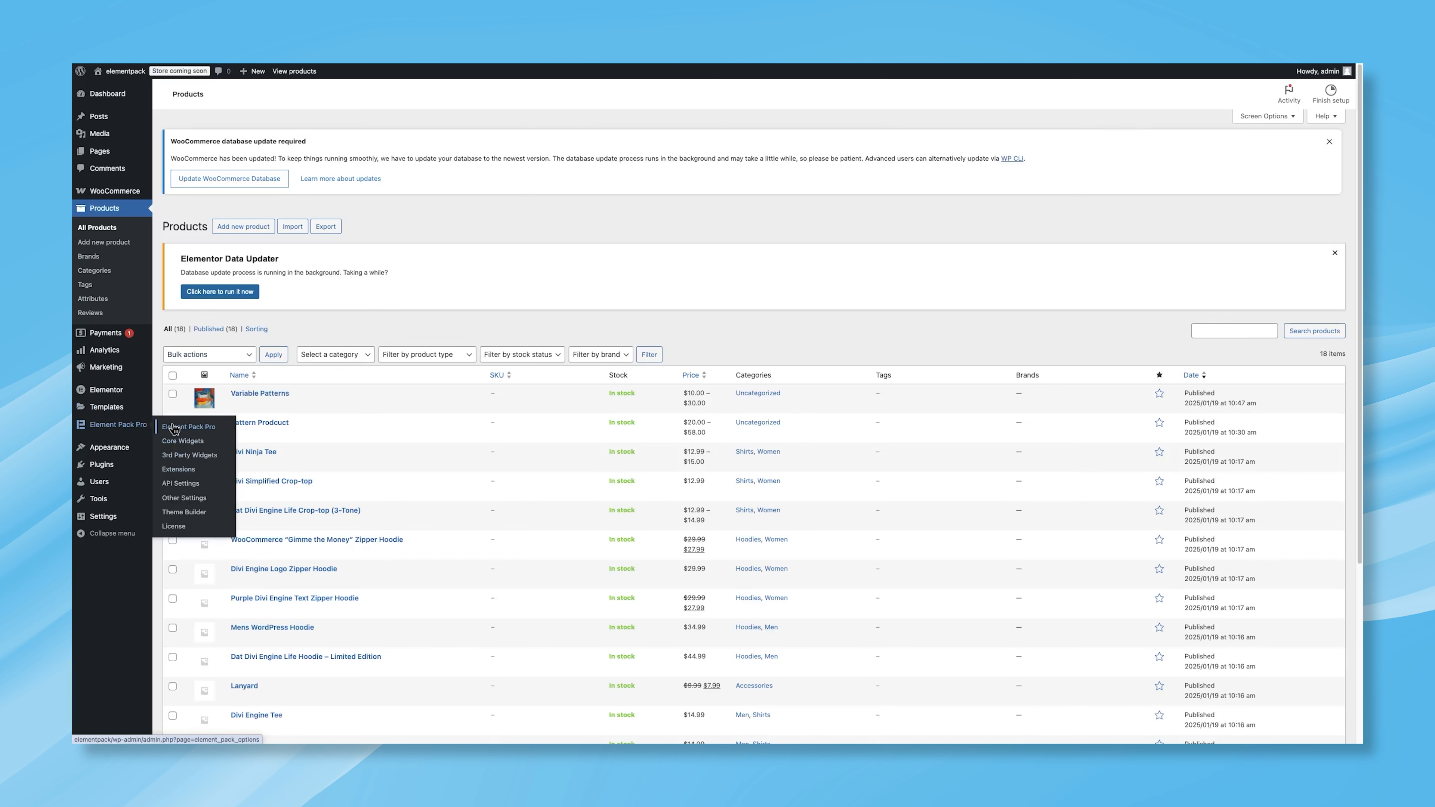
Step: Open Element Pack Pro's Other Settings and save them with Variation Swatches enabled
click(175, 428)
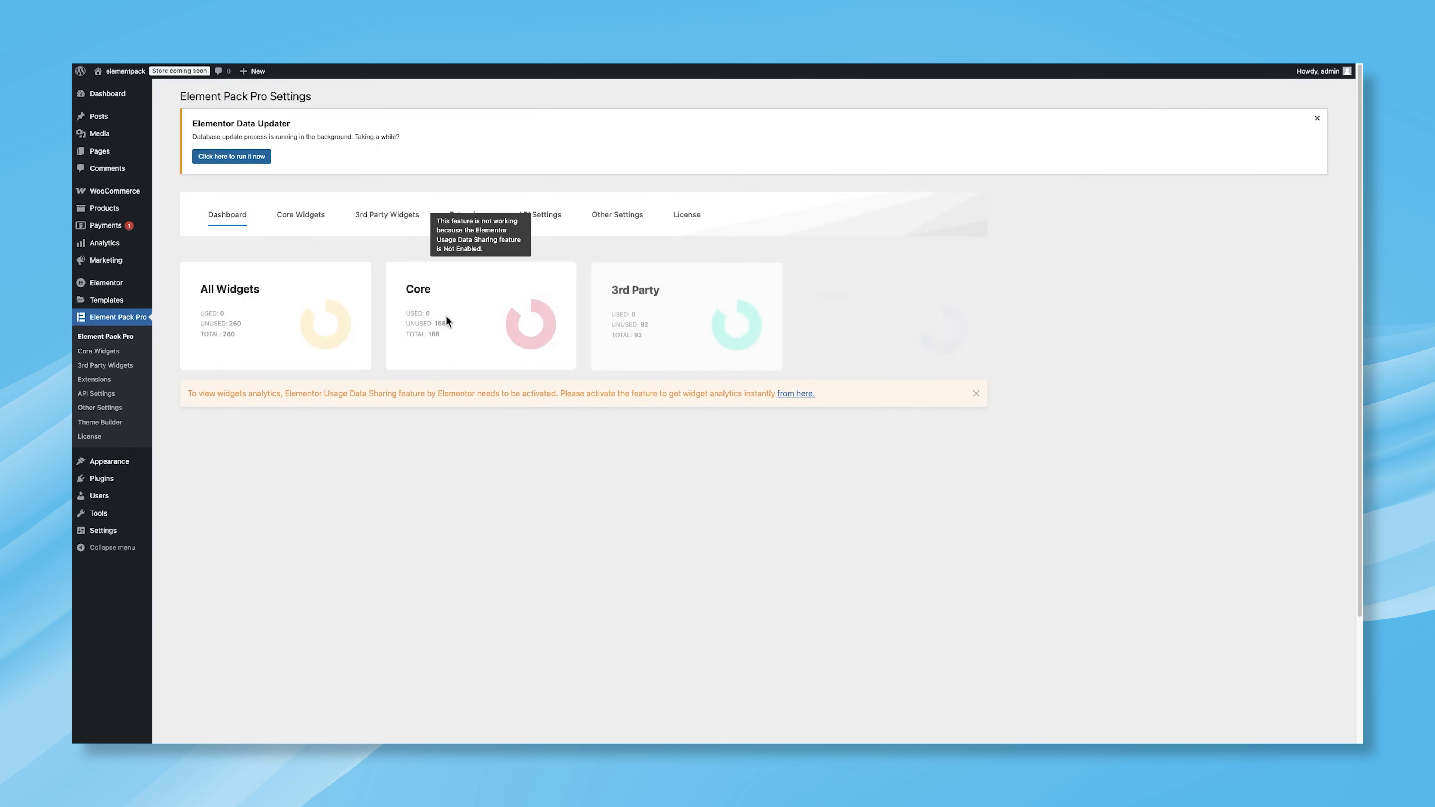
click(618, 214)
scroll(767, 370, down, 5)
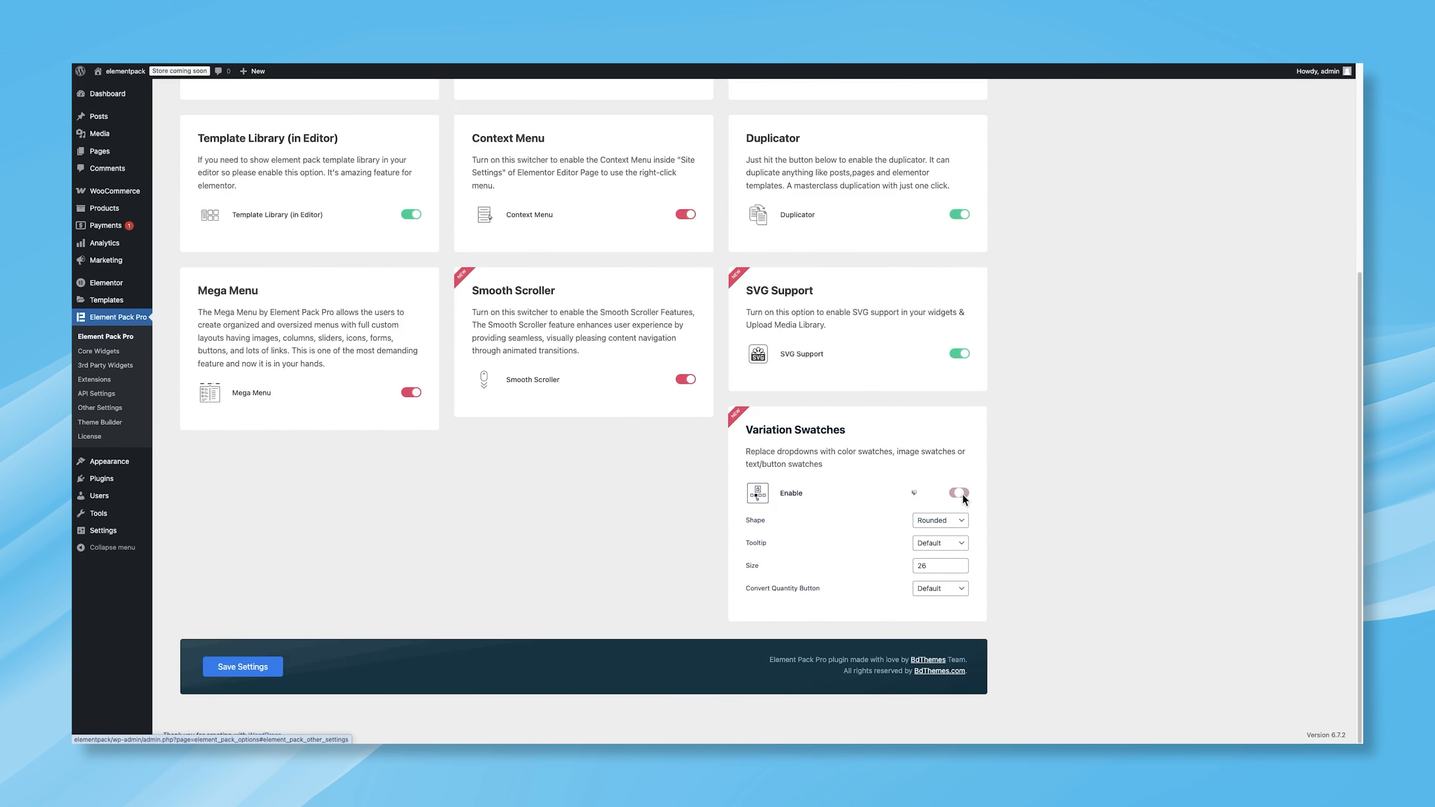
click(263, 667)
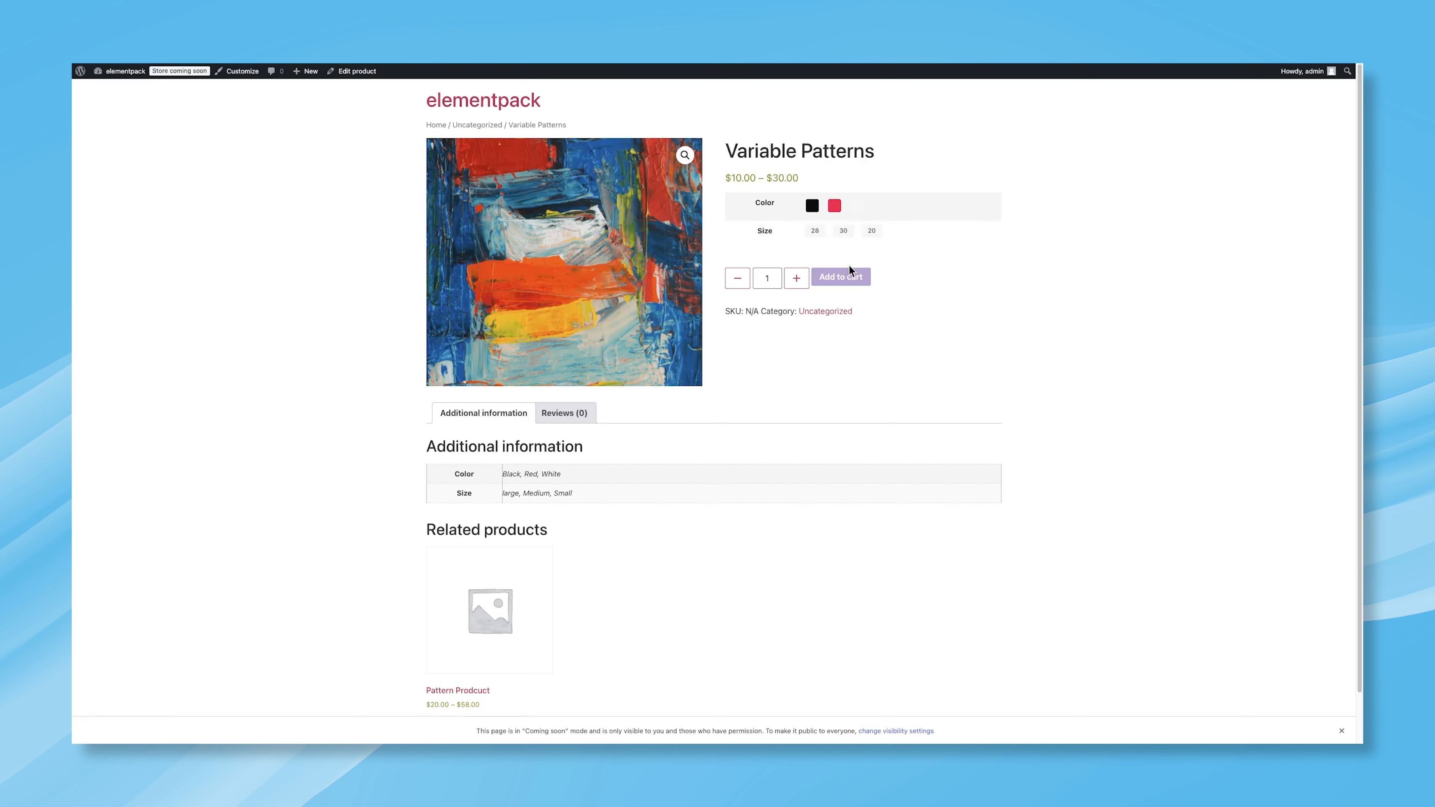
Step: Open the WooCommerce product Attributes page
click(862, 214)
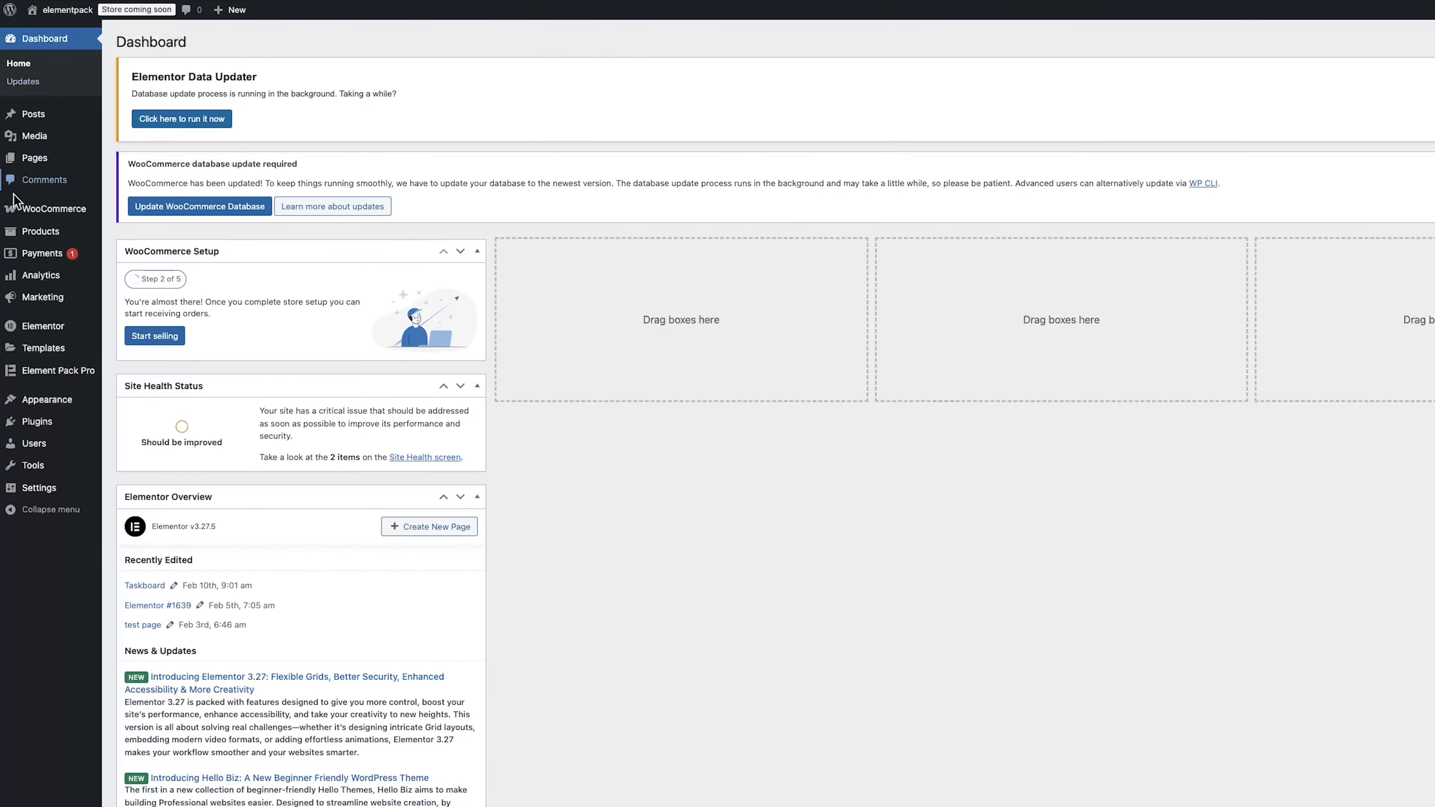
mouse_move(97, 233)
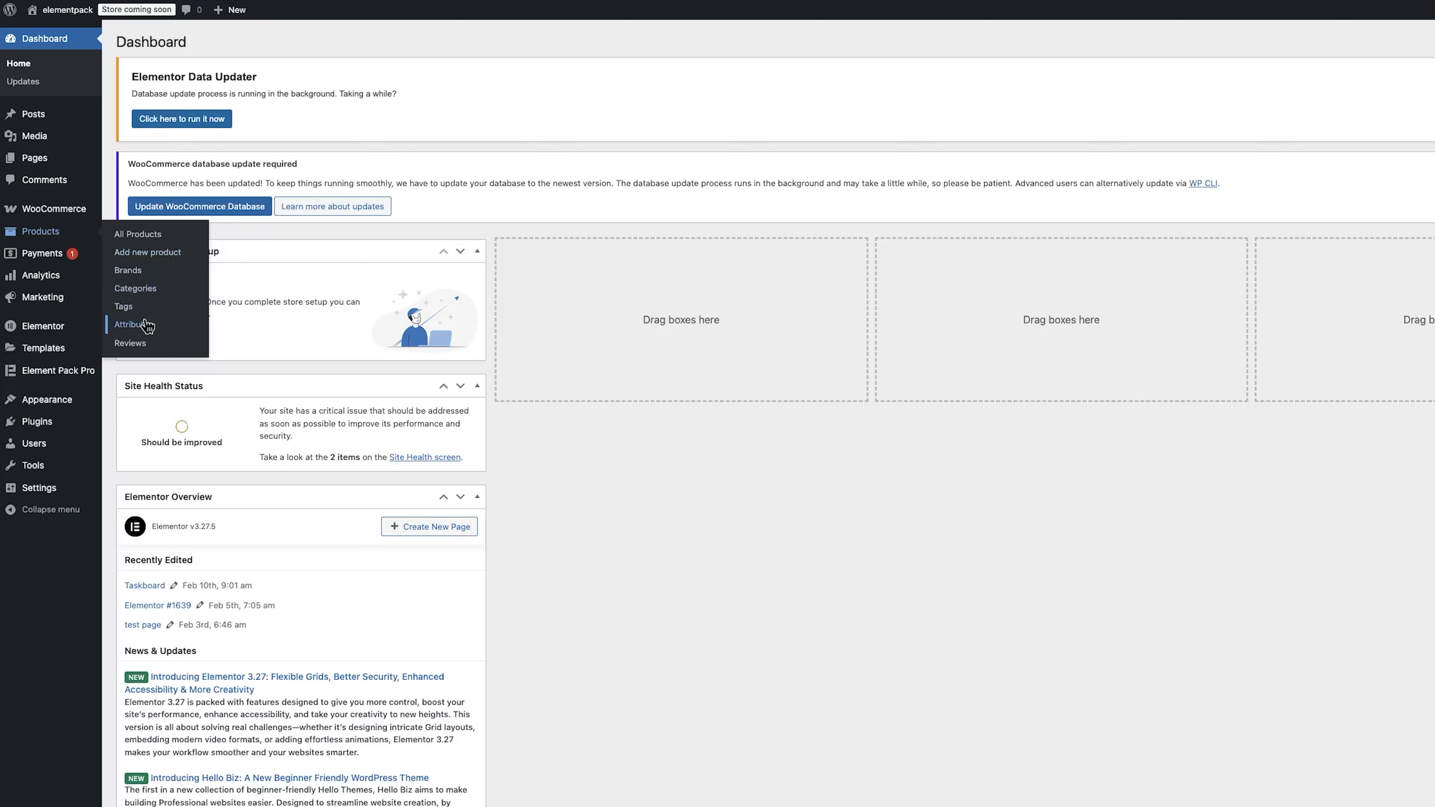
click(133, 324)
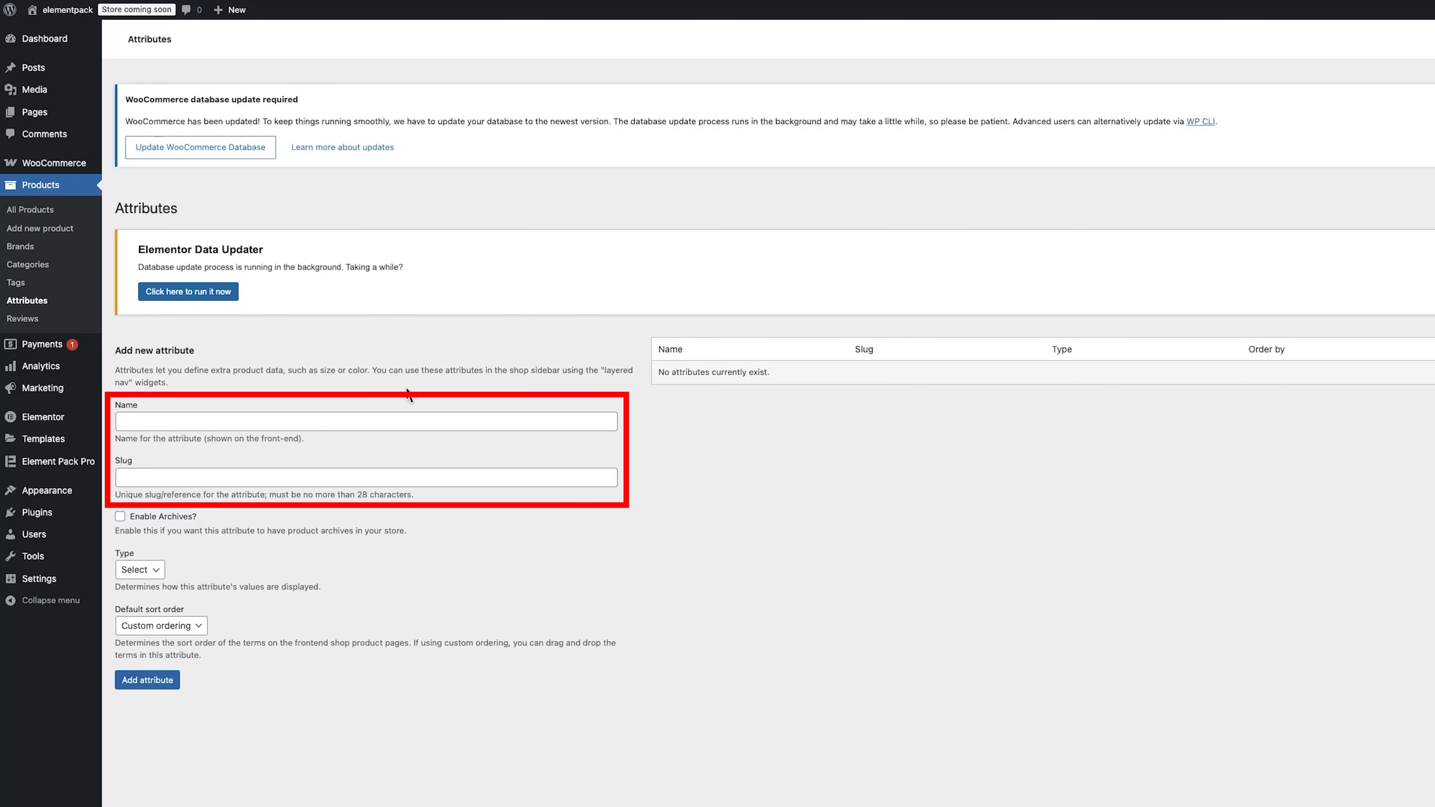
Step: Add a product attribute named Color with slug color and type Color
click(307, 422)
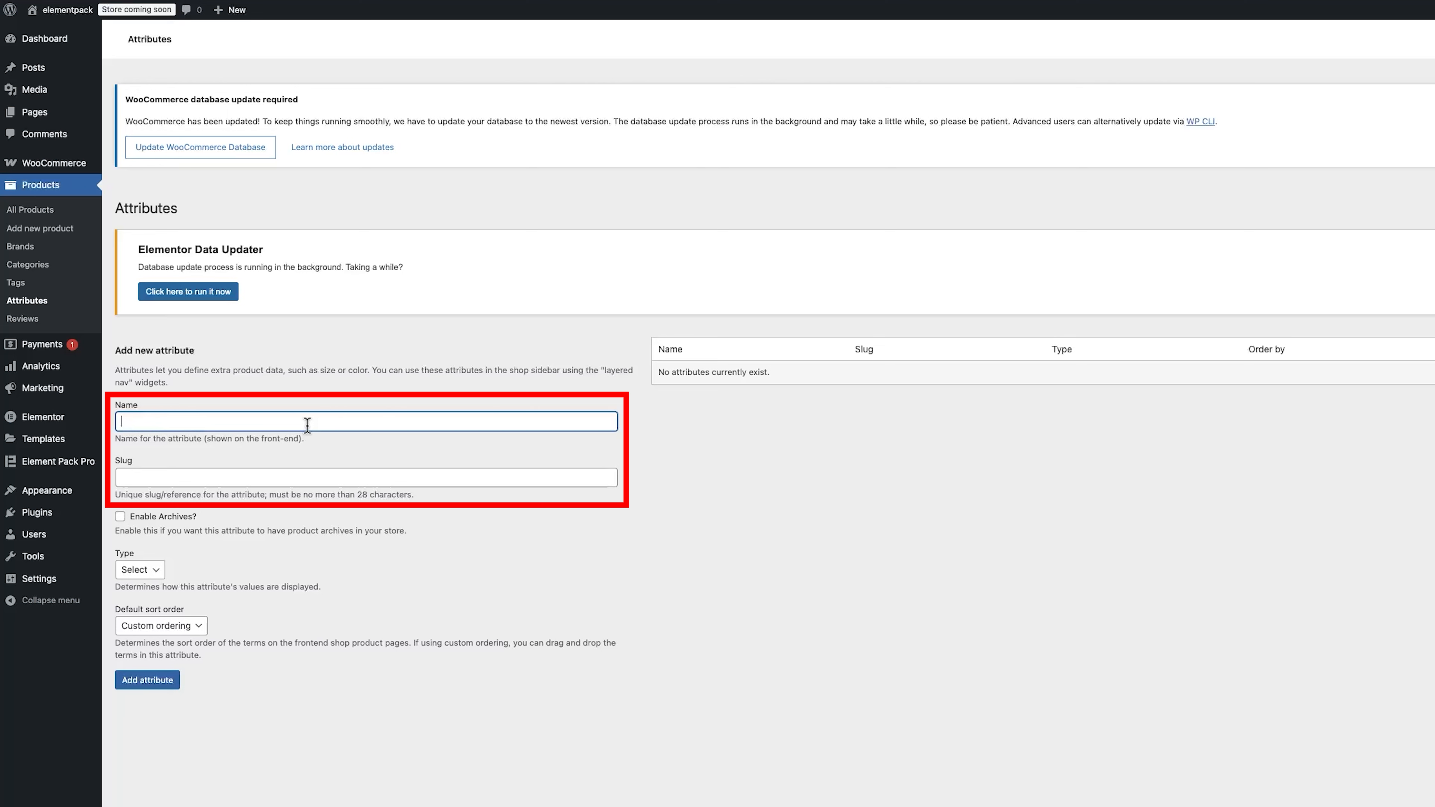
text(Color)
click(272, 477)
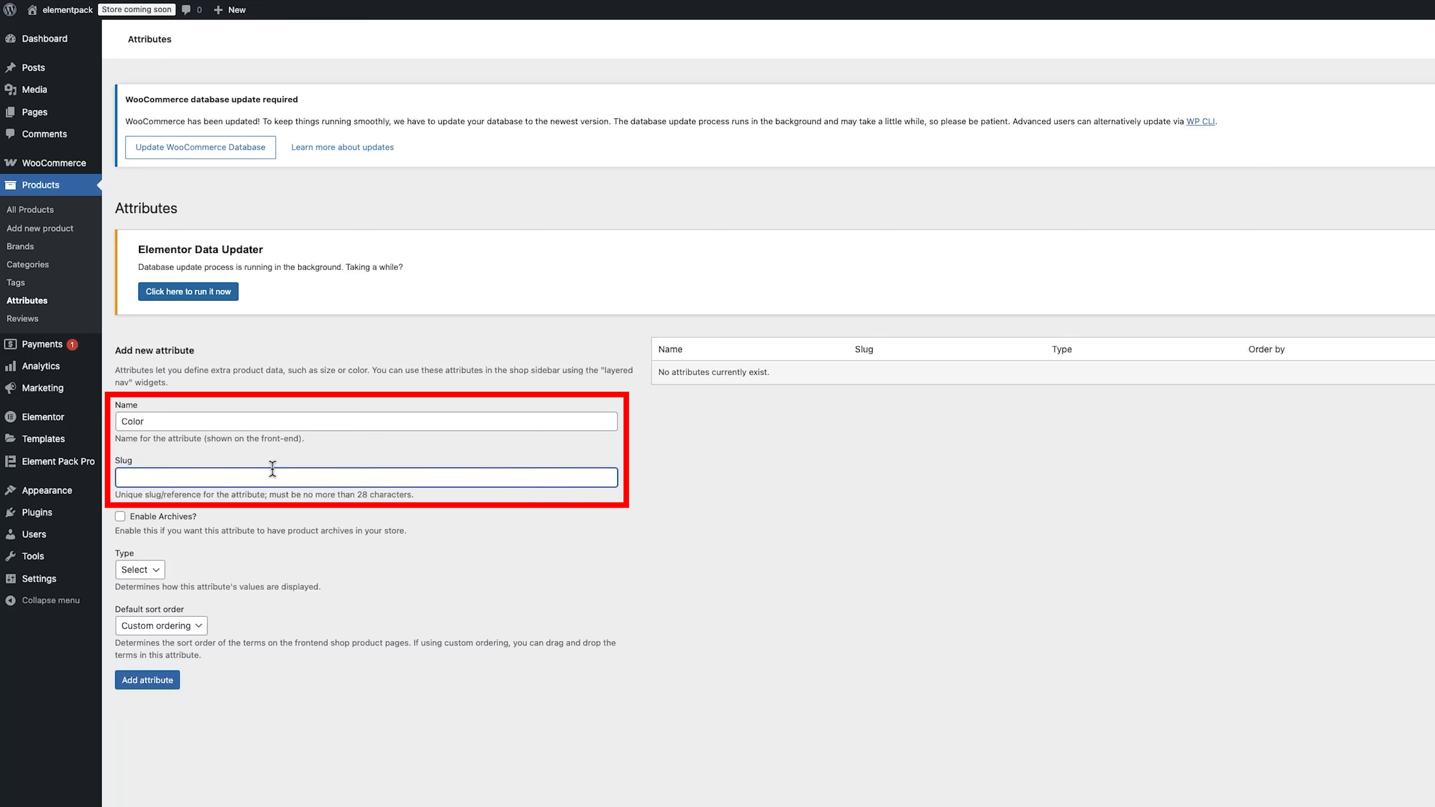
text(color)
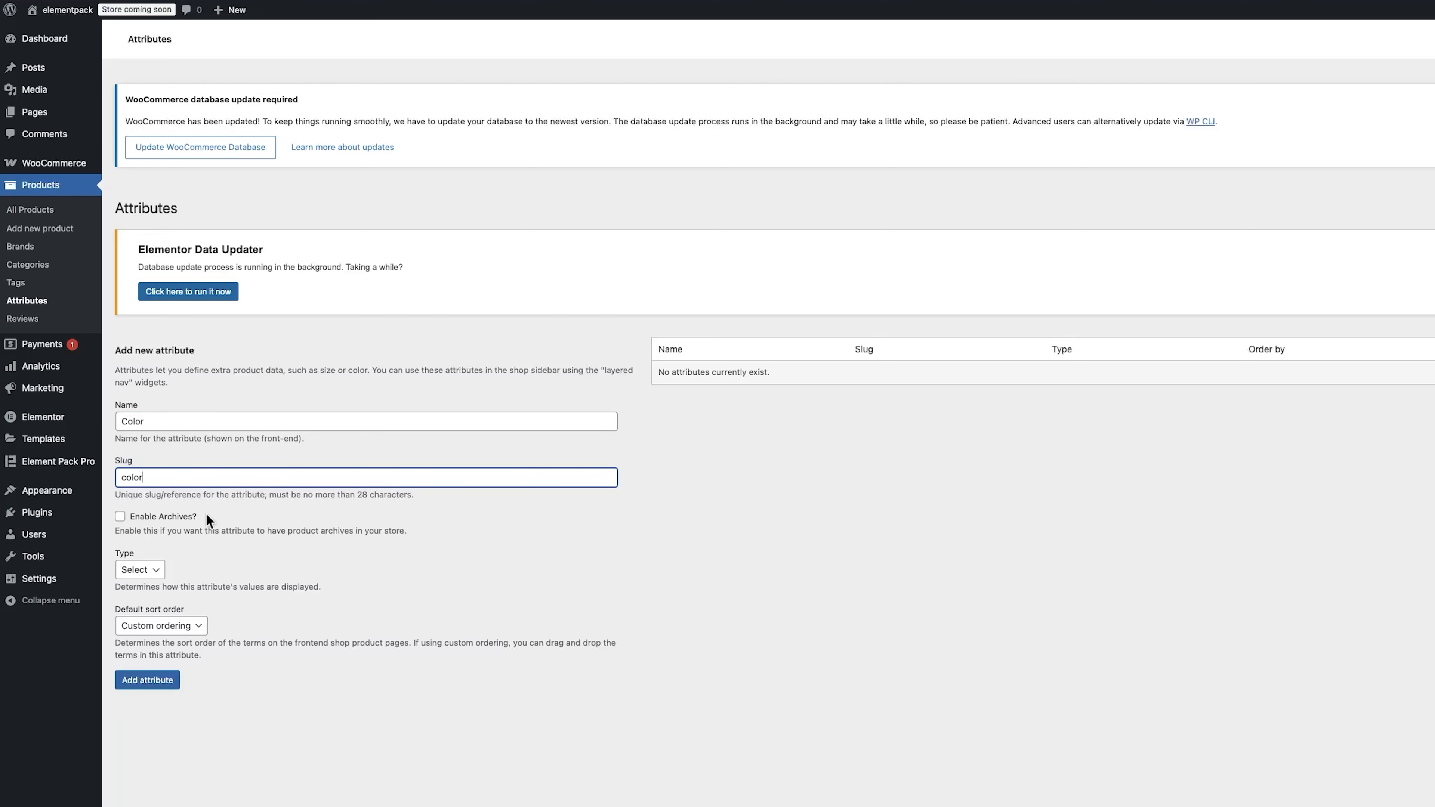
click(152, 570)
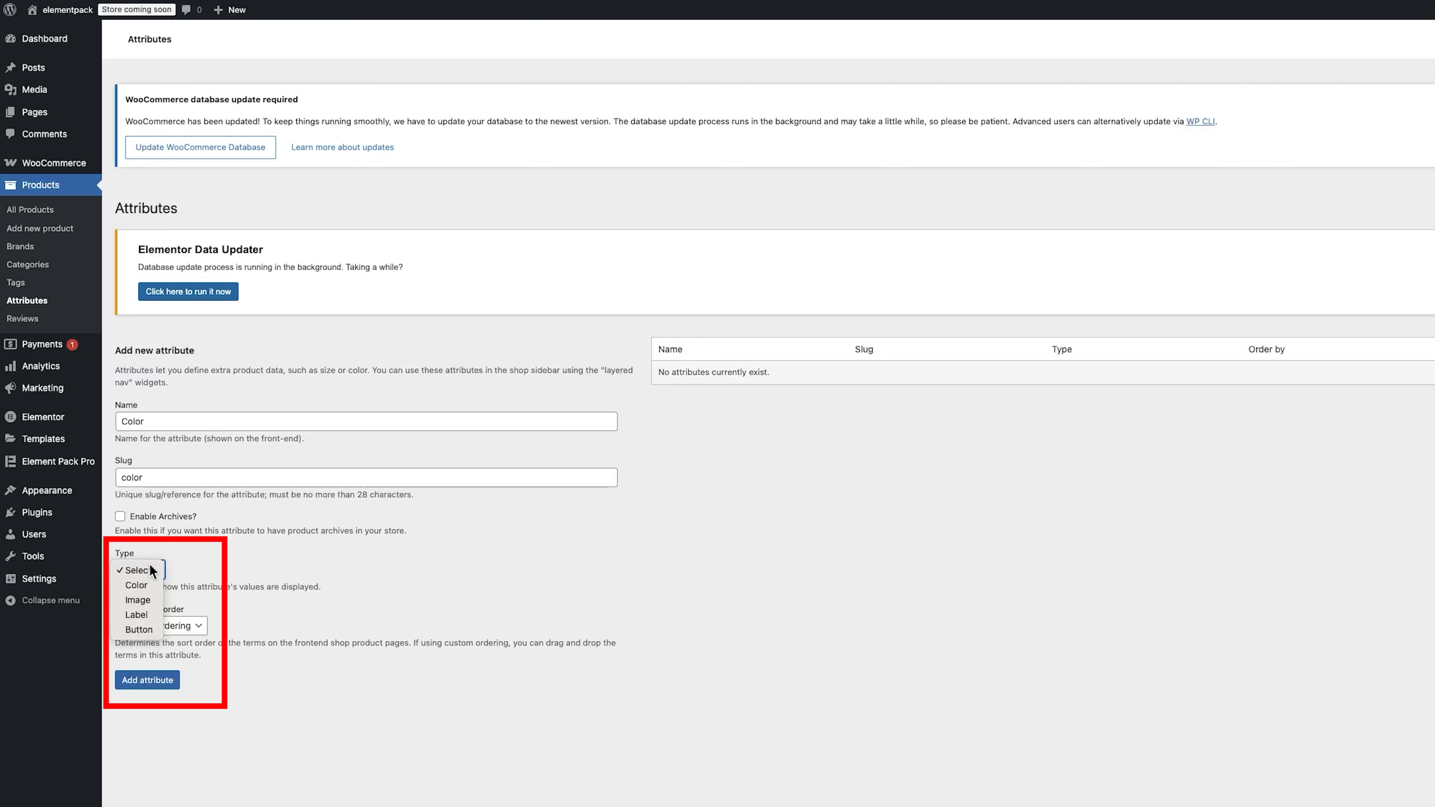
click(145, 585)
click(148, 680)
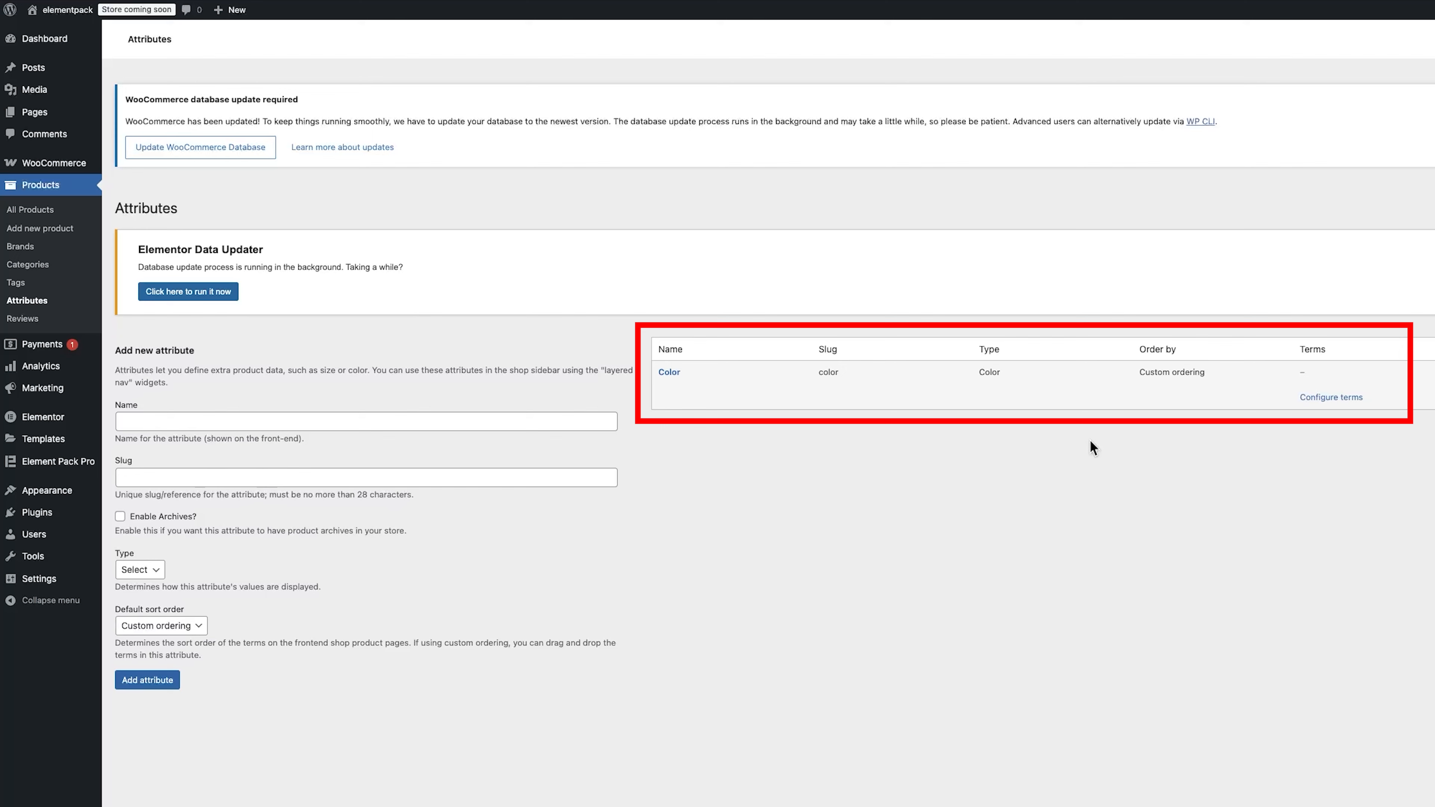
Step: Configure the Color attribute's terms and add a Red term with slug red and a red swatch color
click(1328, 397)
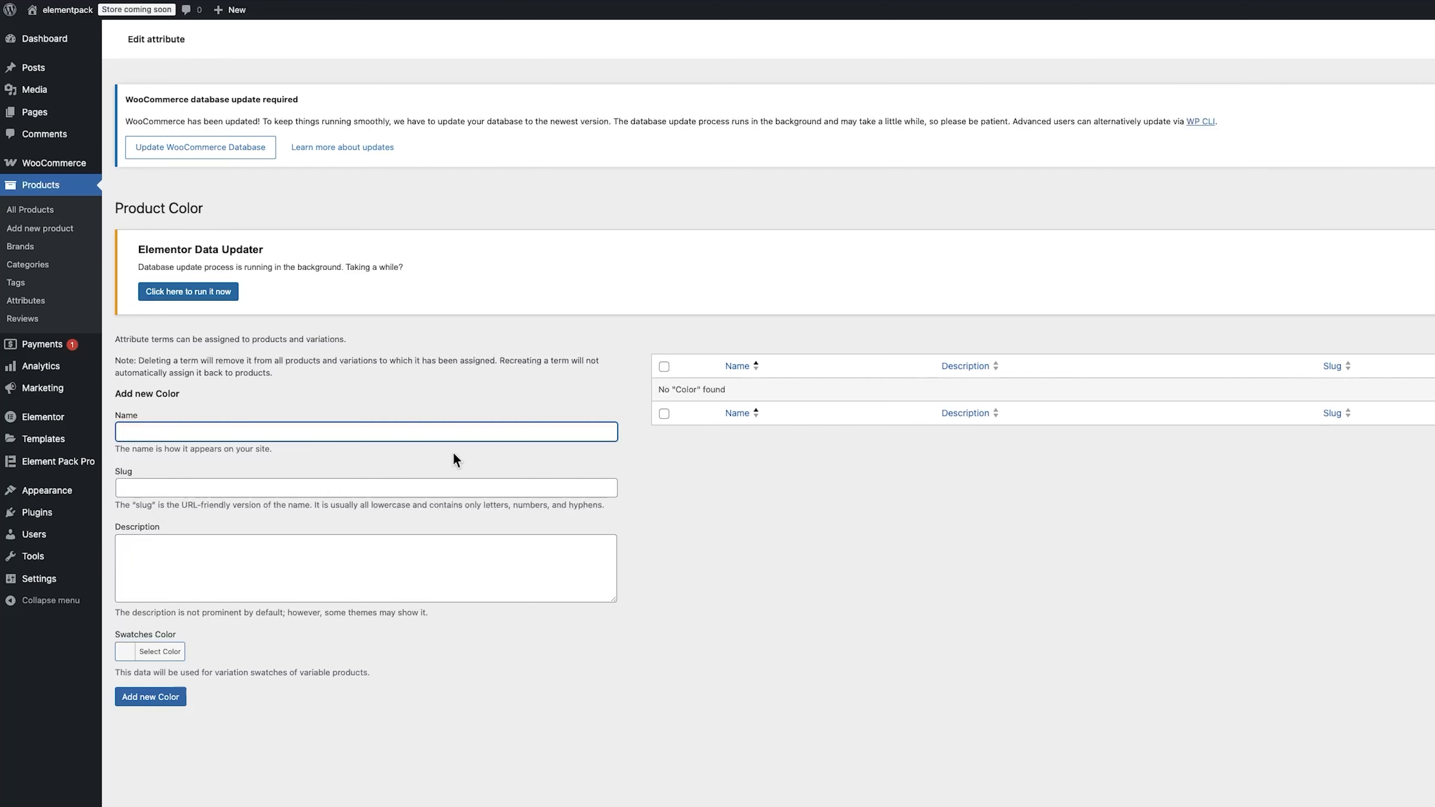
text(Red)
click(217, 478)
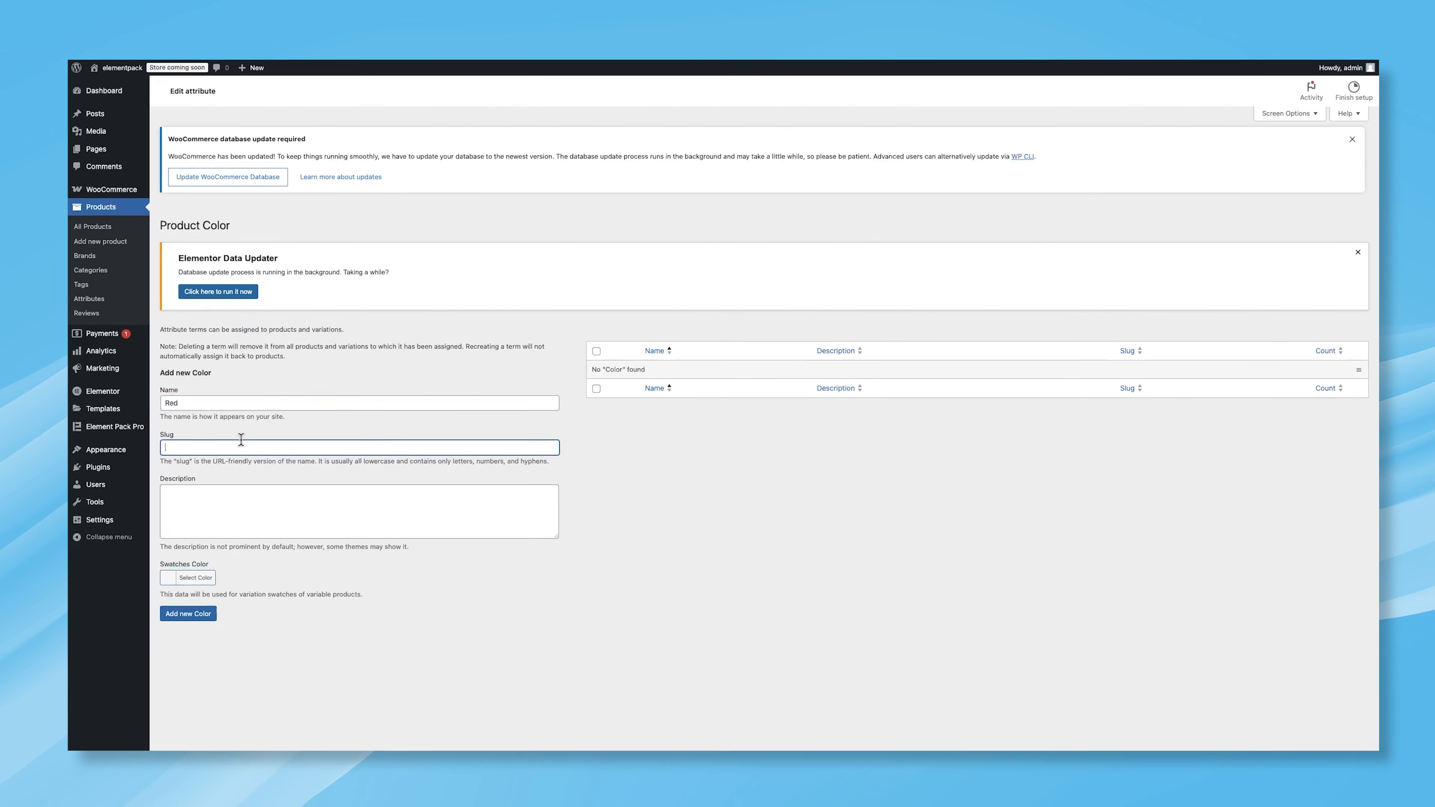
text(red)
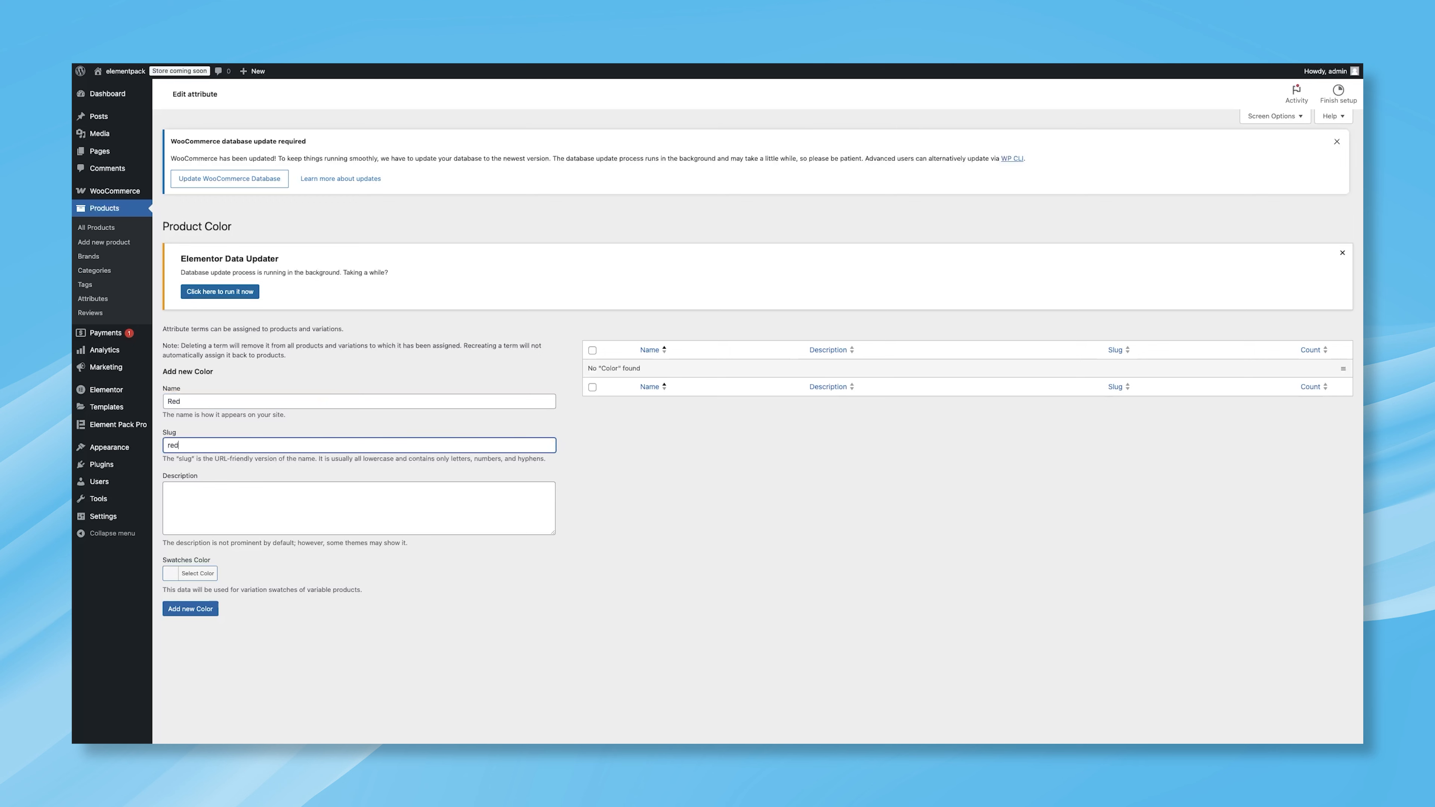
click(172, 577)
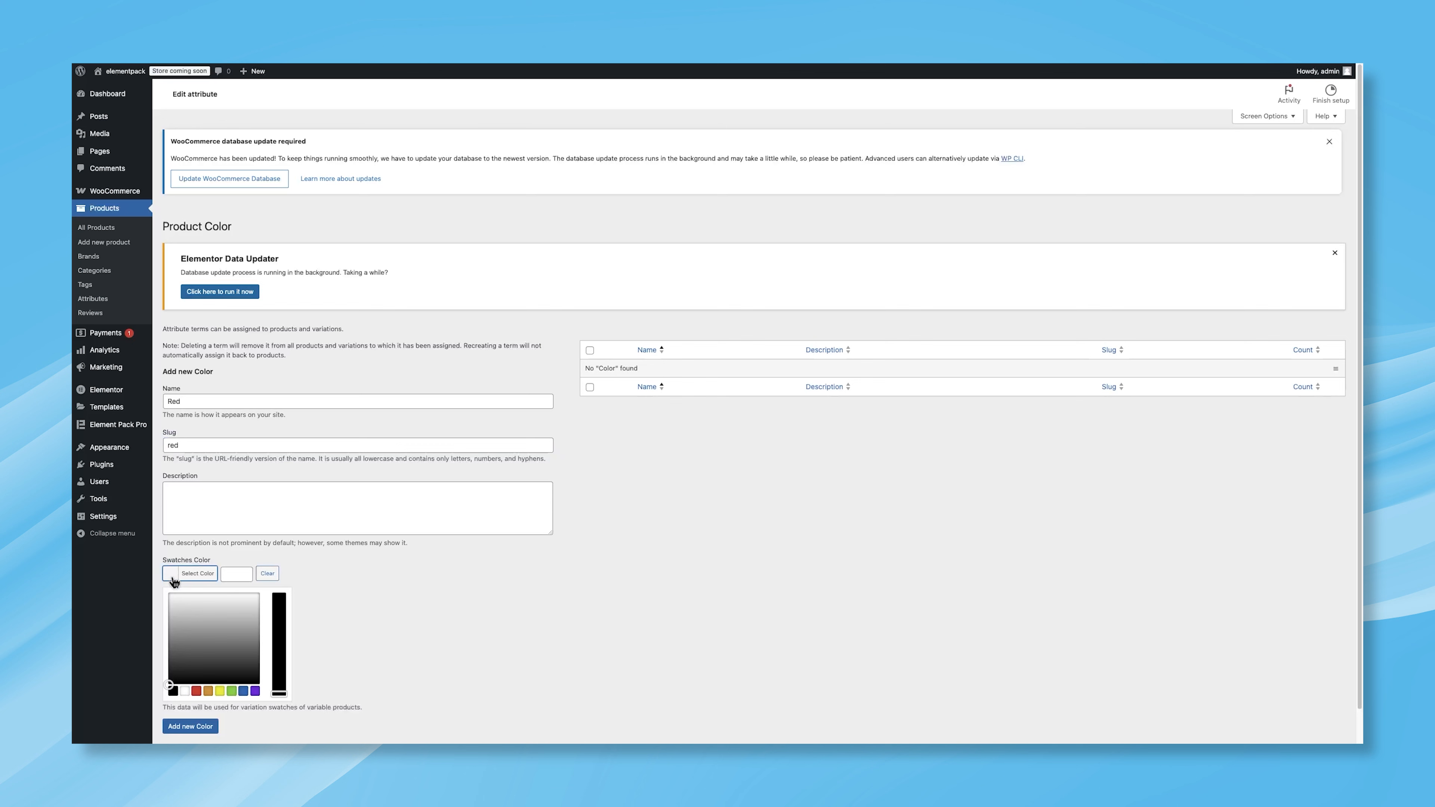
click(196, 691)
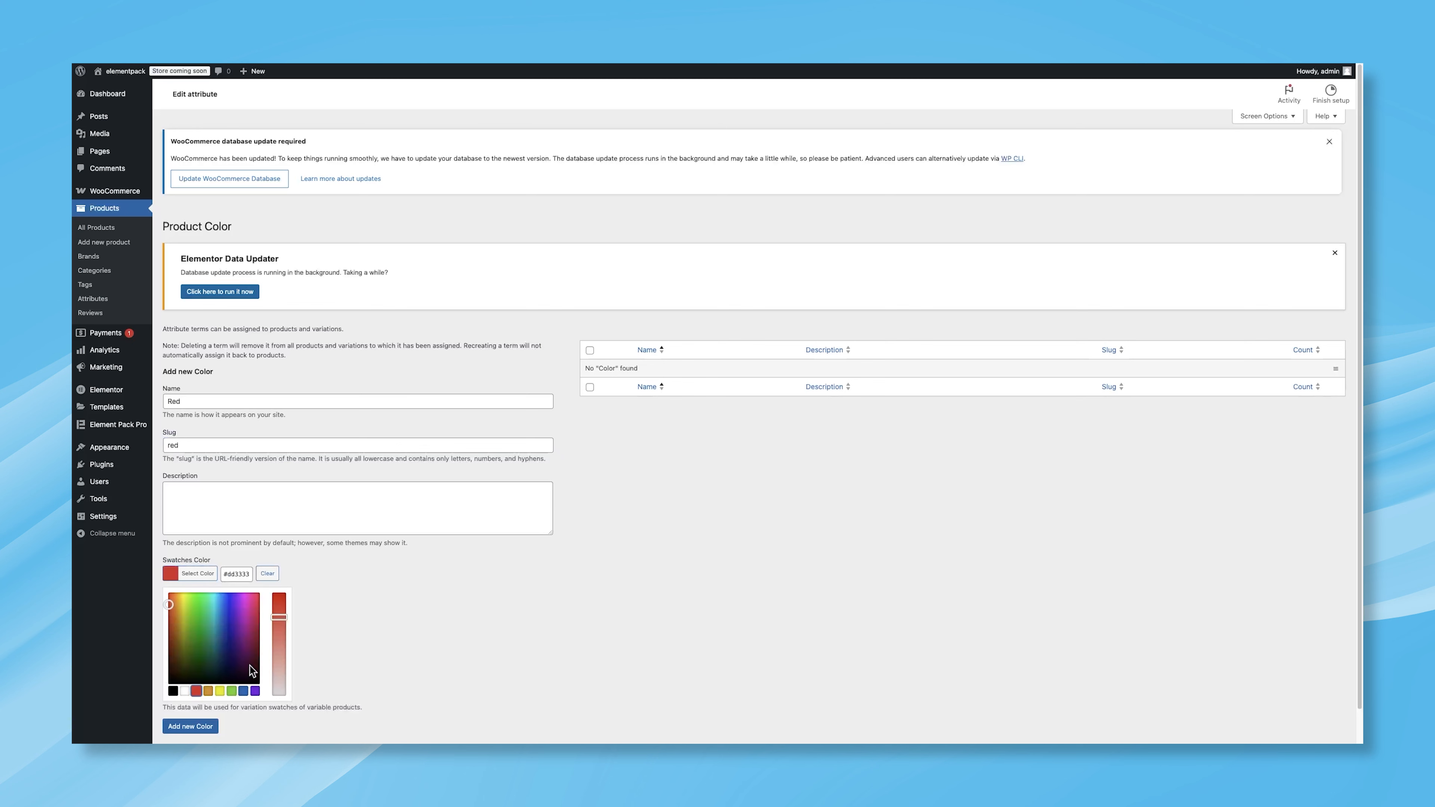
click(337, 645)
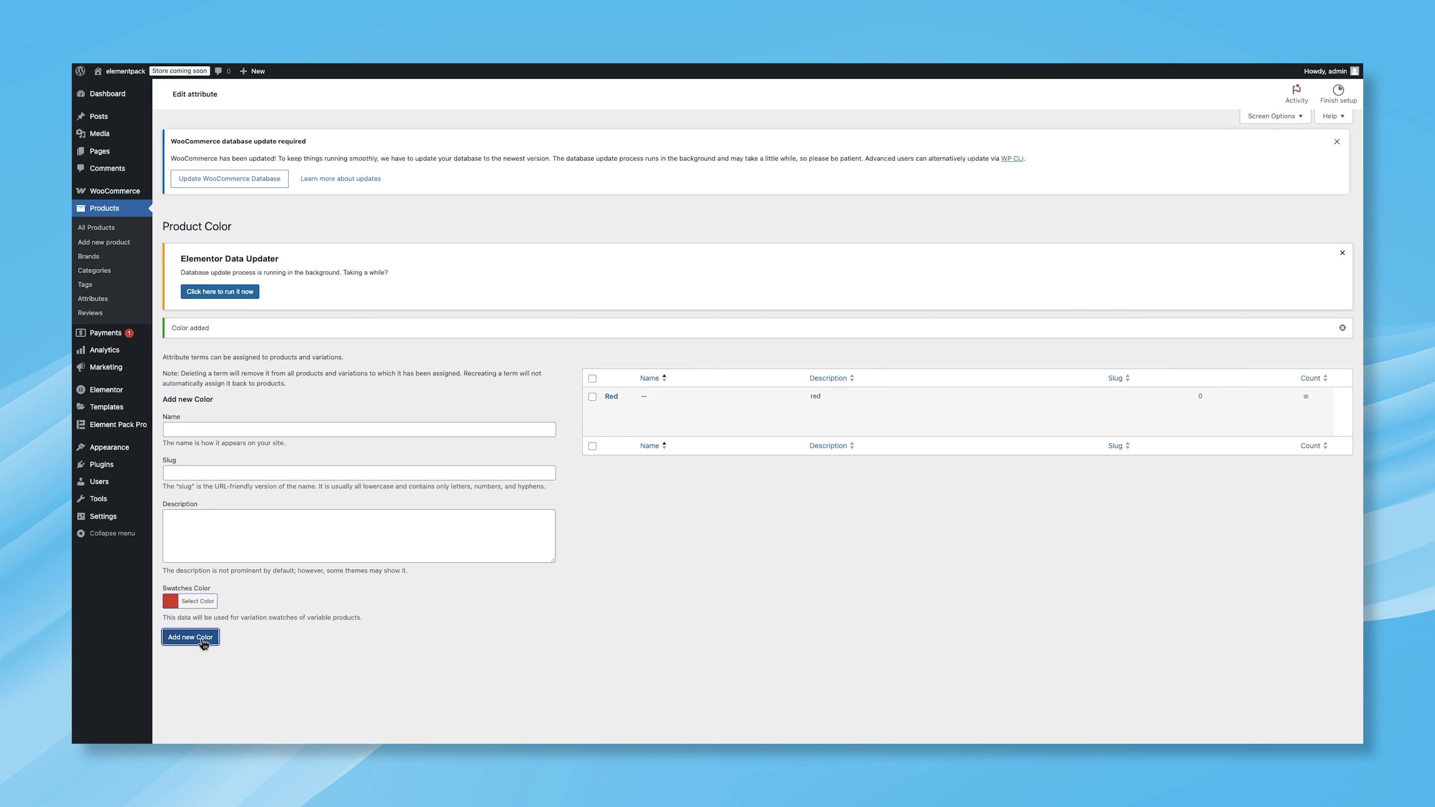
Step: Add a Green color term with slug green and a green swatch color
click(199, 431)
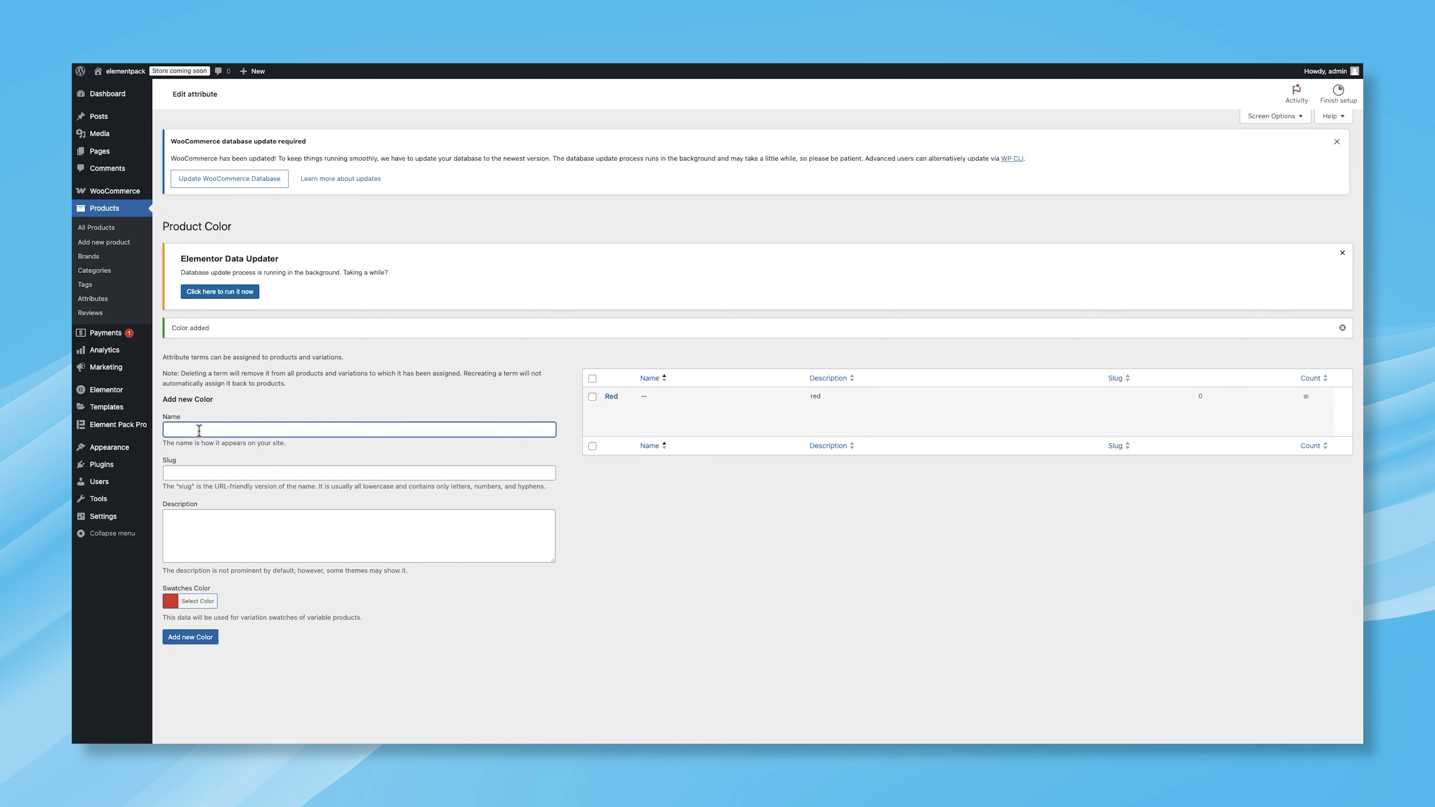
text(Green)
click(209, 473)
text(gre)
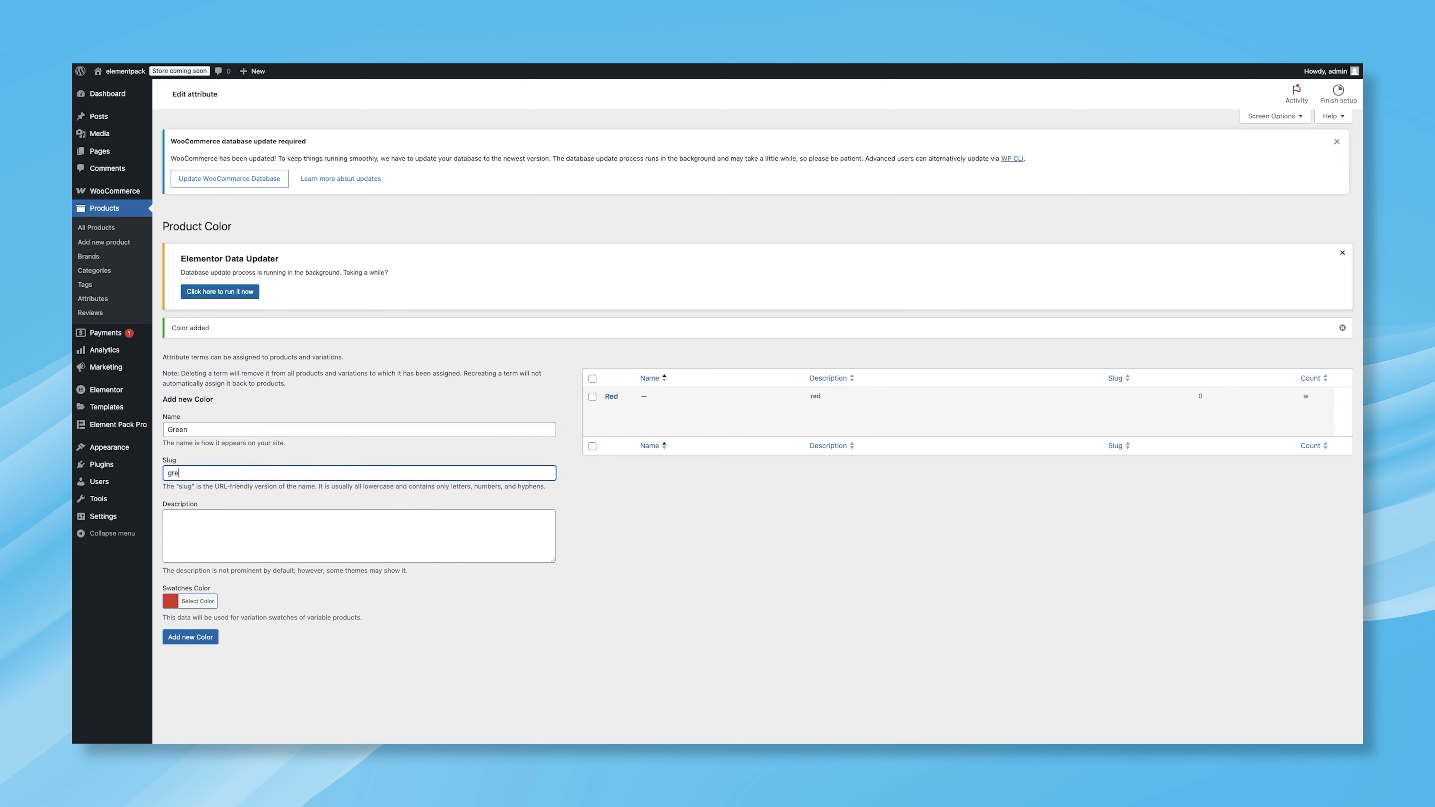
click(195, 519)
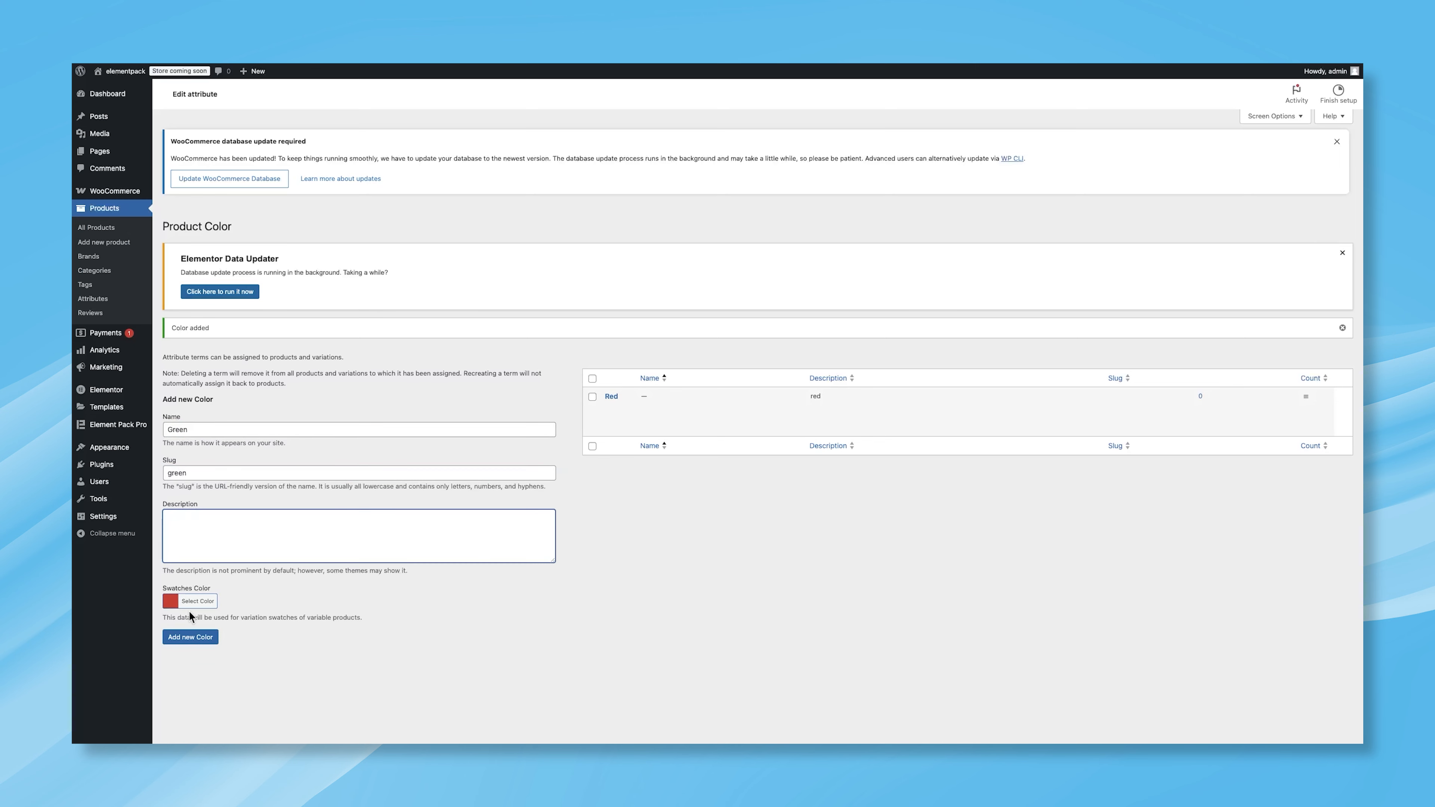
click(173, 602)
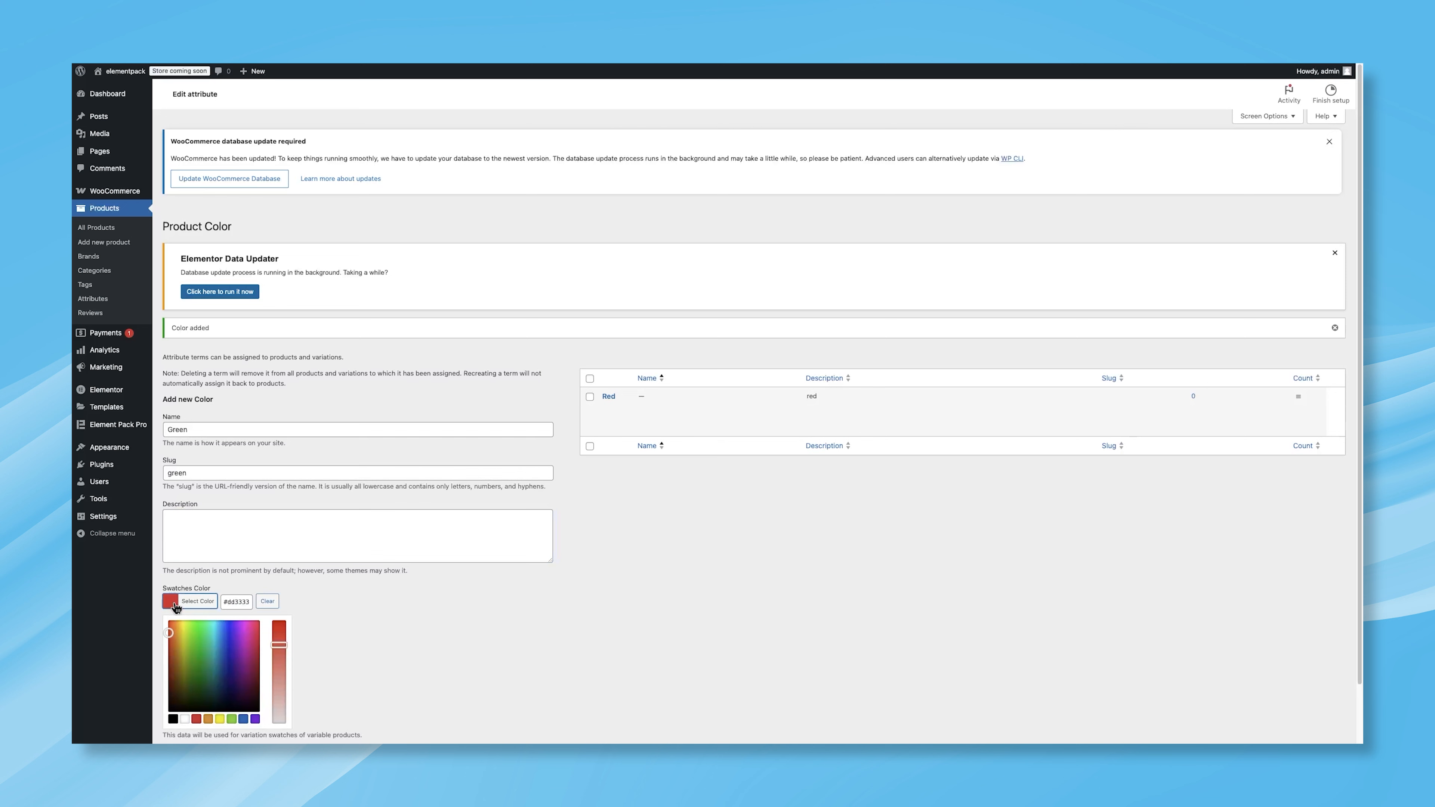
click(231, 719)
click(310, 686)
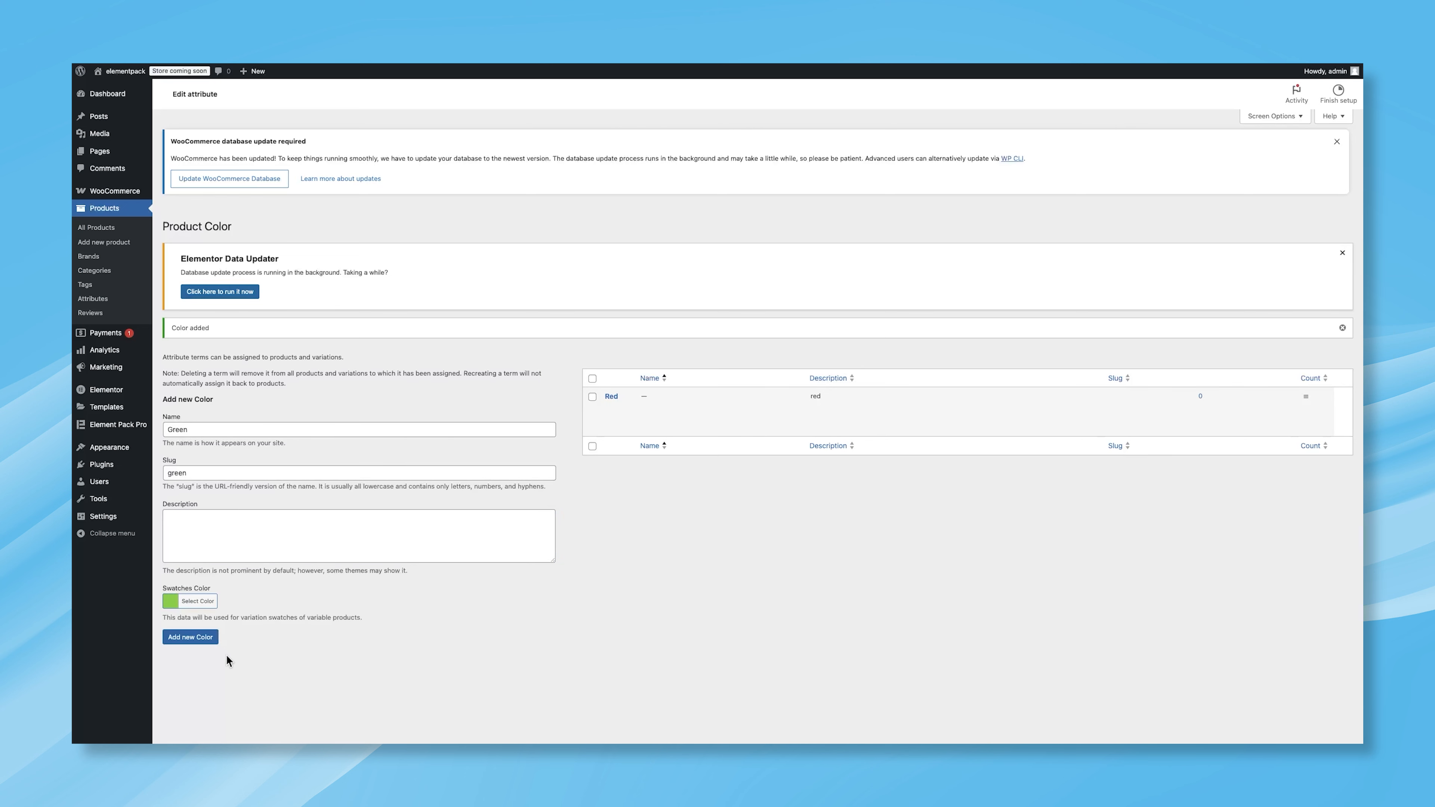
click(203, 644)
Step: Add a Blue color term with slug blue and a blue swatch color
click(196, 425)
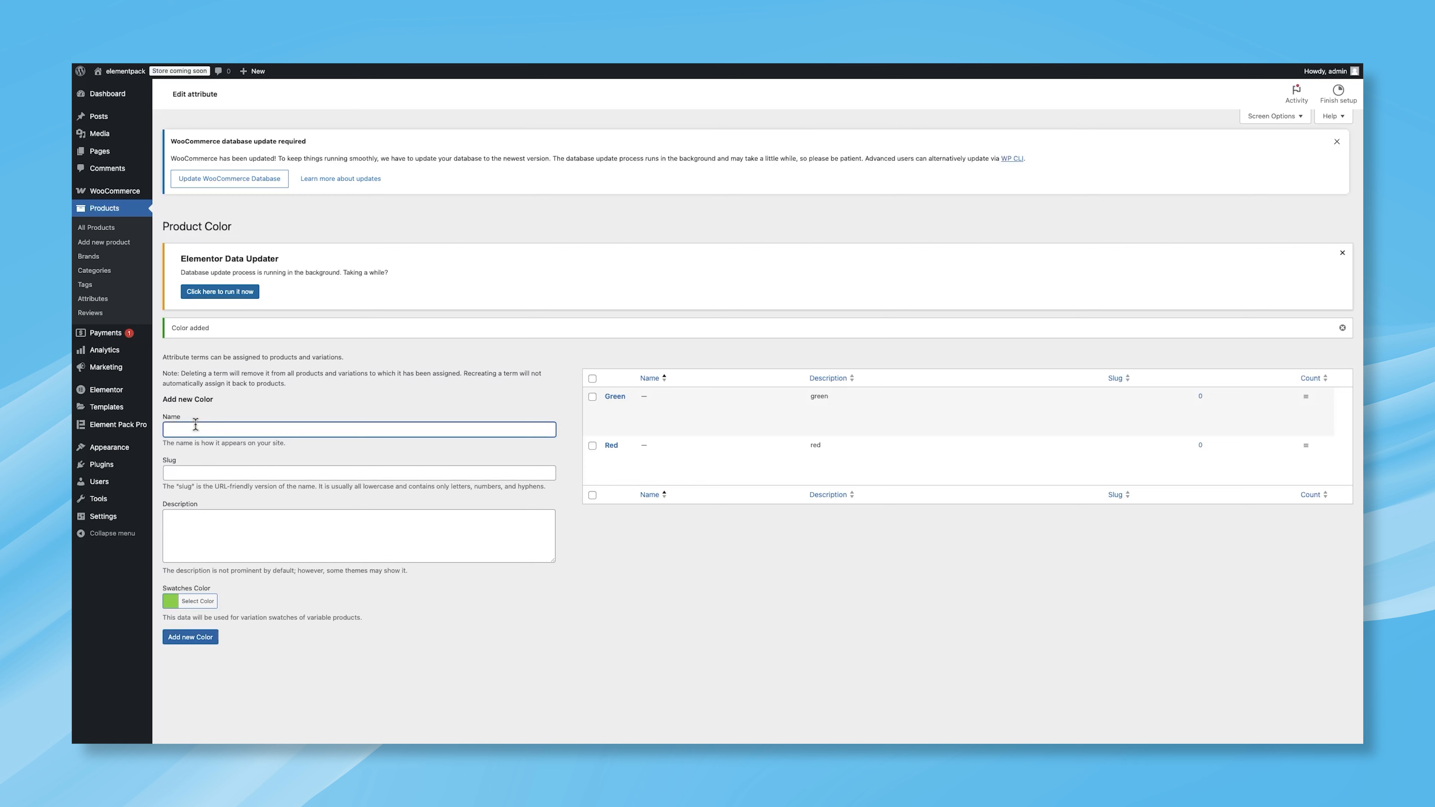
text(Blue)
click(220, 488)
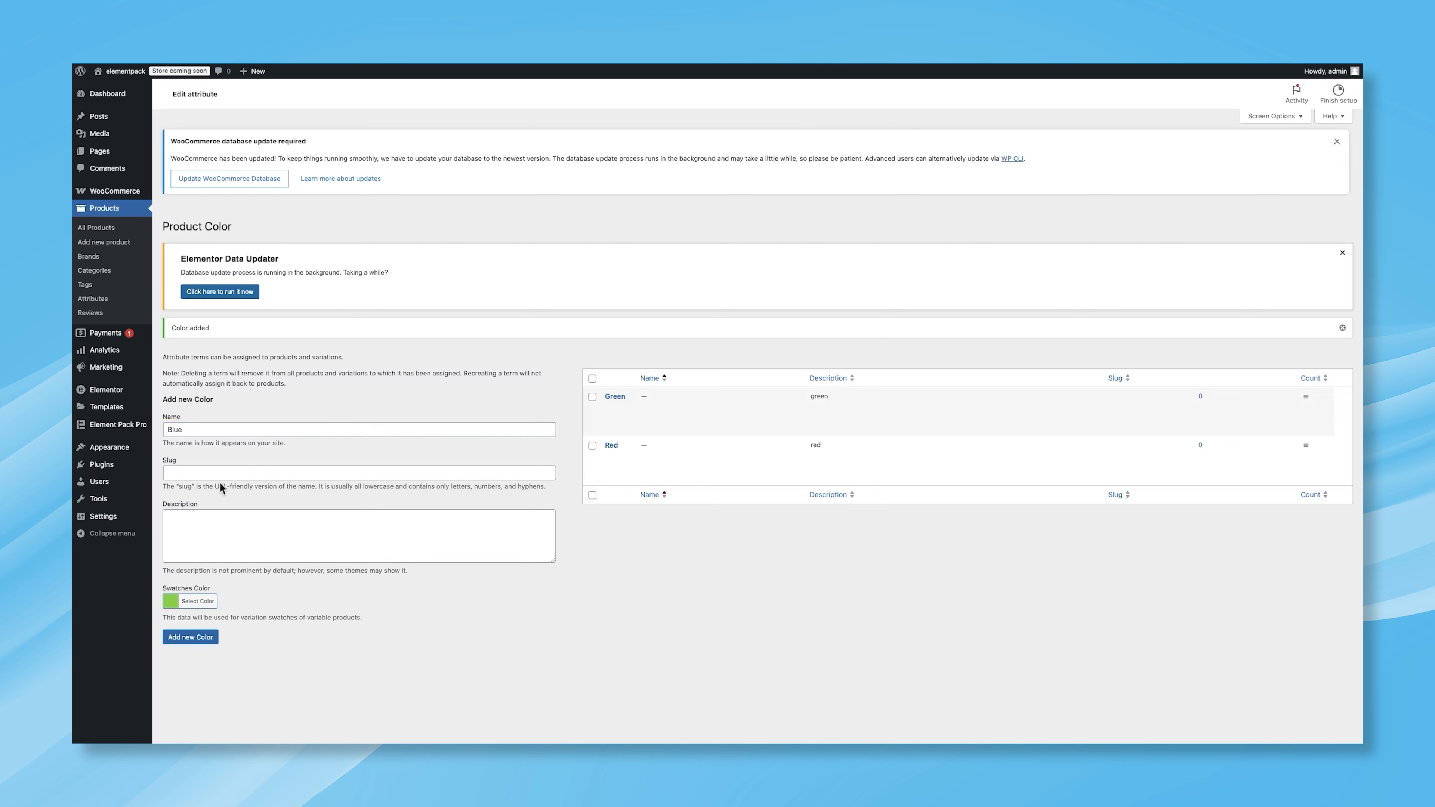
click(220, 474)
text(blue)
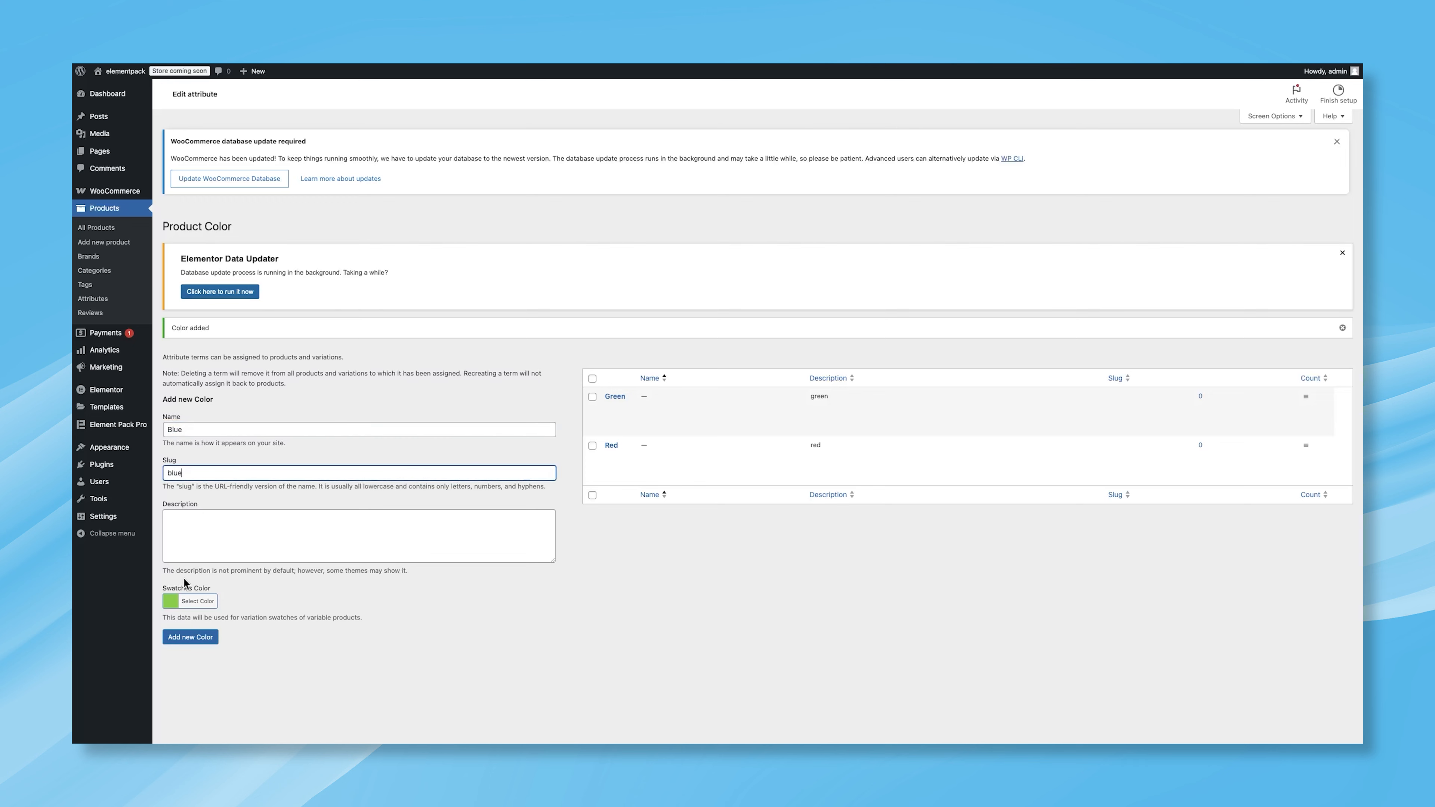
click(172, 601)
click(244, 718)
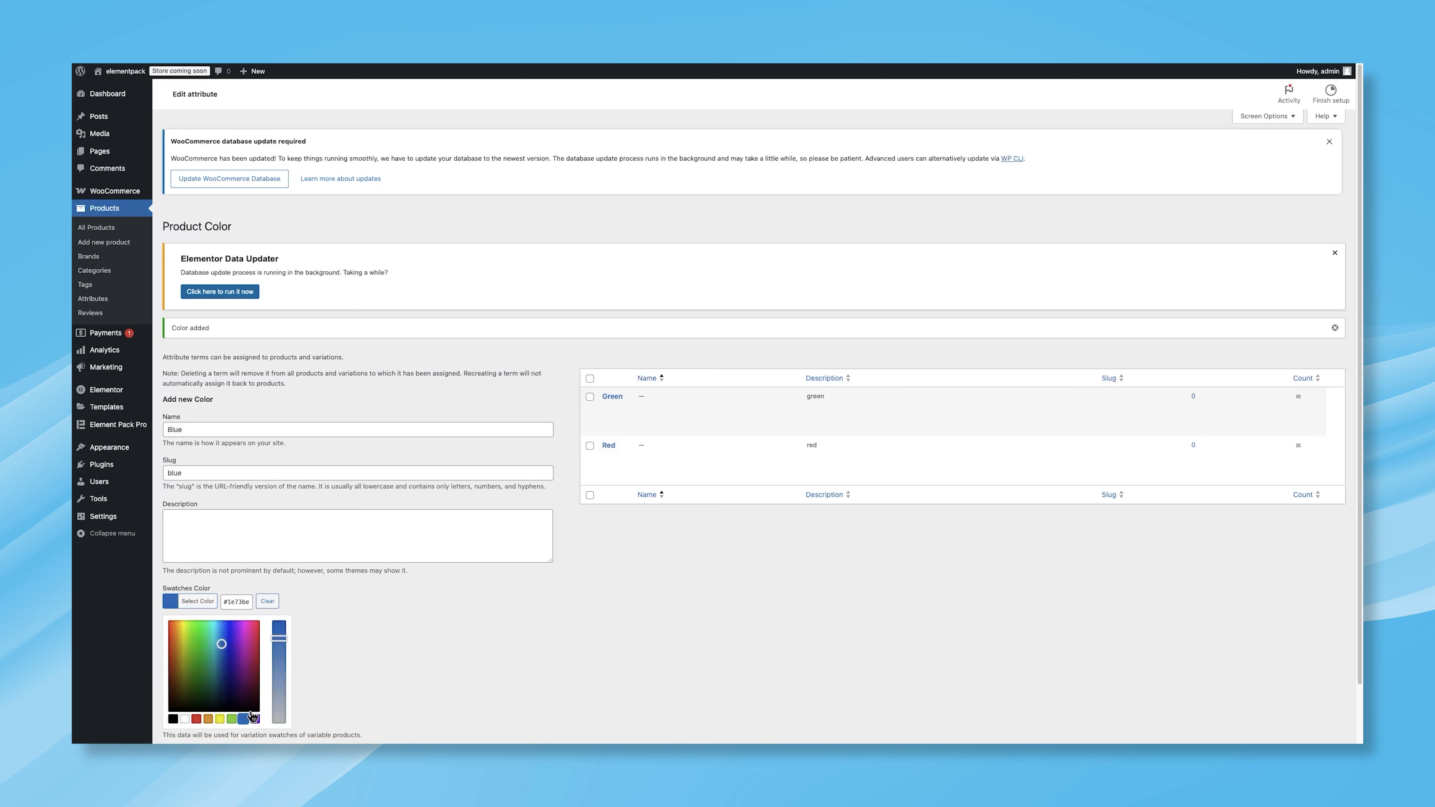
click(314, 648)
click(203, 637)
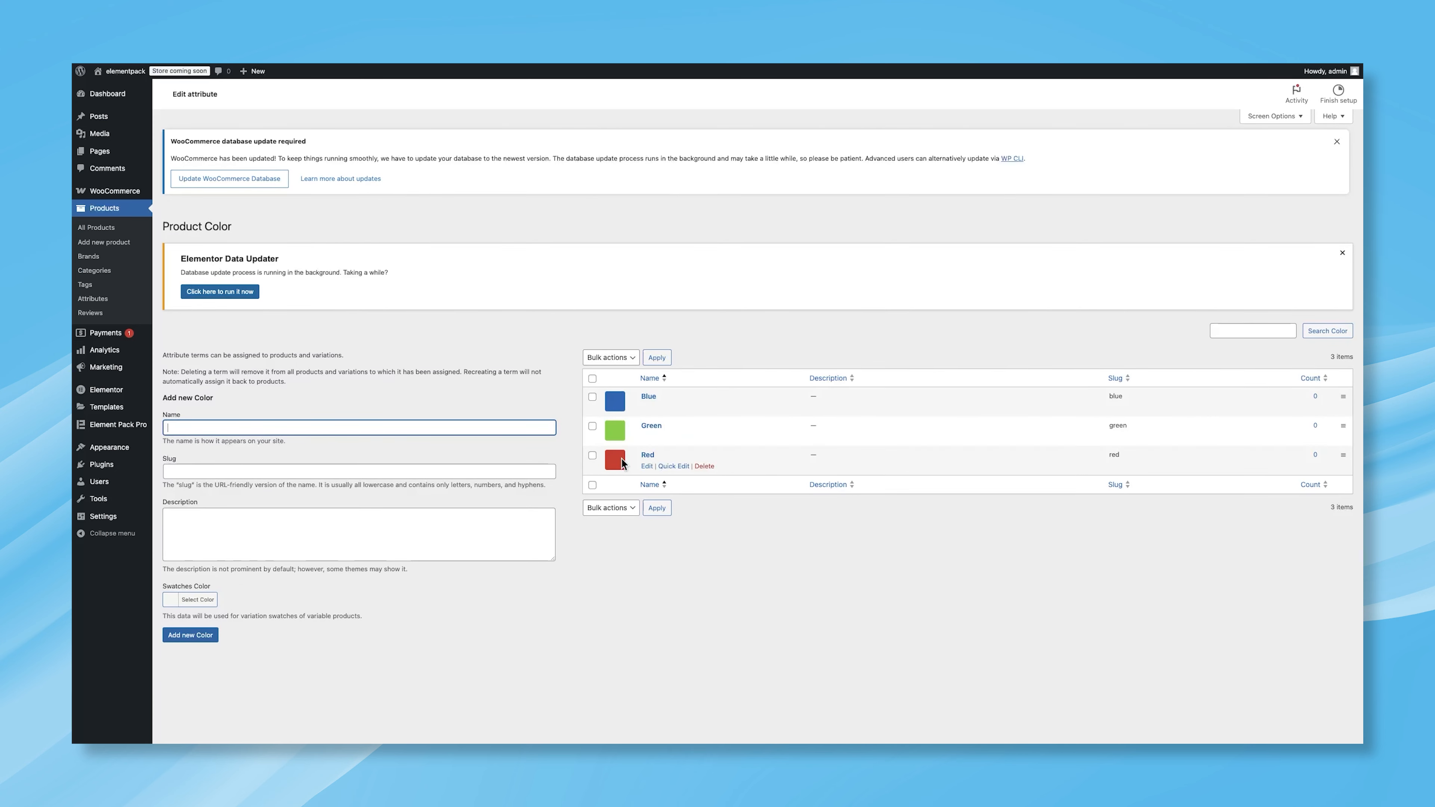
Step: Add a product attribute named Size with slug size and type Label
click(98, 301)
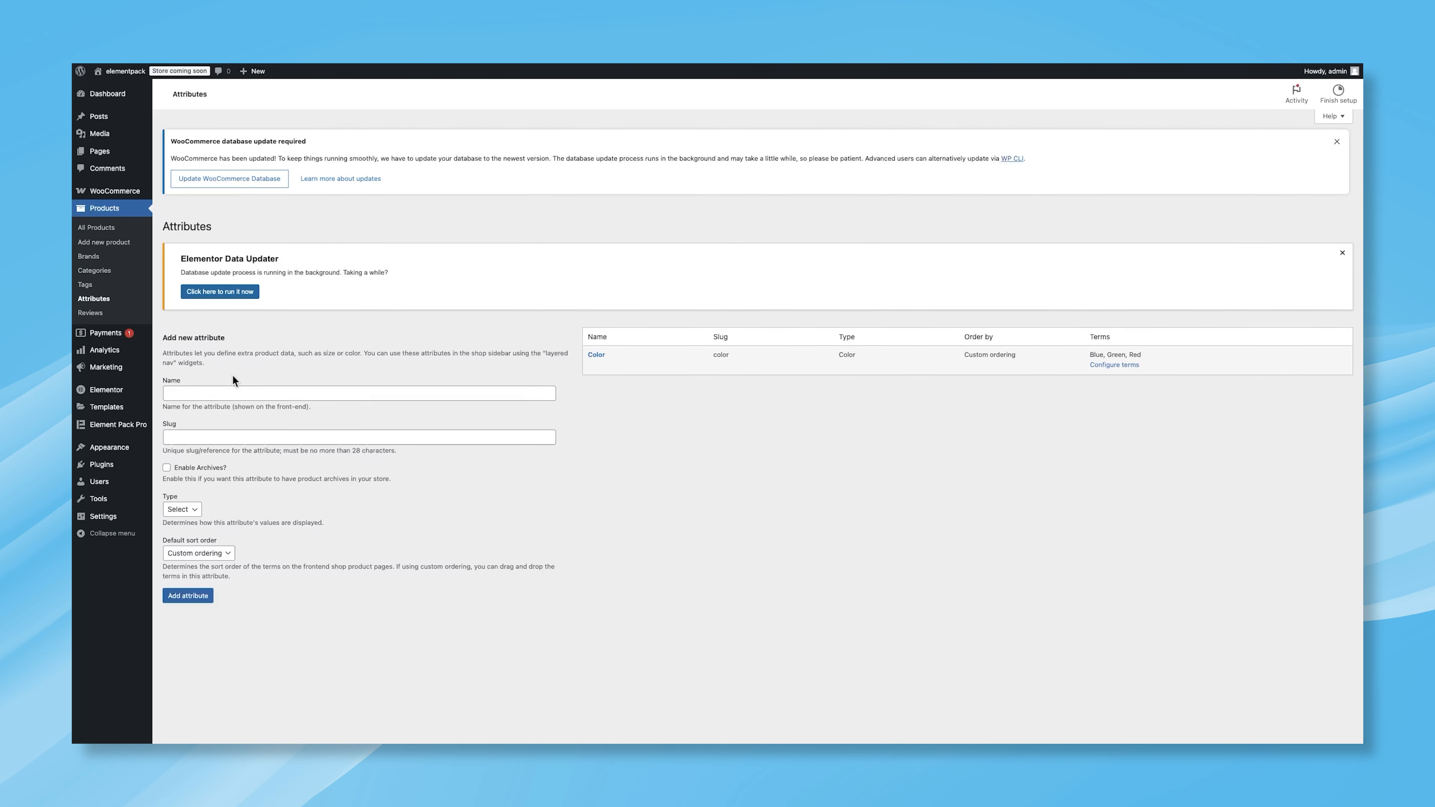
click(221, 393)
text(Size)
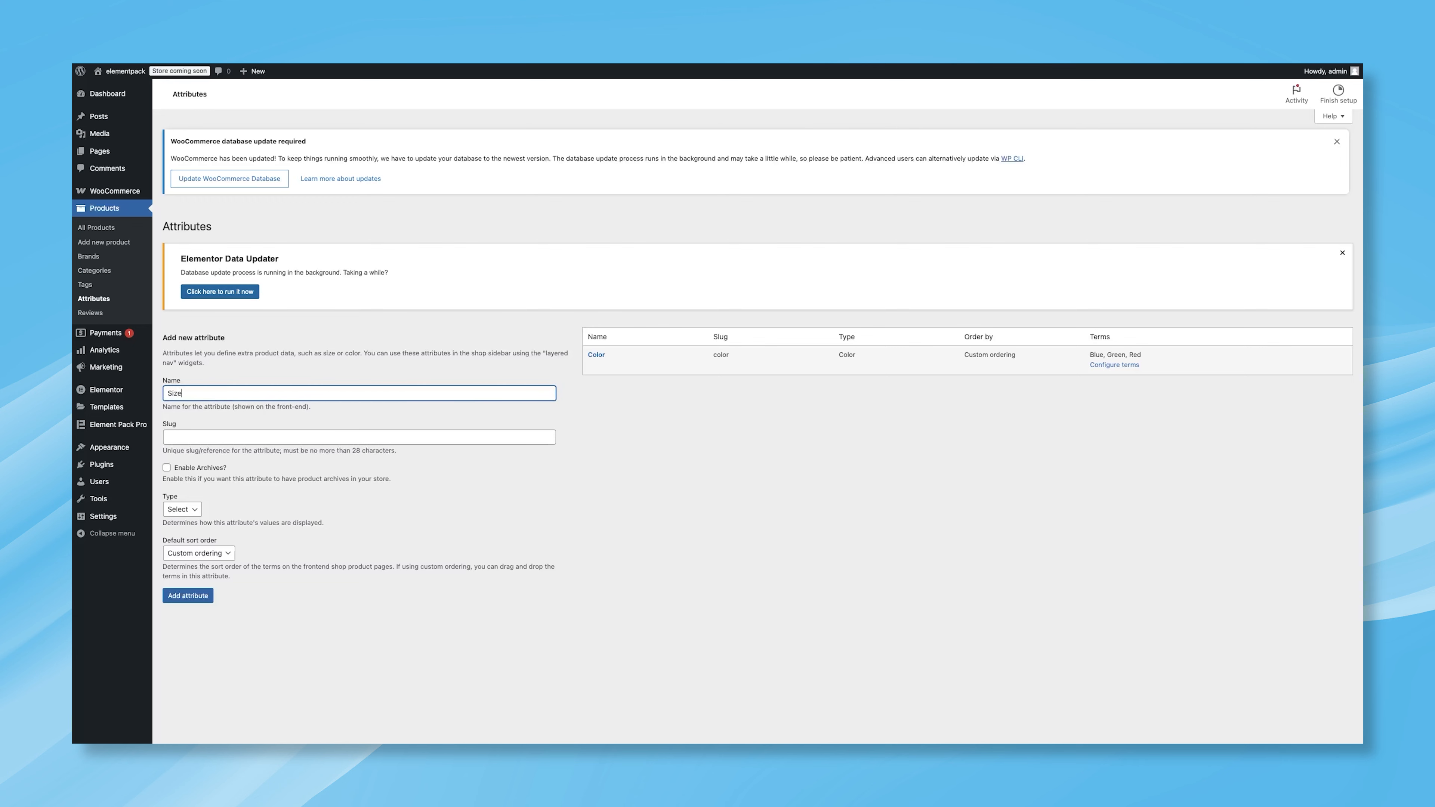
click(247, 437)
text(size)
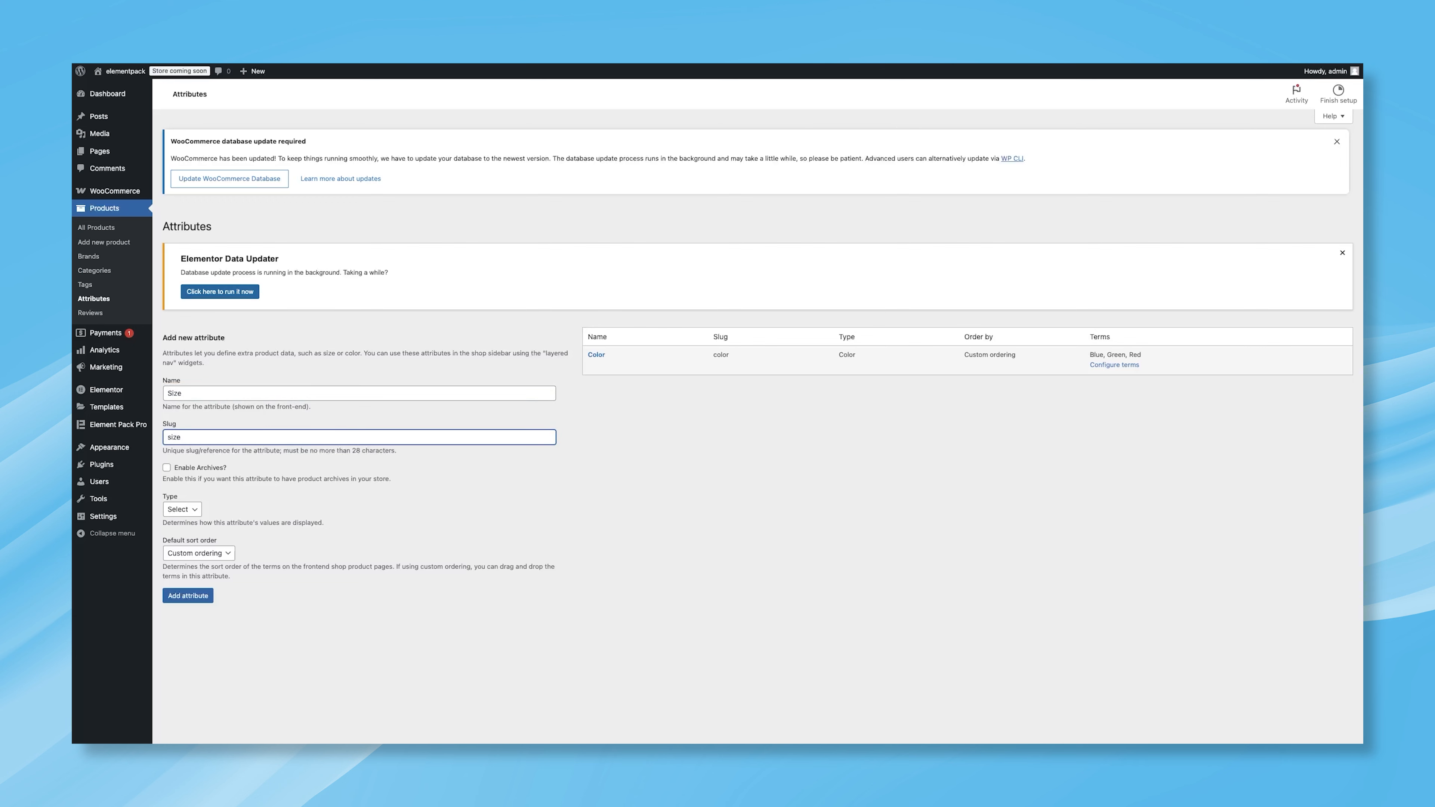
click(195, 511)
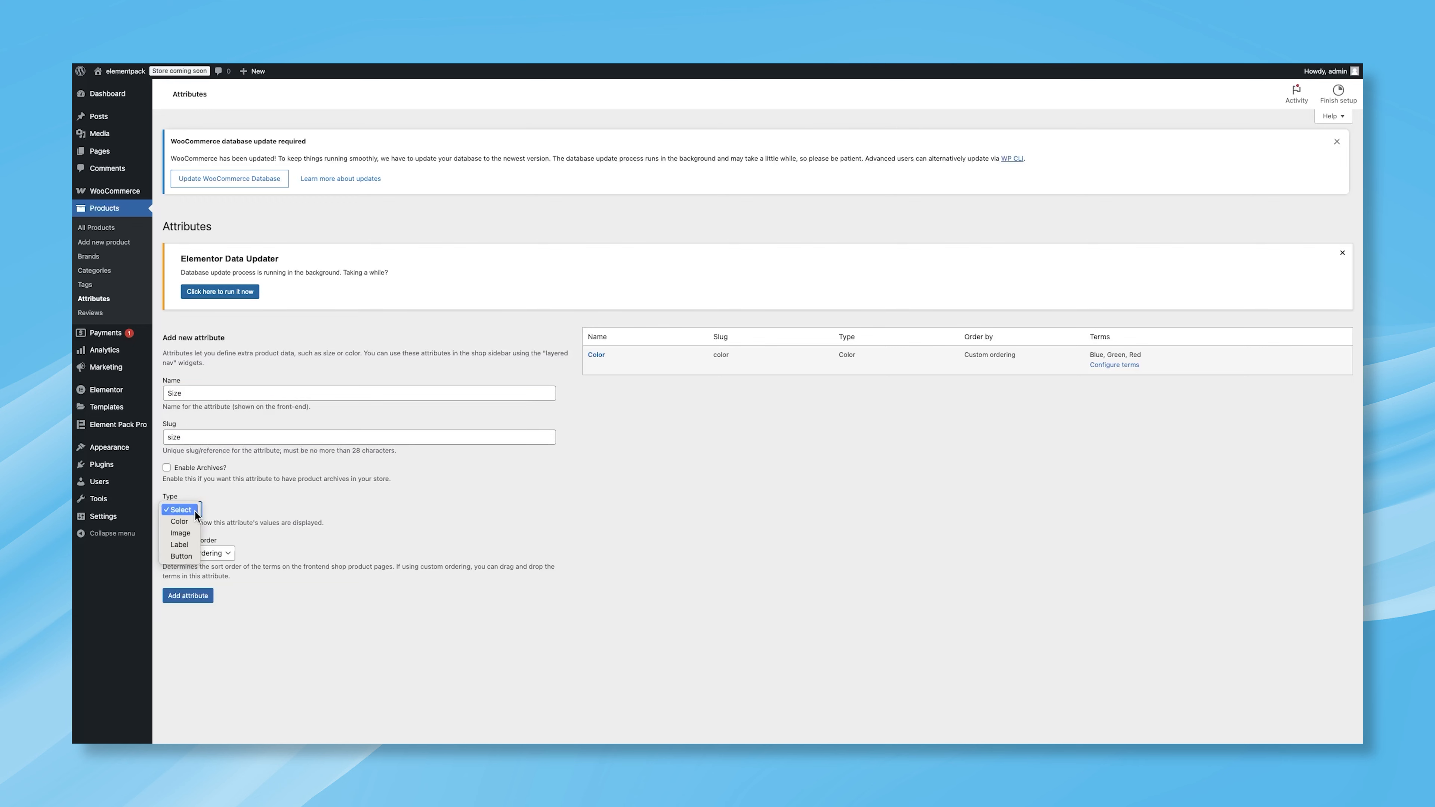
click(186, 548)
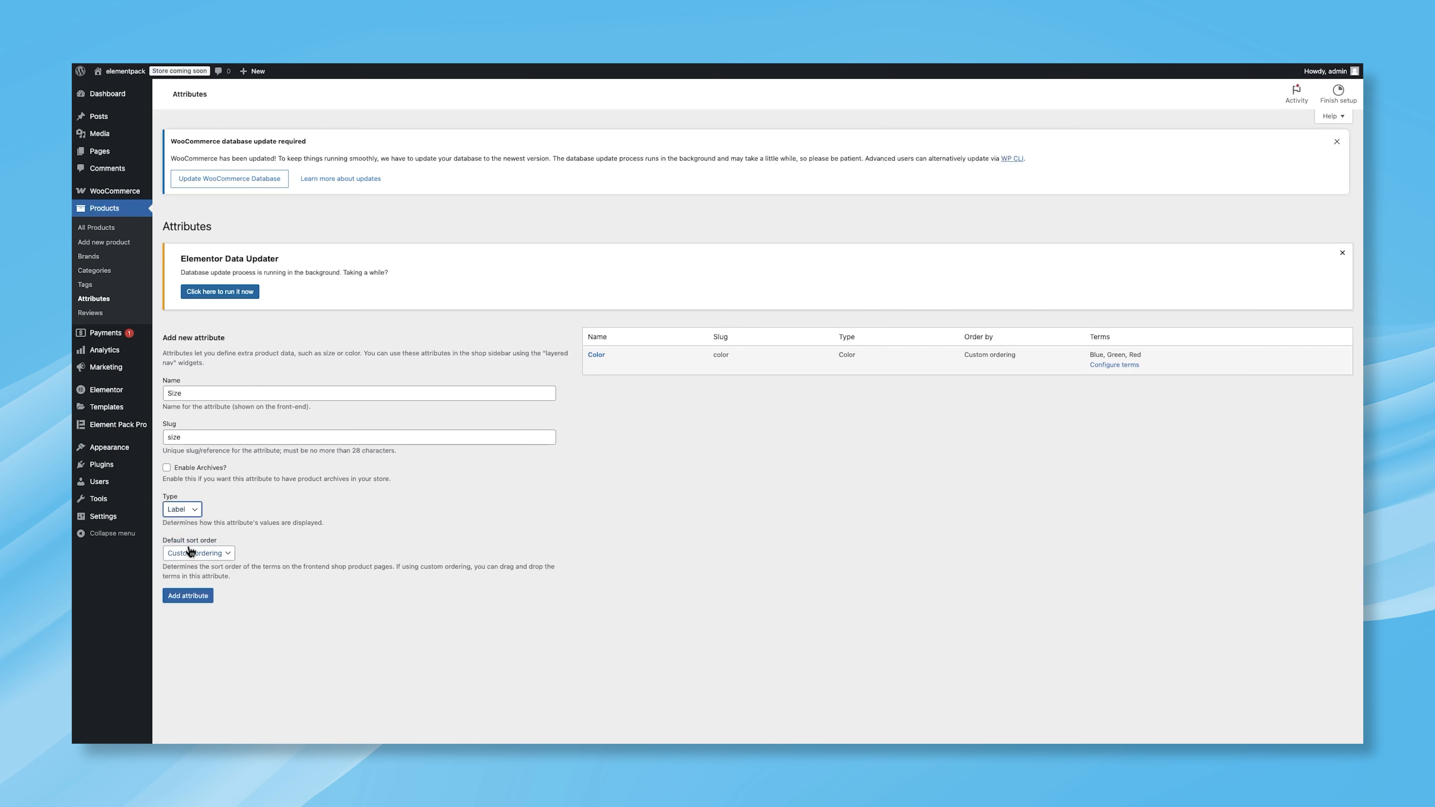
click(190, 598)
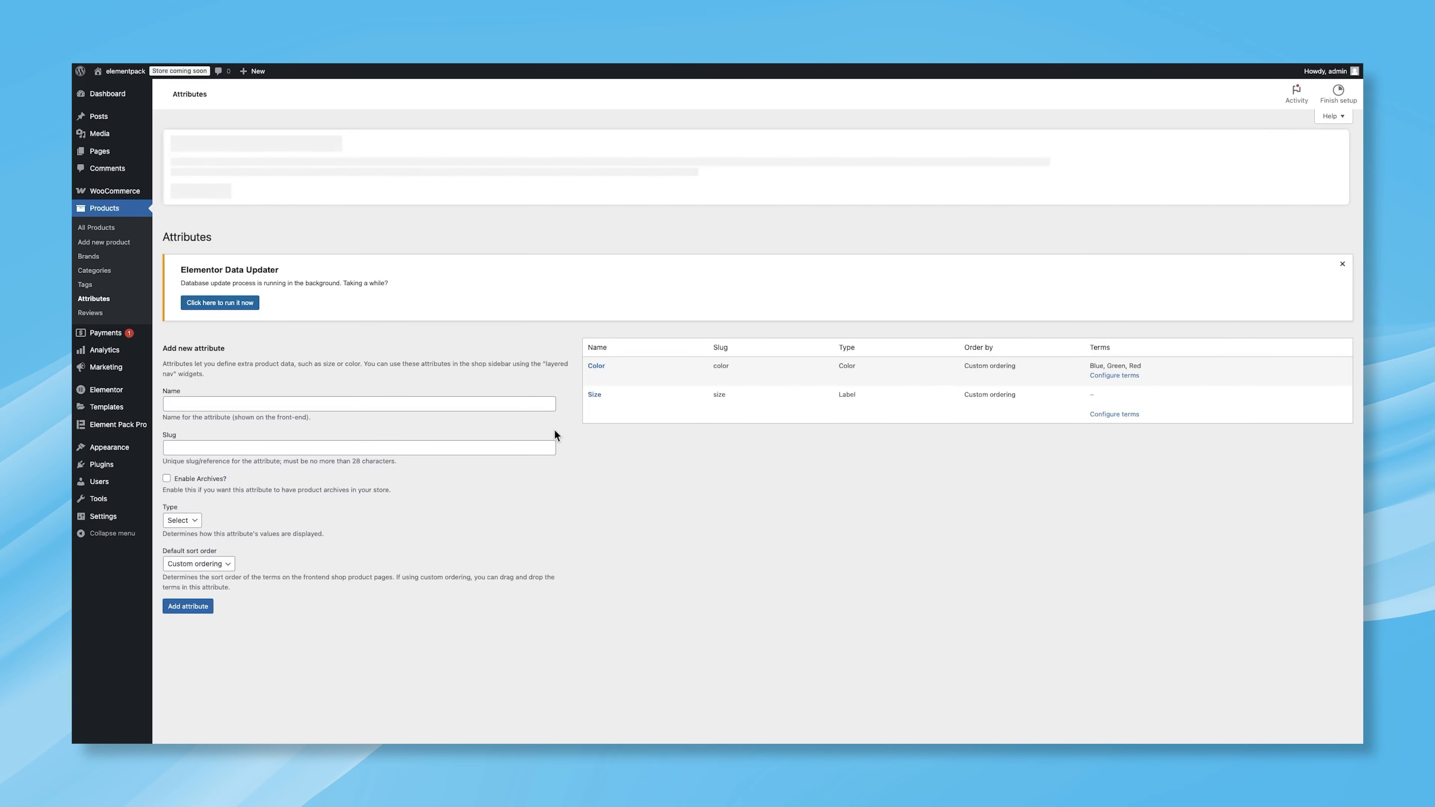
Step: Open the Size attribute's terms and add a Small term with slug small and a swatch label
click(1108, 407)
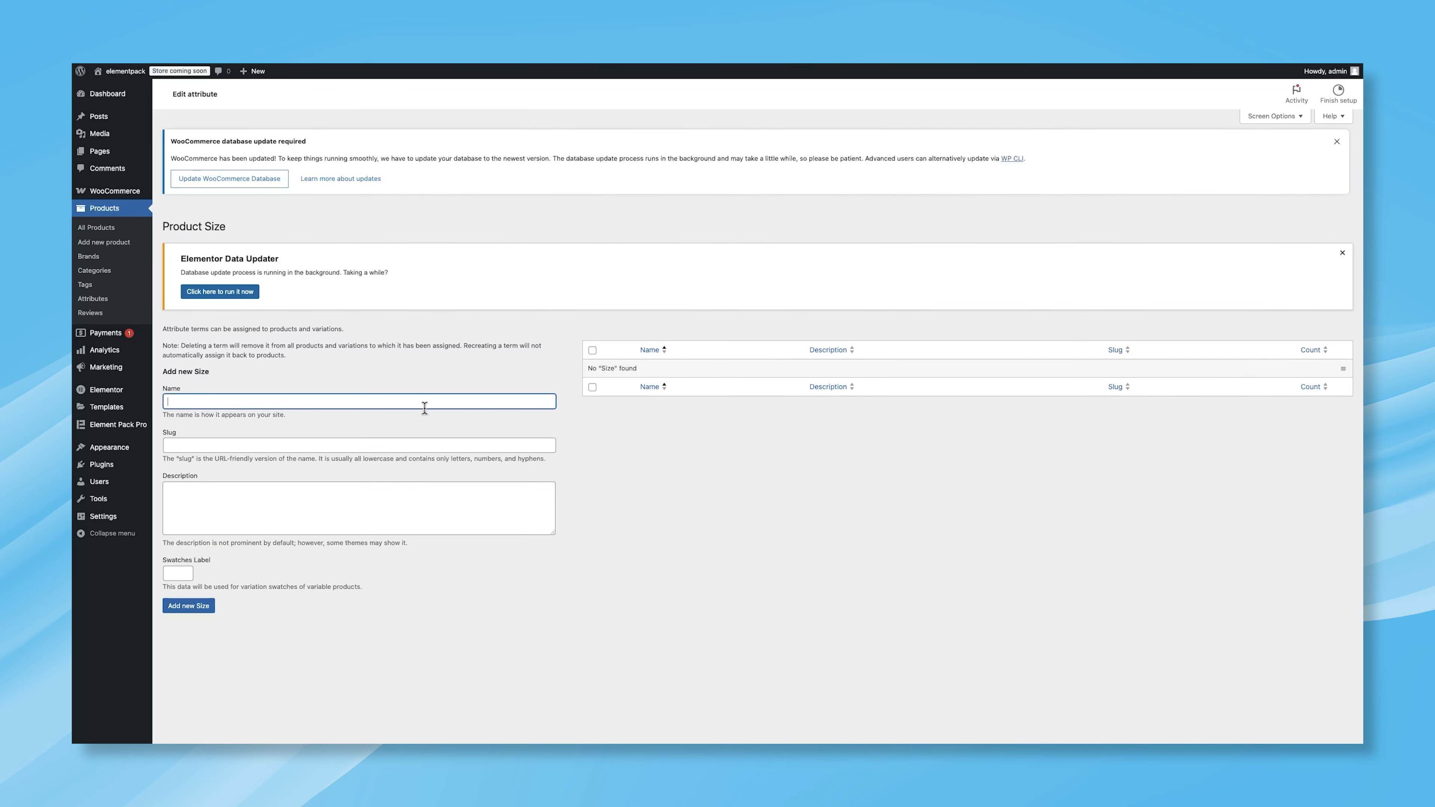
click(420, 404)
text(Sm)
click(248, 441)
text(small)
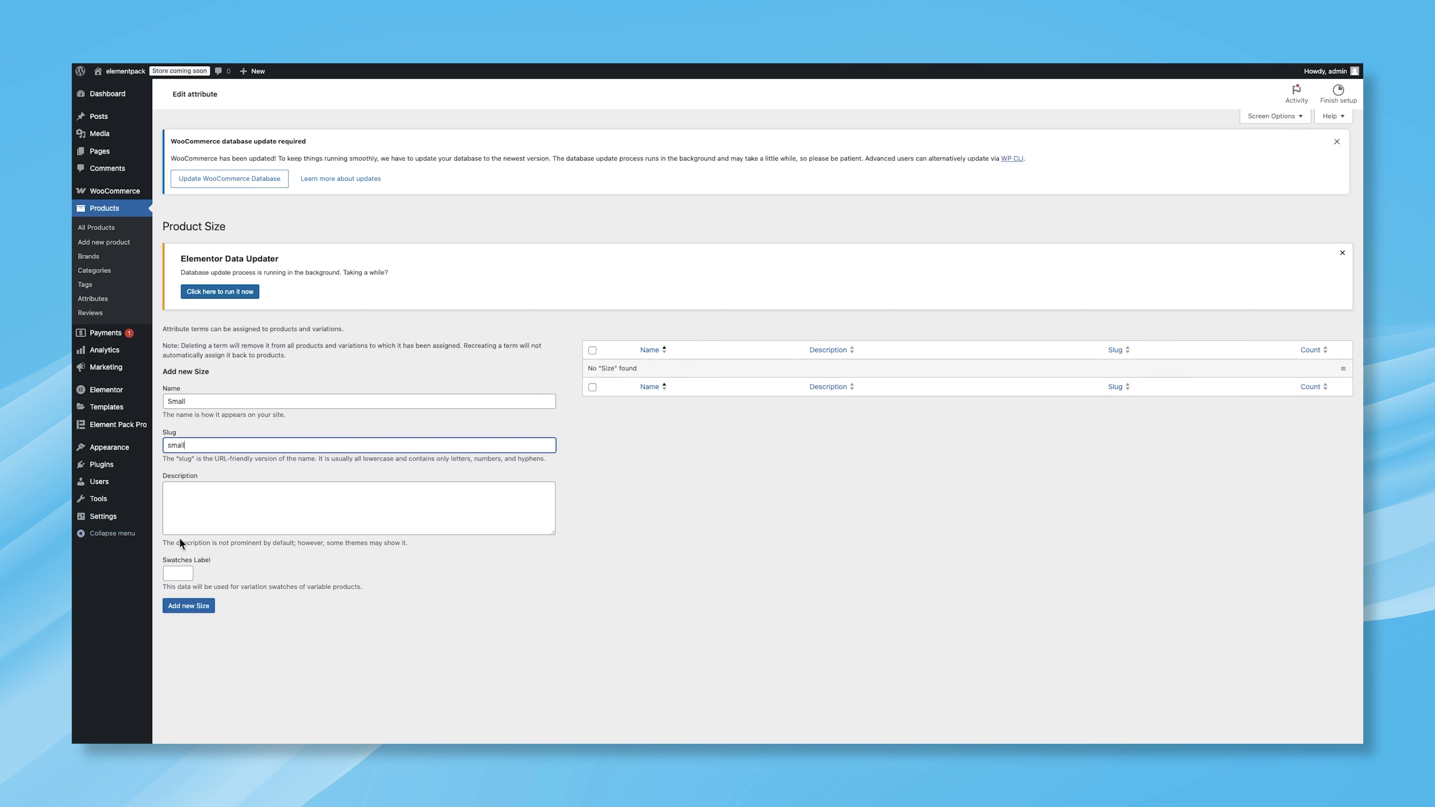
click(182, 572)
click(175, 605)
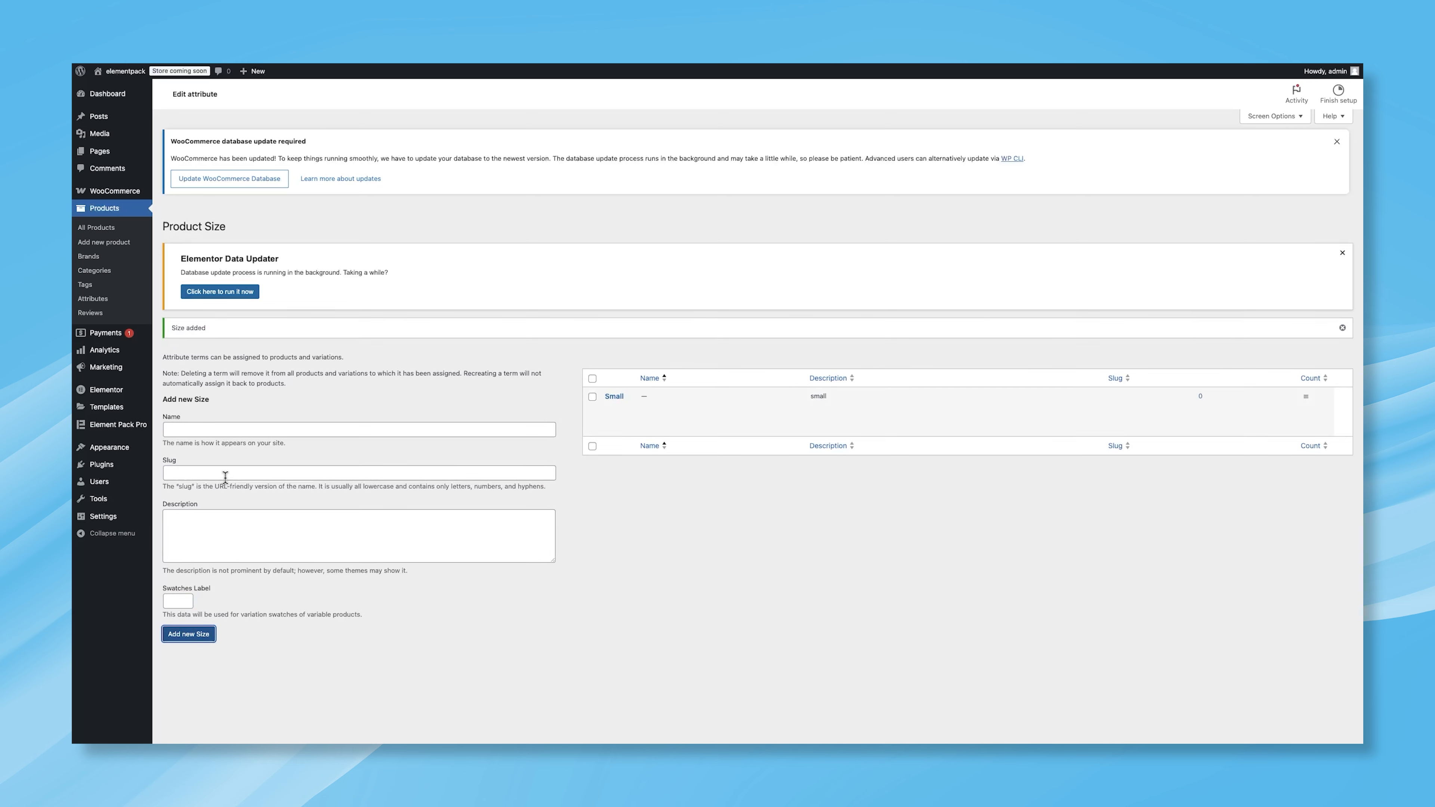
Step: Add a Medium size term with slug medium and swatch label M
click(227, 431)
text(Medium)
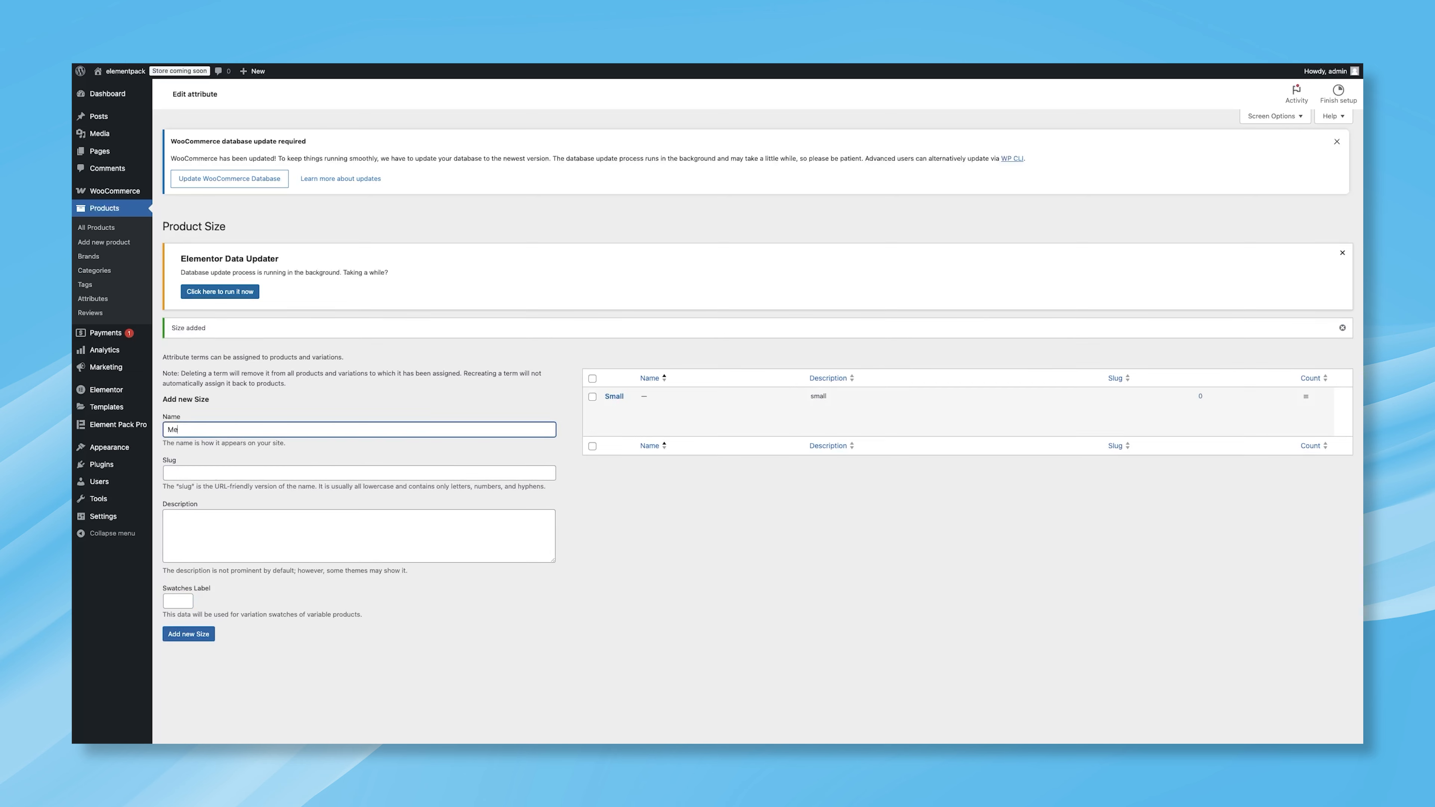
click(216, 472)
text(medium)
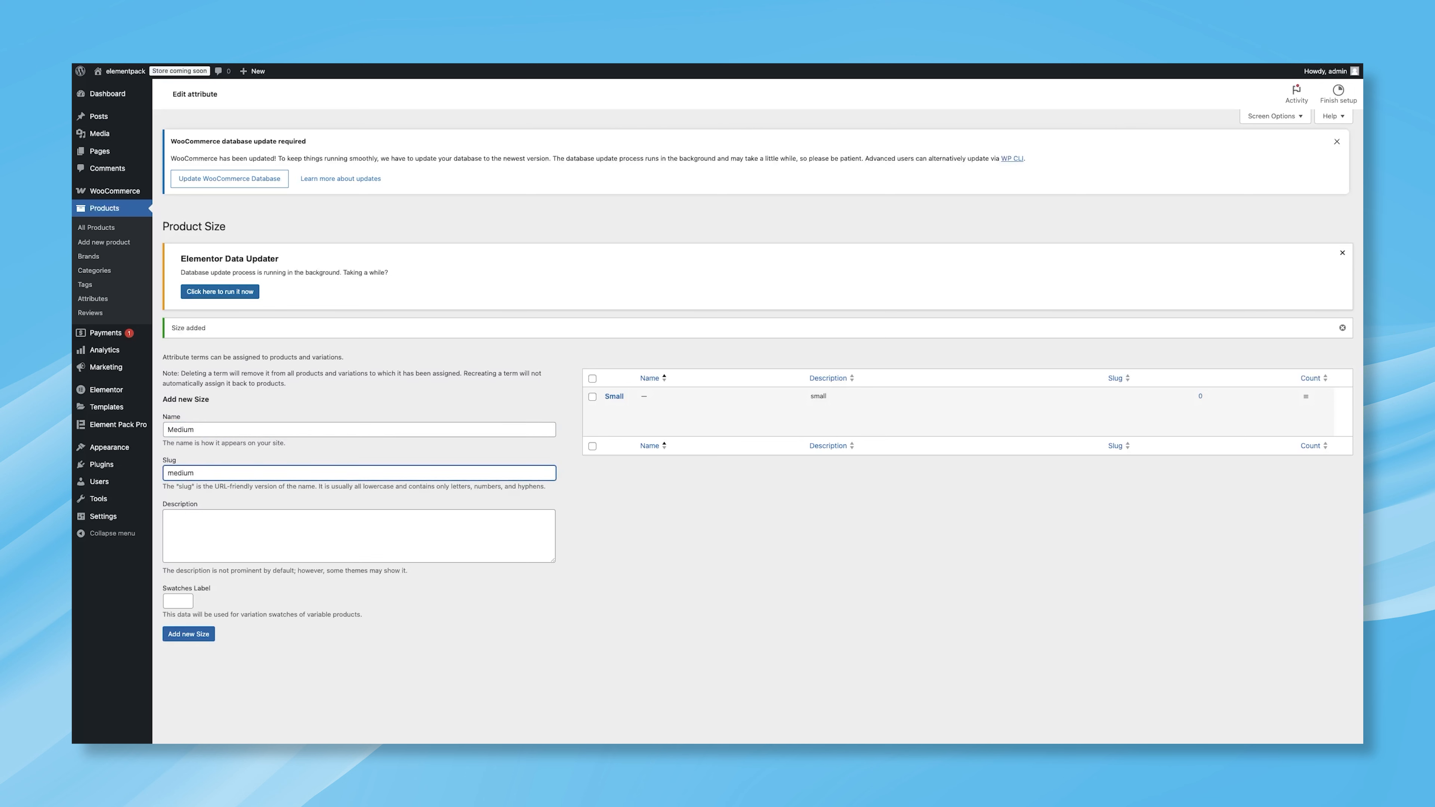
click(175, 594)
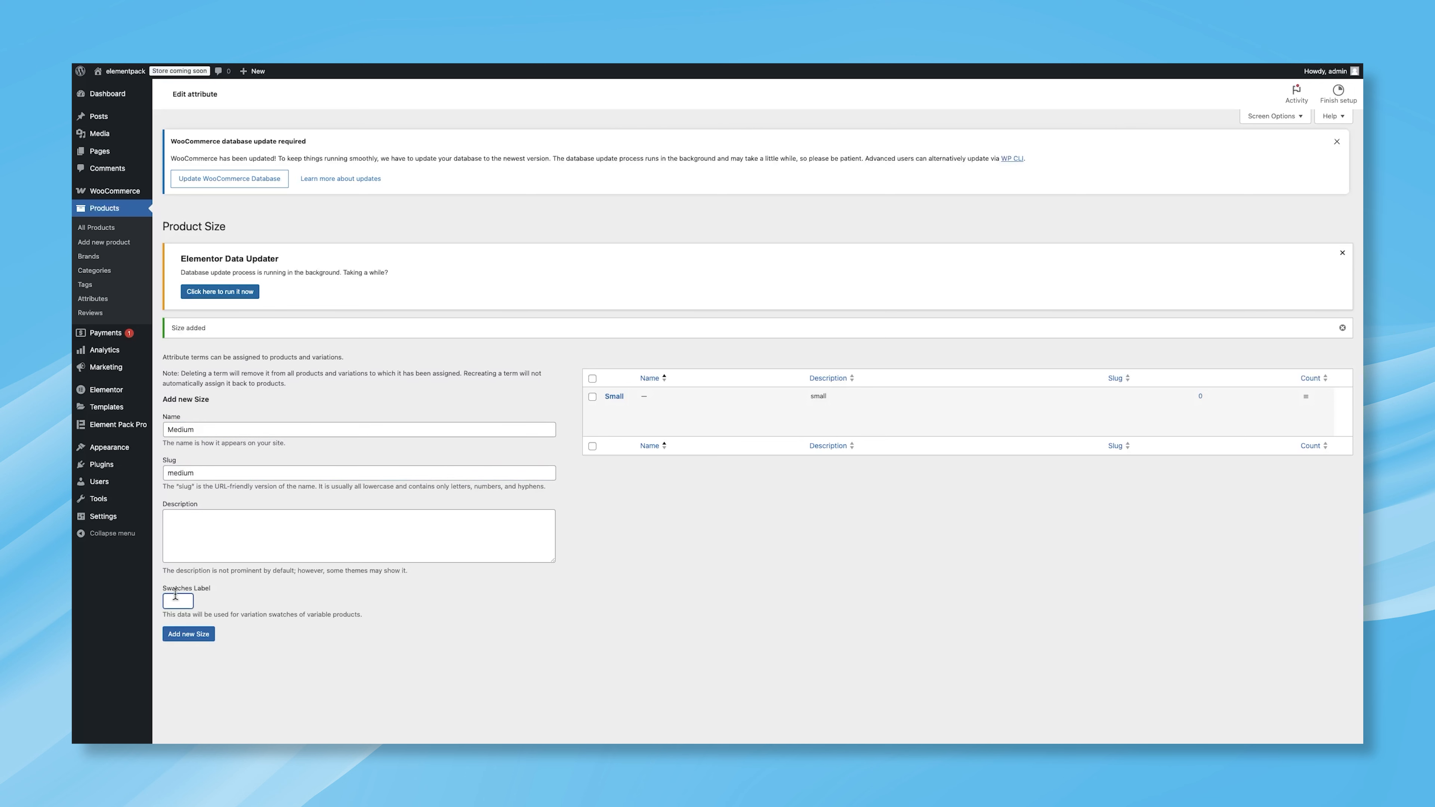
text(M)
click(190, 634)
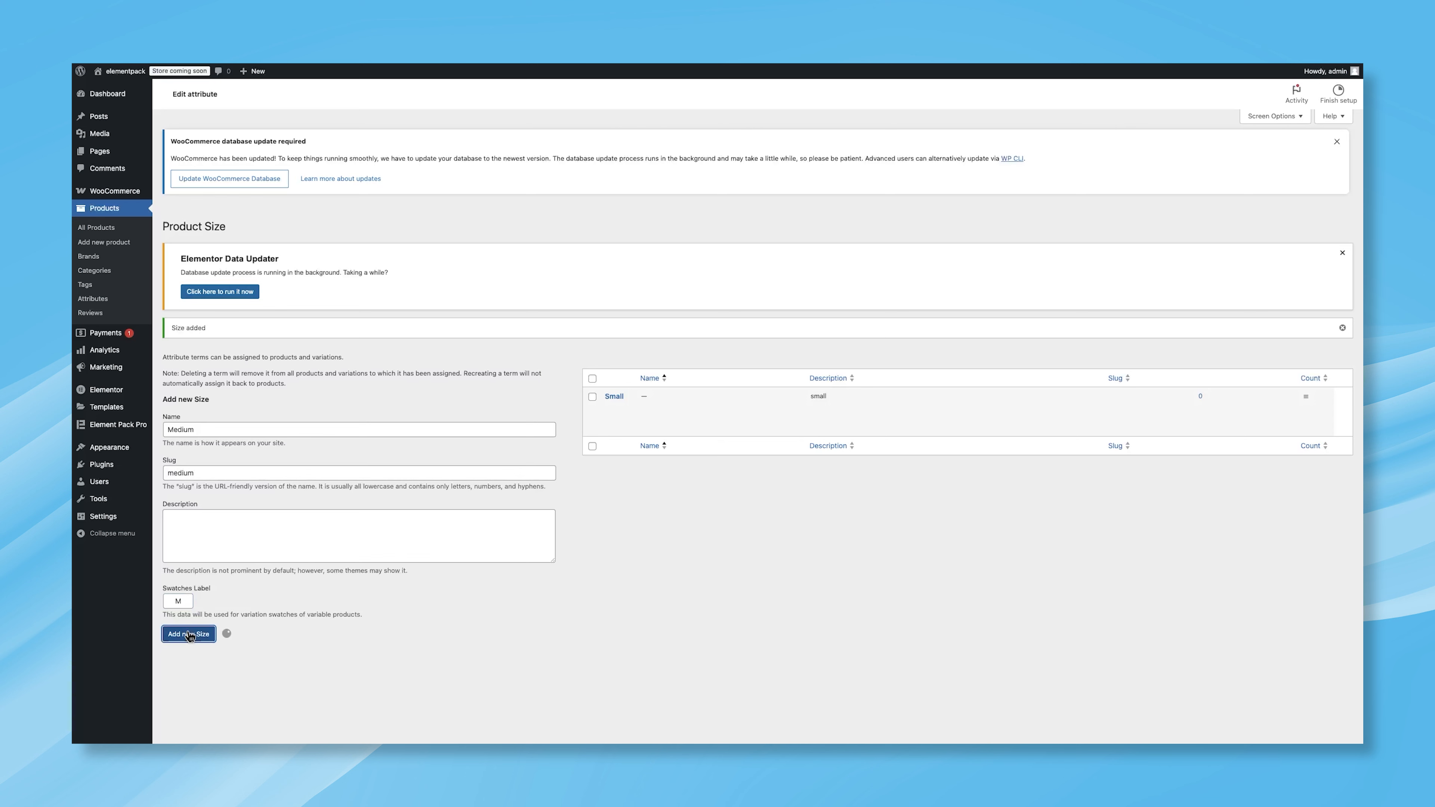
Step: Add a Large size term with slug large and swatch label L
click(205, 431)
text(Large)
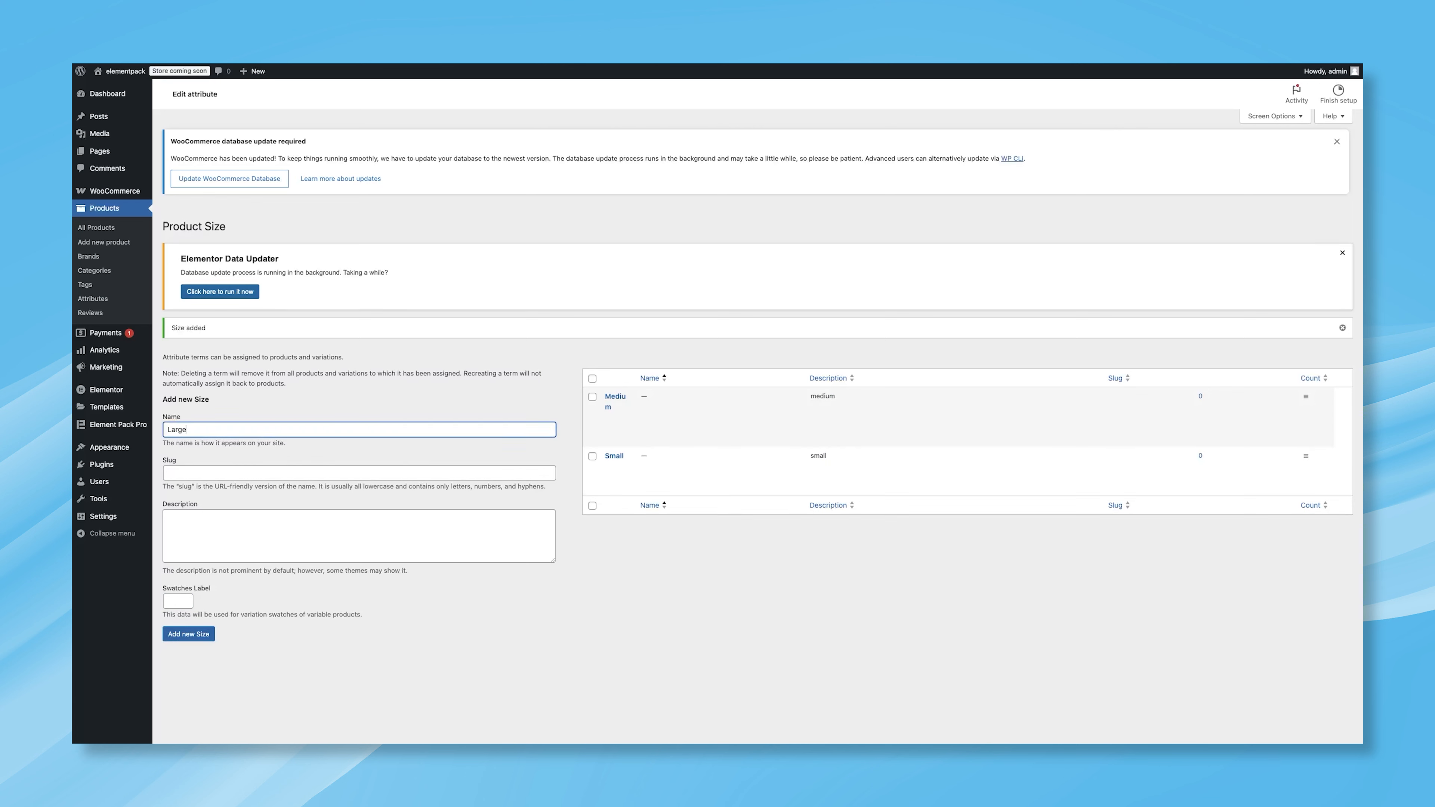
click(194, 472)
text(large)
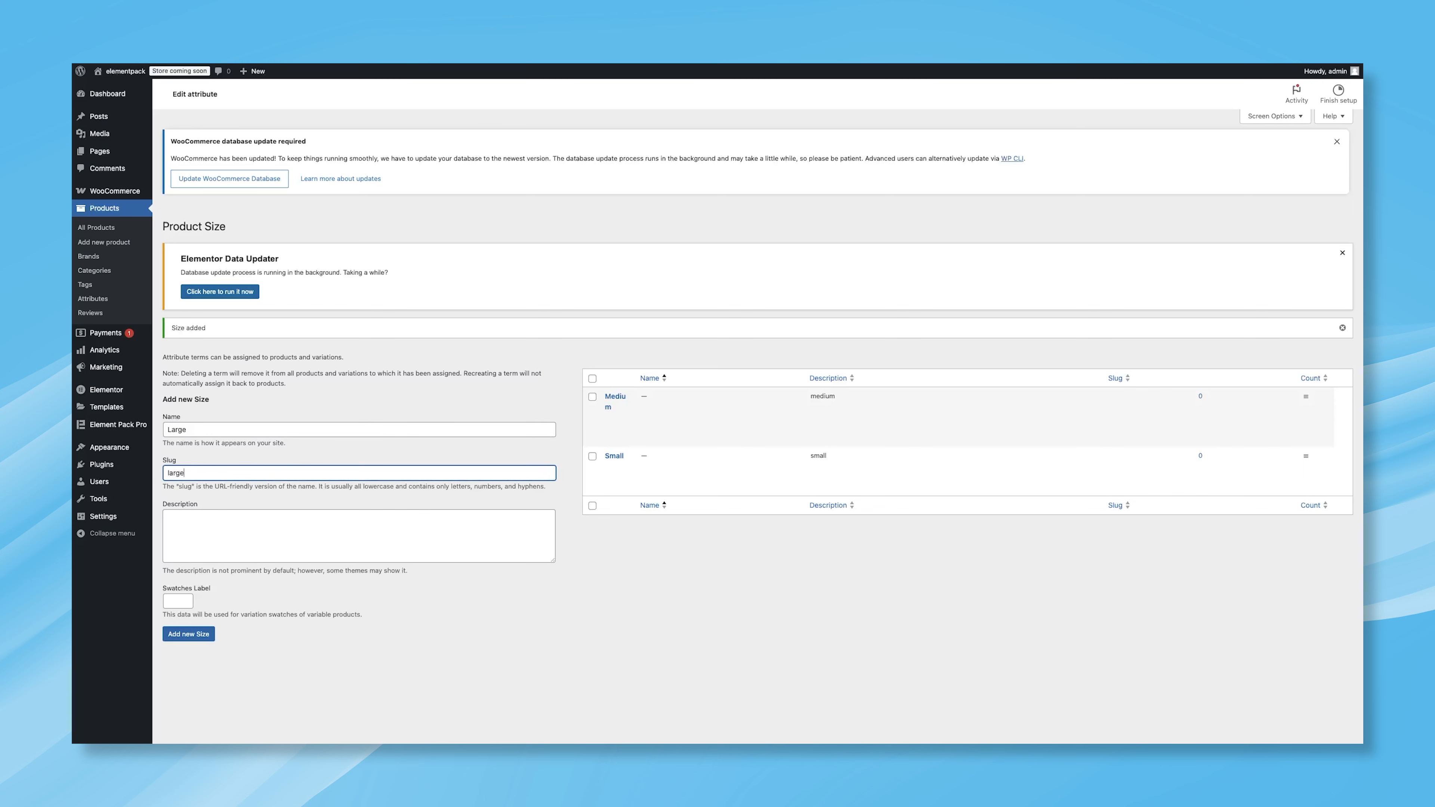
click(178, 601)
text(L)
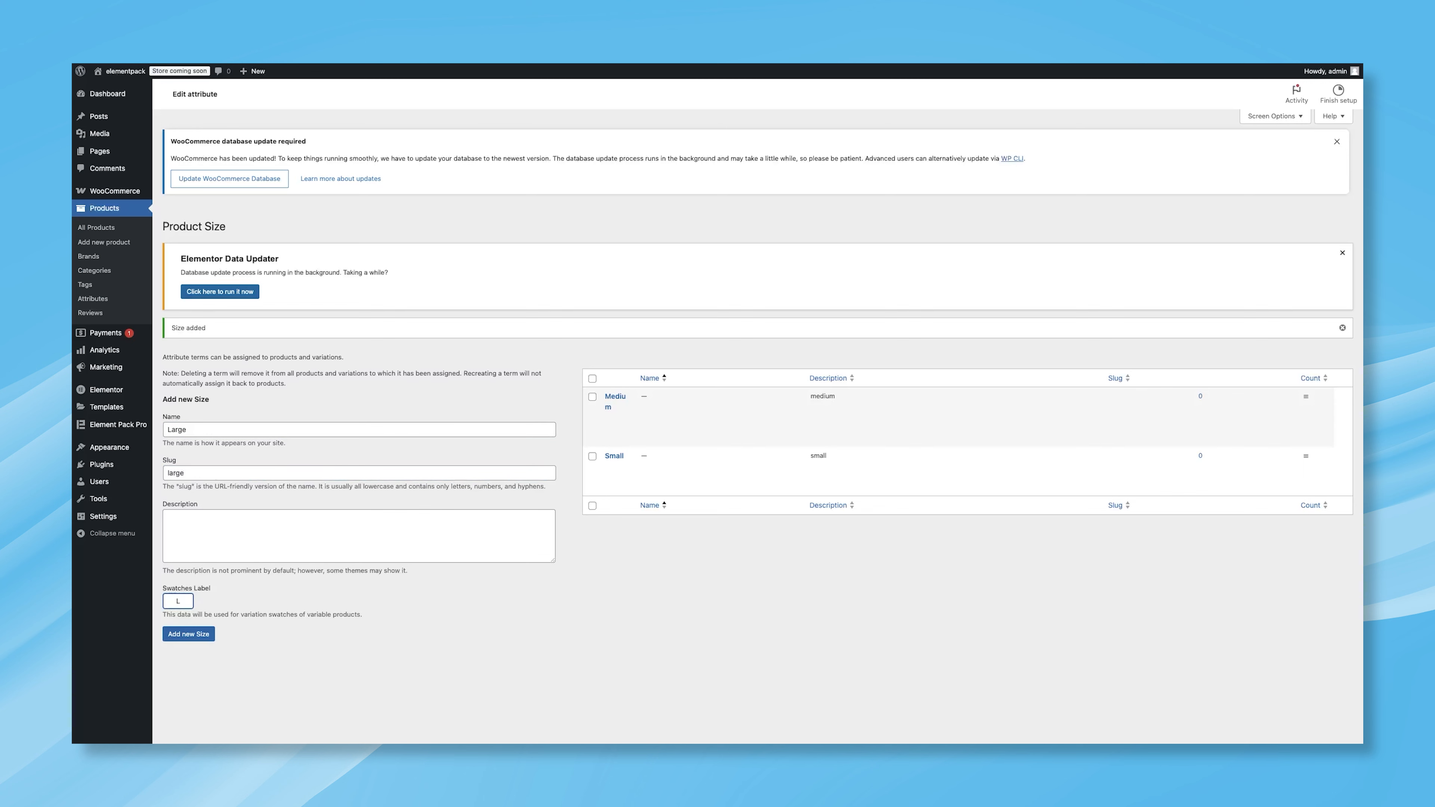
click(176, 633)
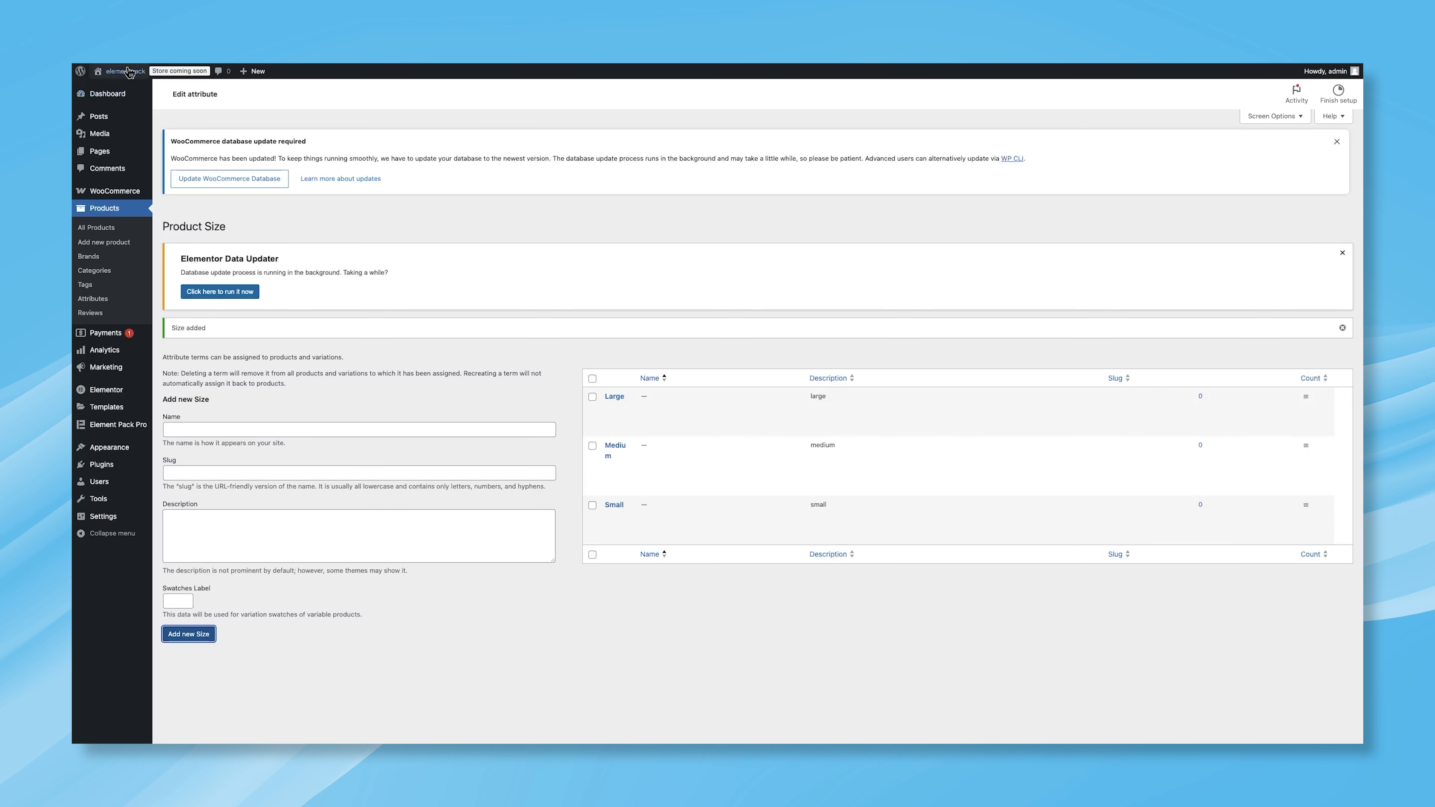
Step: Add a product attribute named Image with slug image
key(super+r)
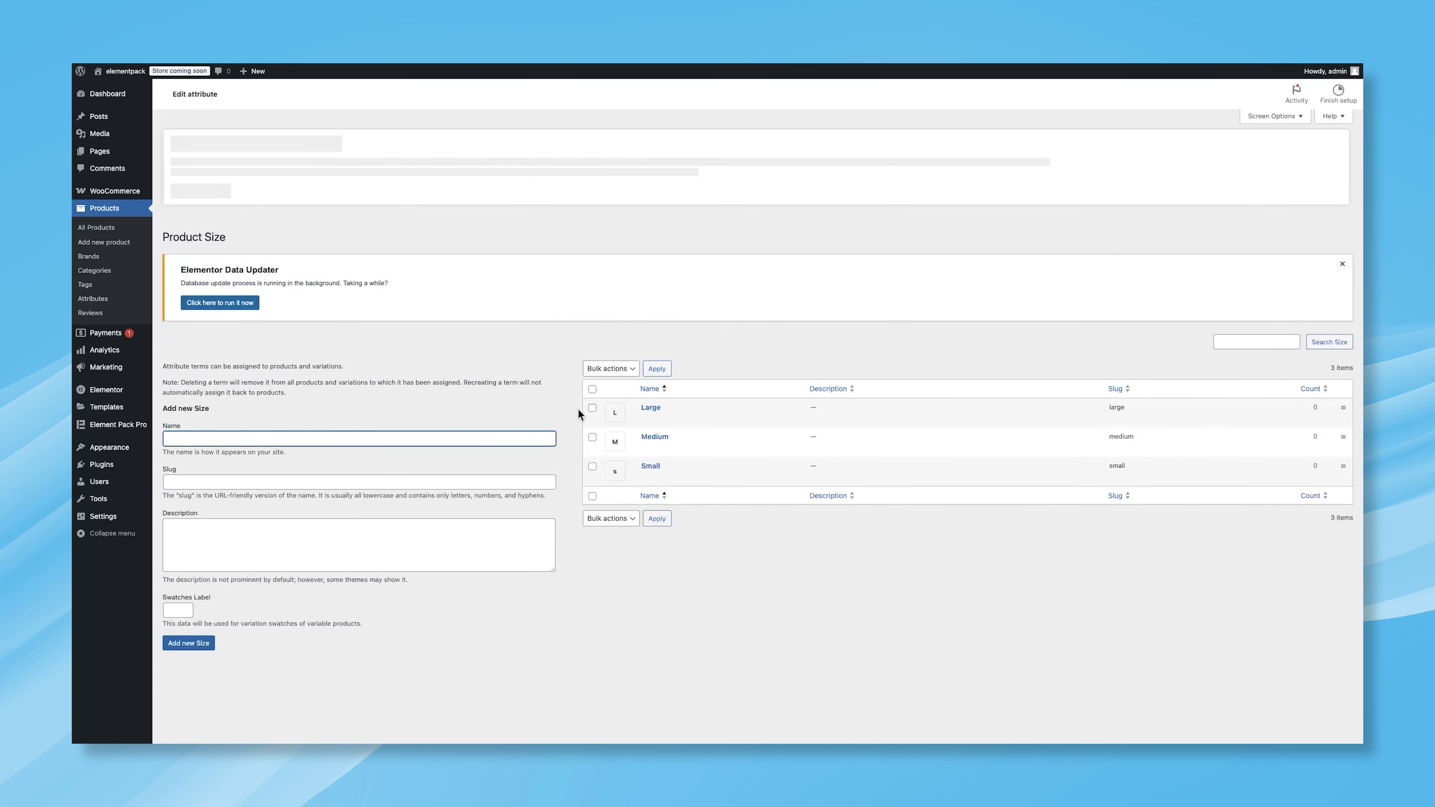
mouse_move(673, 436)
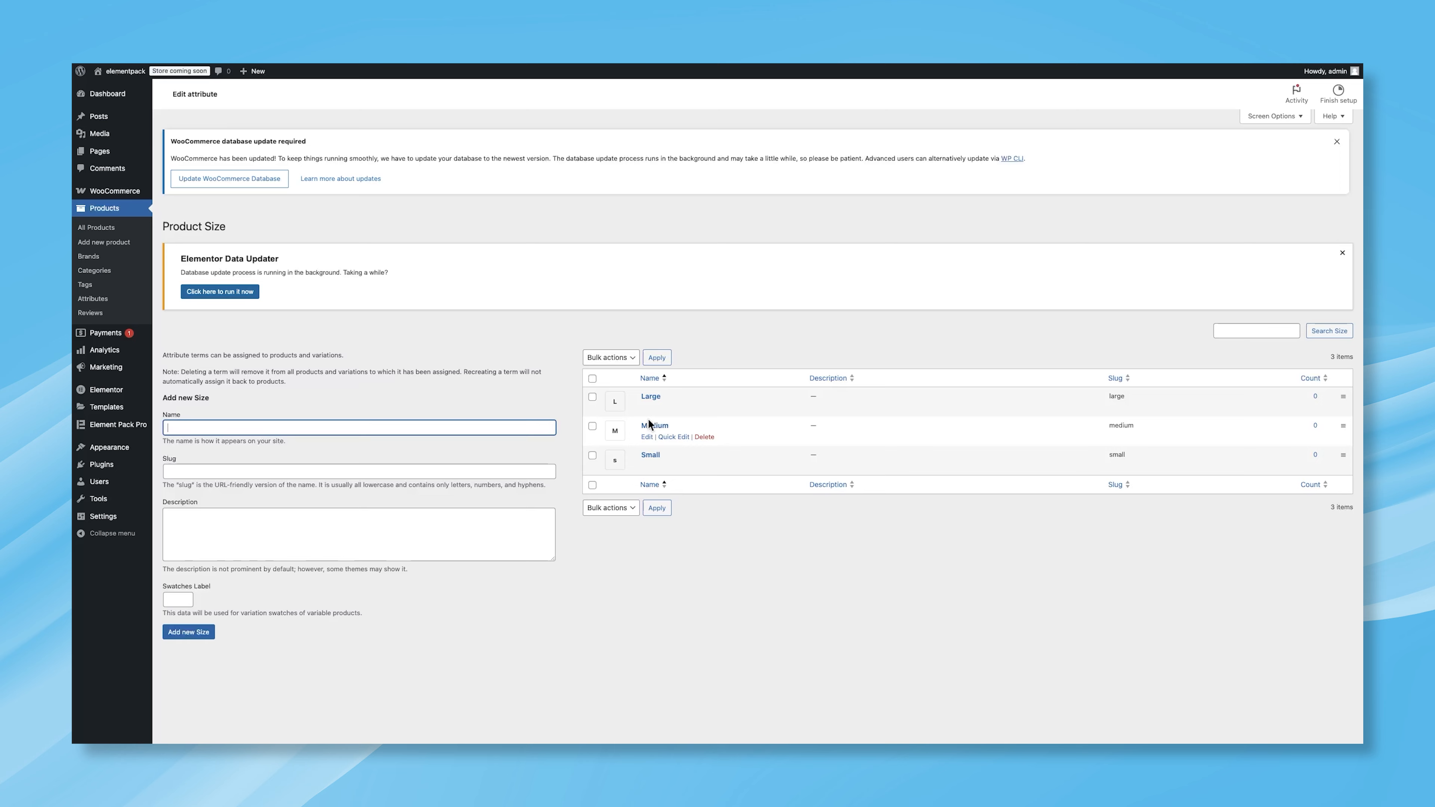
click(111, 299)
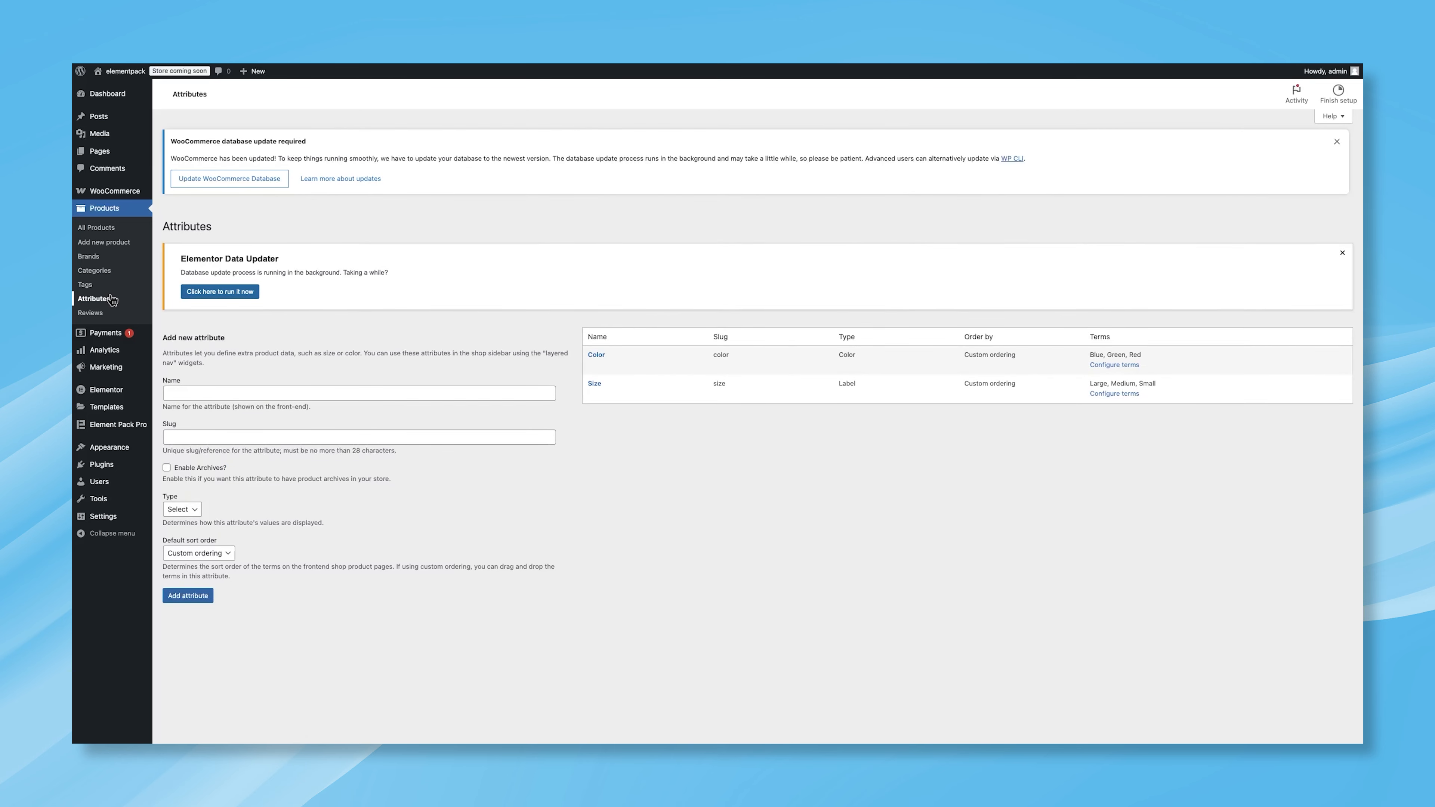
click(206, 393)
text(Image)
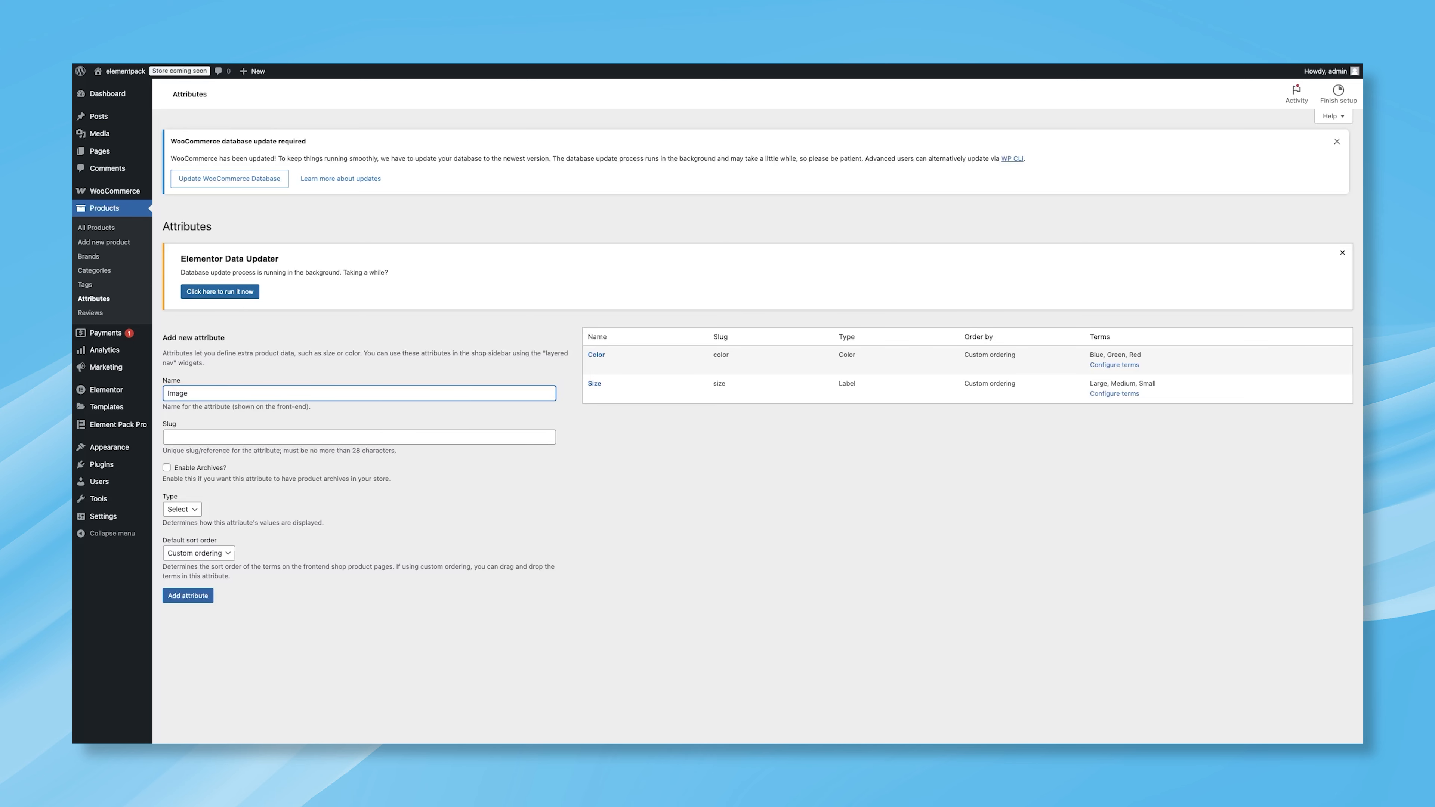
click(187, 438)
text(image)
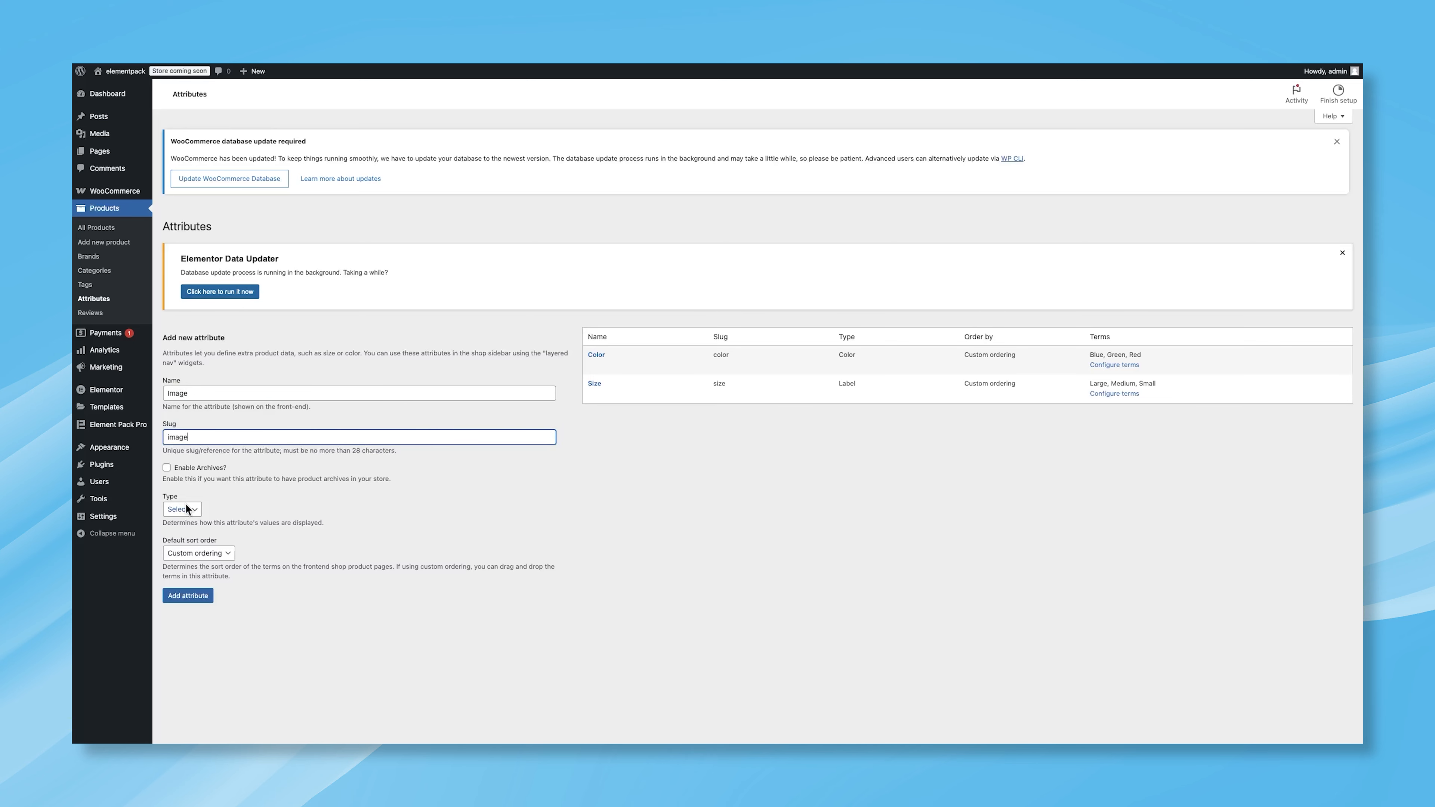
click(192, 595)
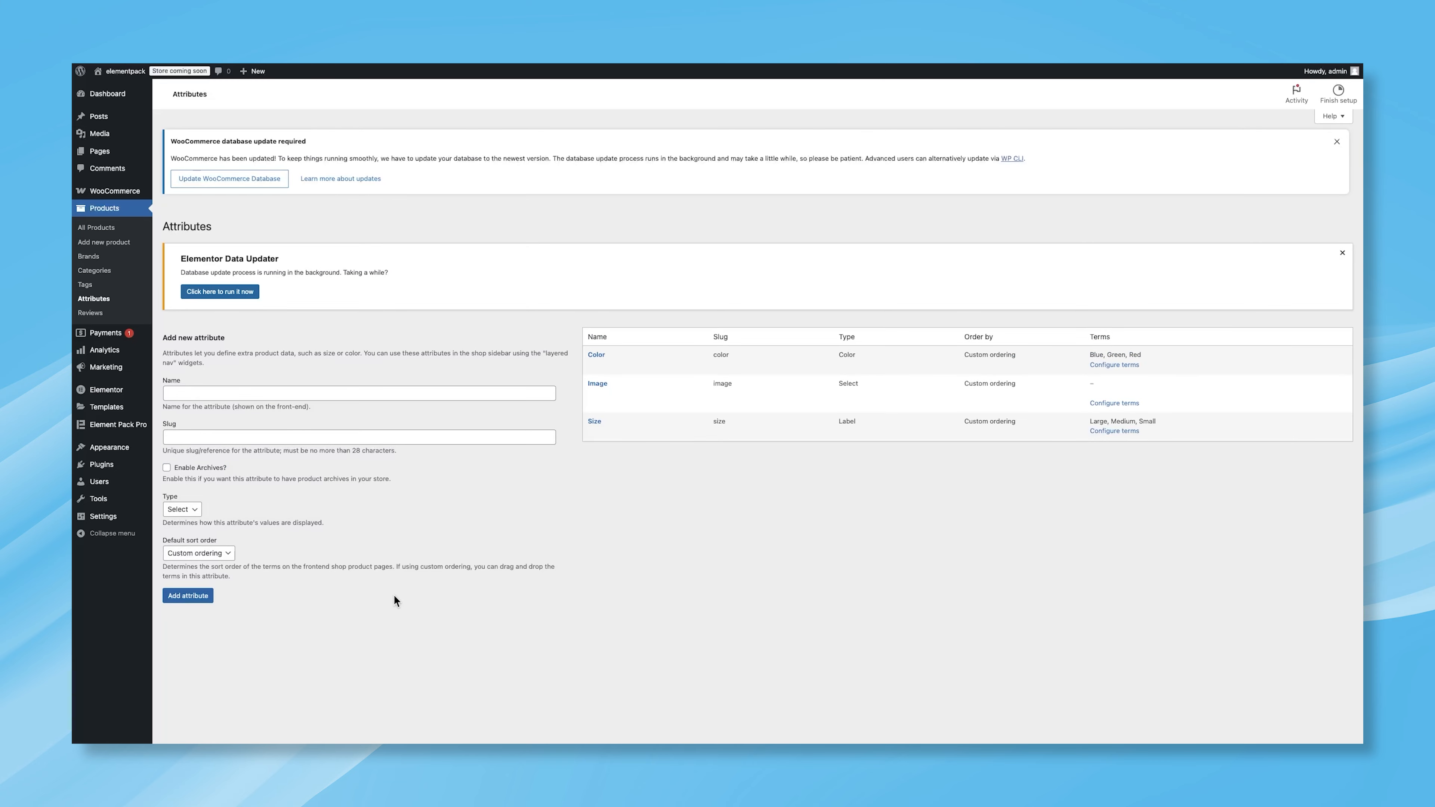
Step: Edit the Image attribute and change its type to Image, then return to the attributes list
click(594, 396)
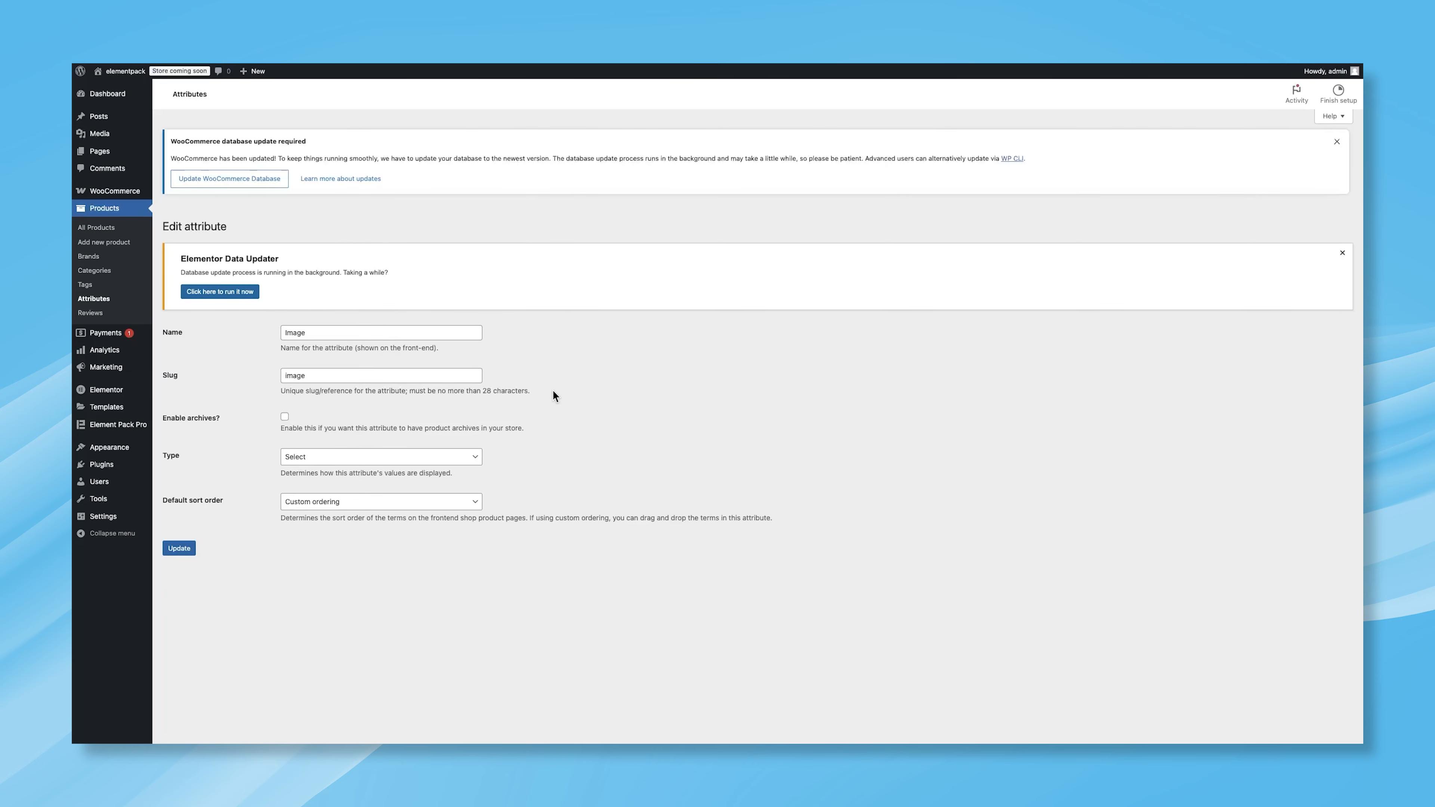
click(380, 456)
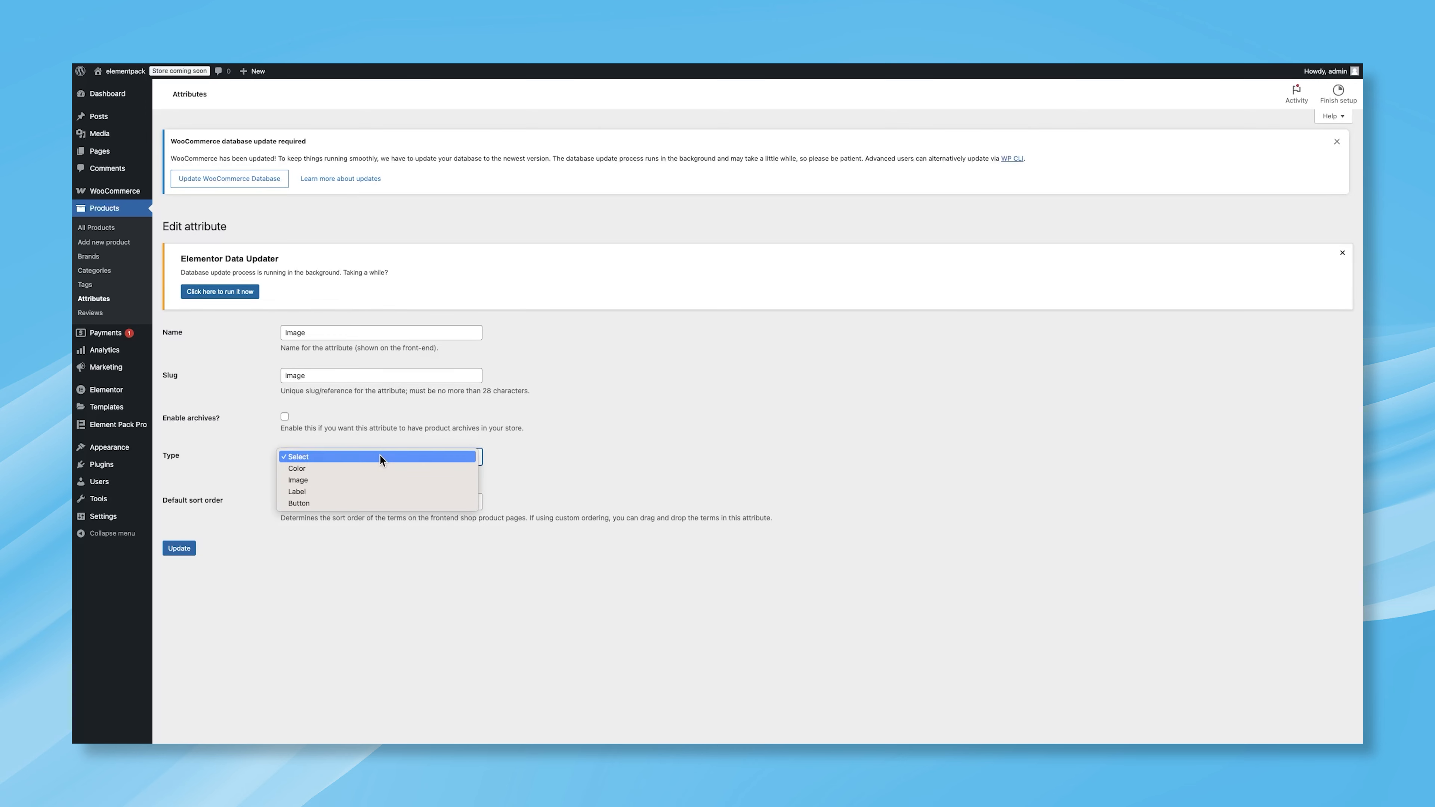
click(358, 480)
click(179, 548)
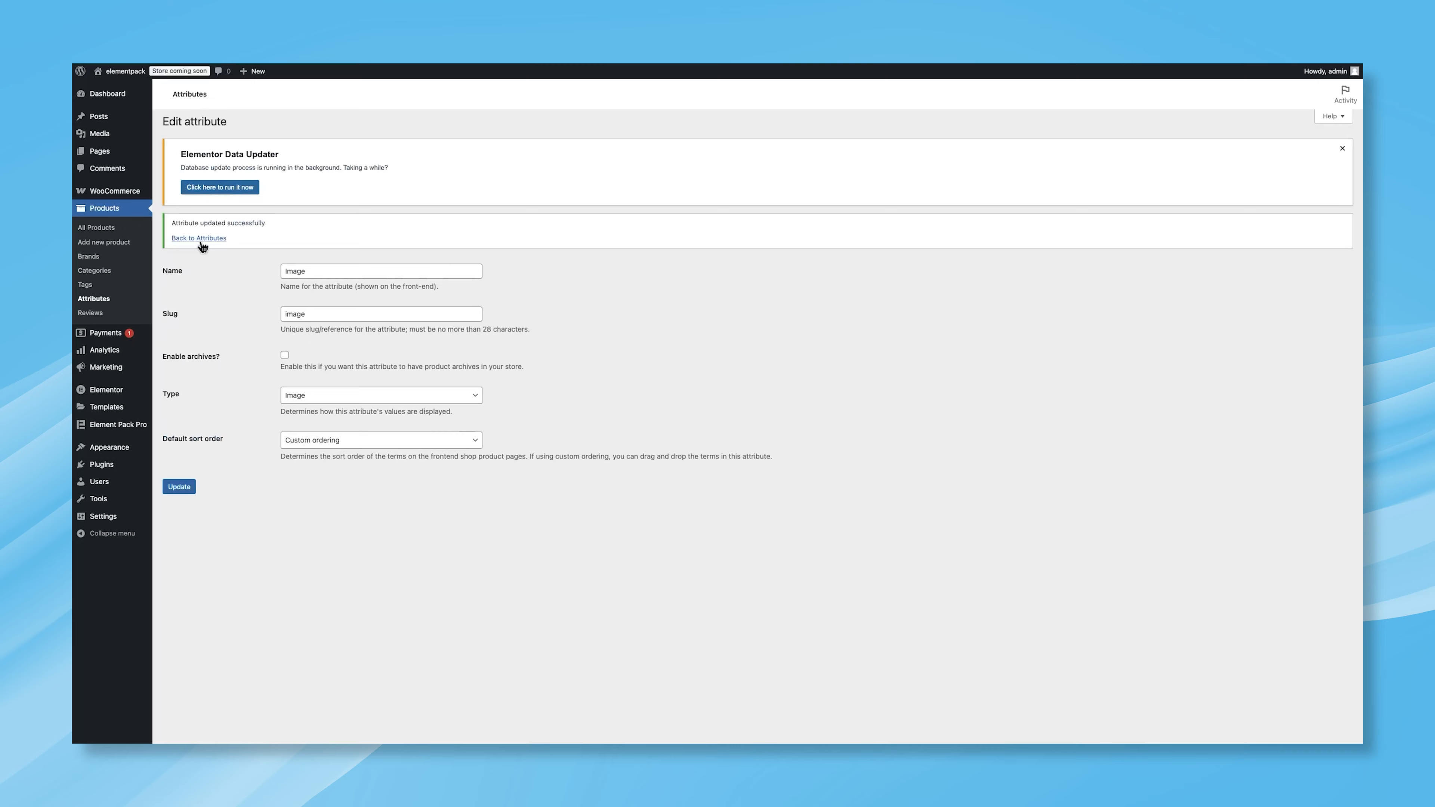
click(195, 356)
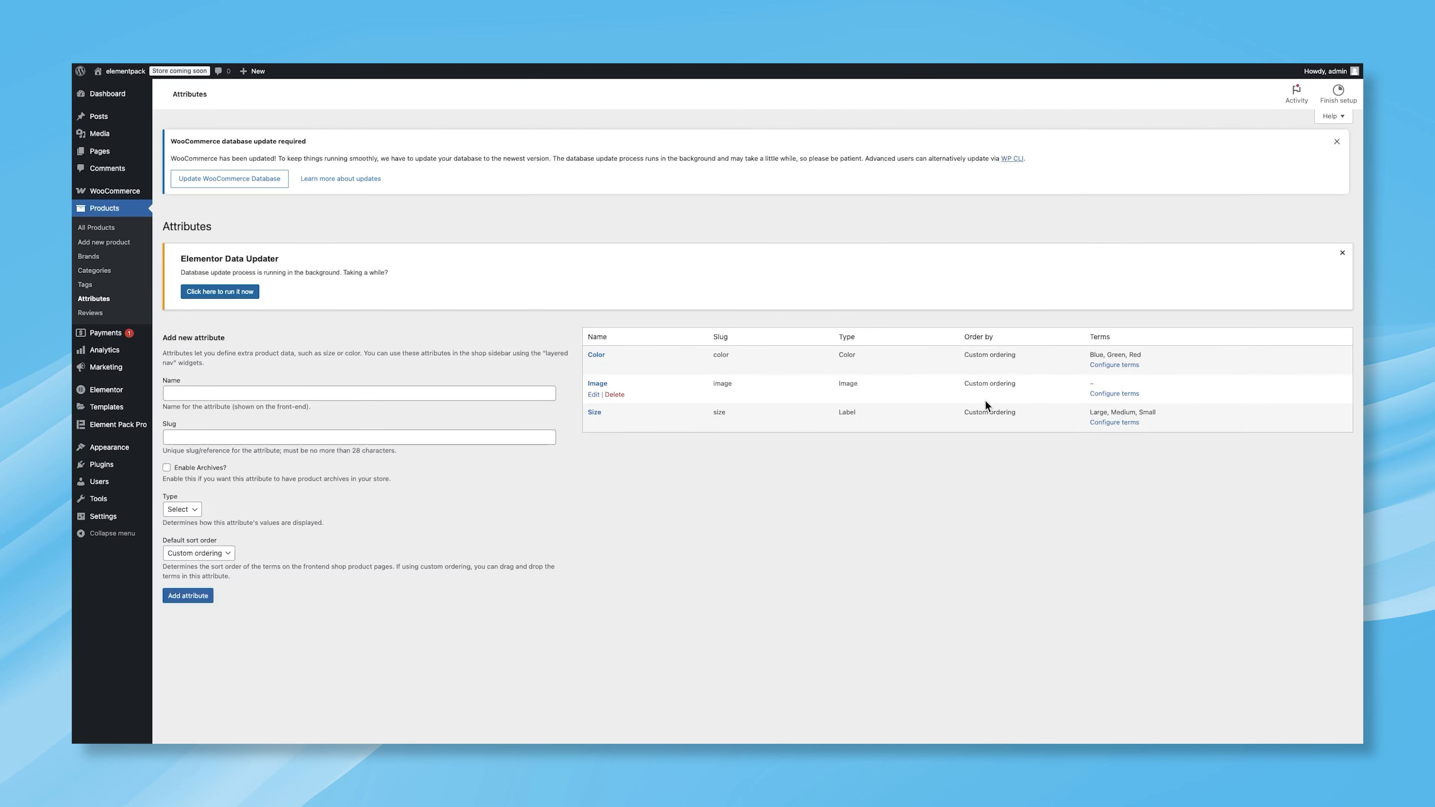
Step: Open the Image attribute's terms and add a Red Jacket term with slug red-jacket and the red jacket swatch image
click(1114, 395)
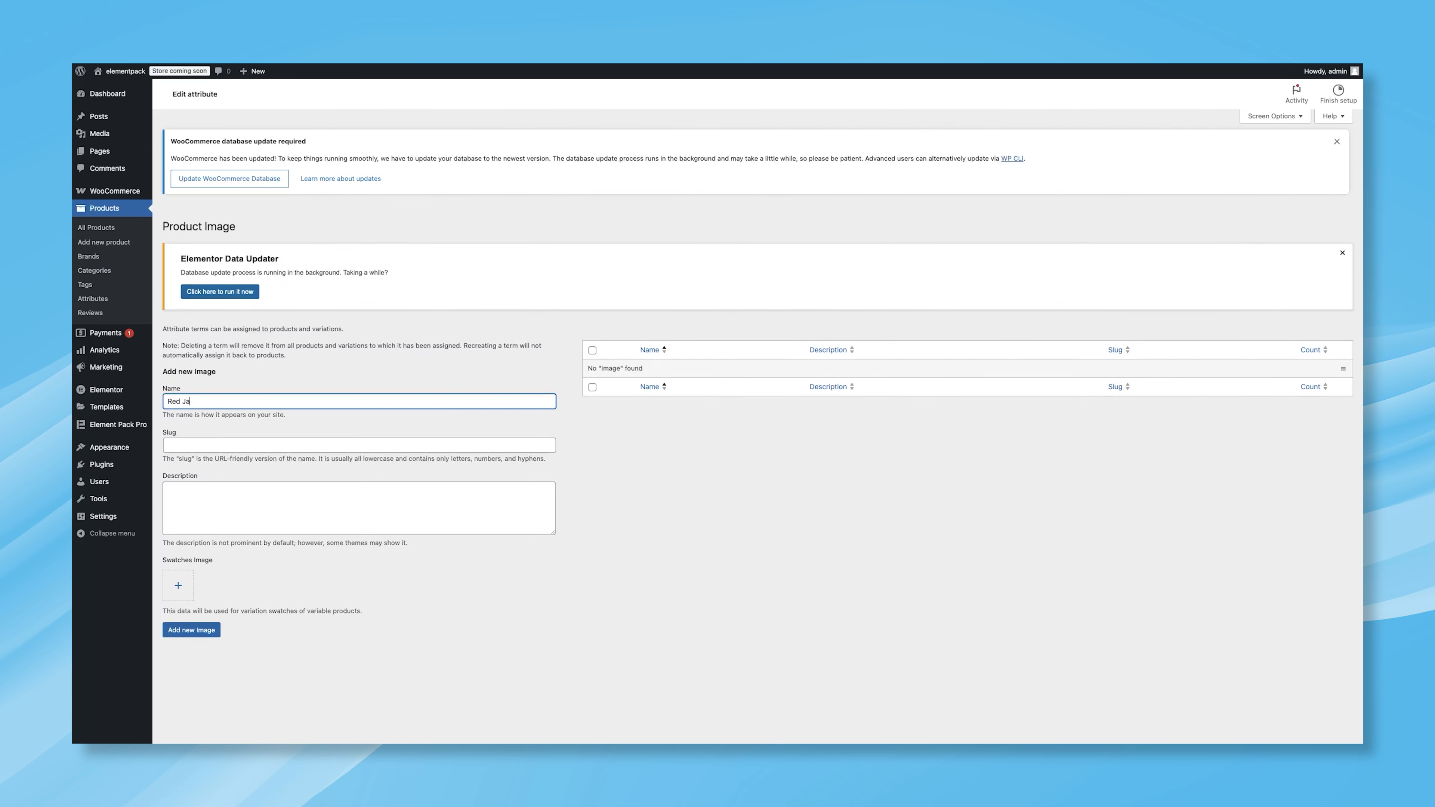
click(295, 447)
text(red-jacket)
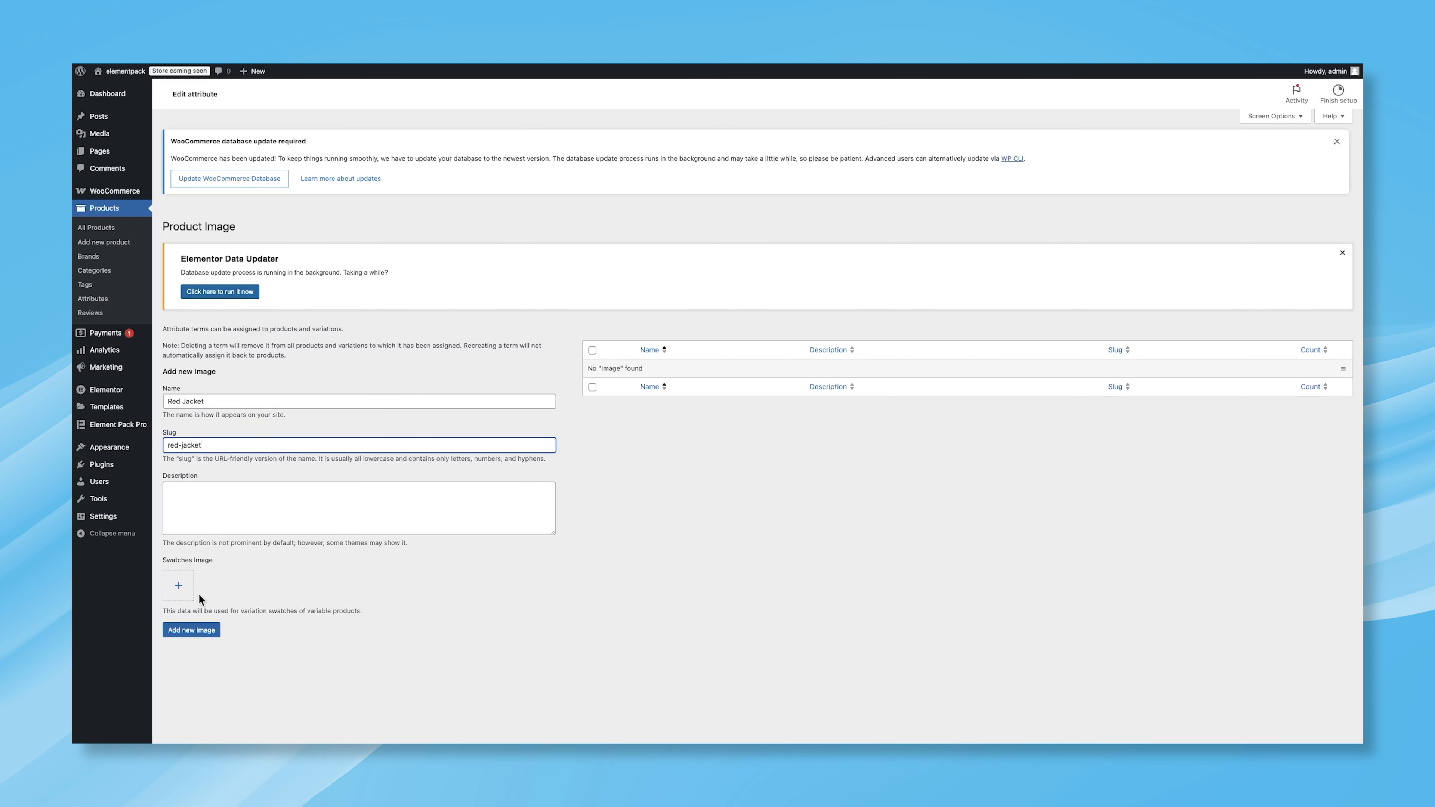
click(178, 585)
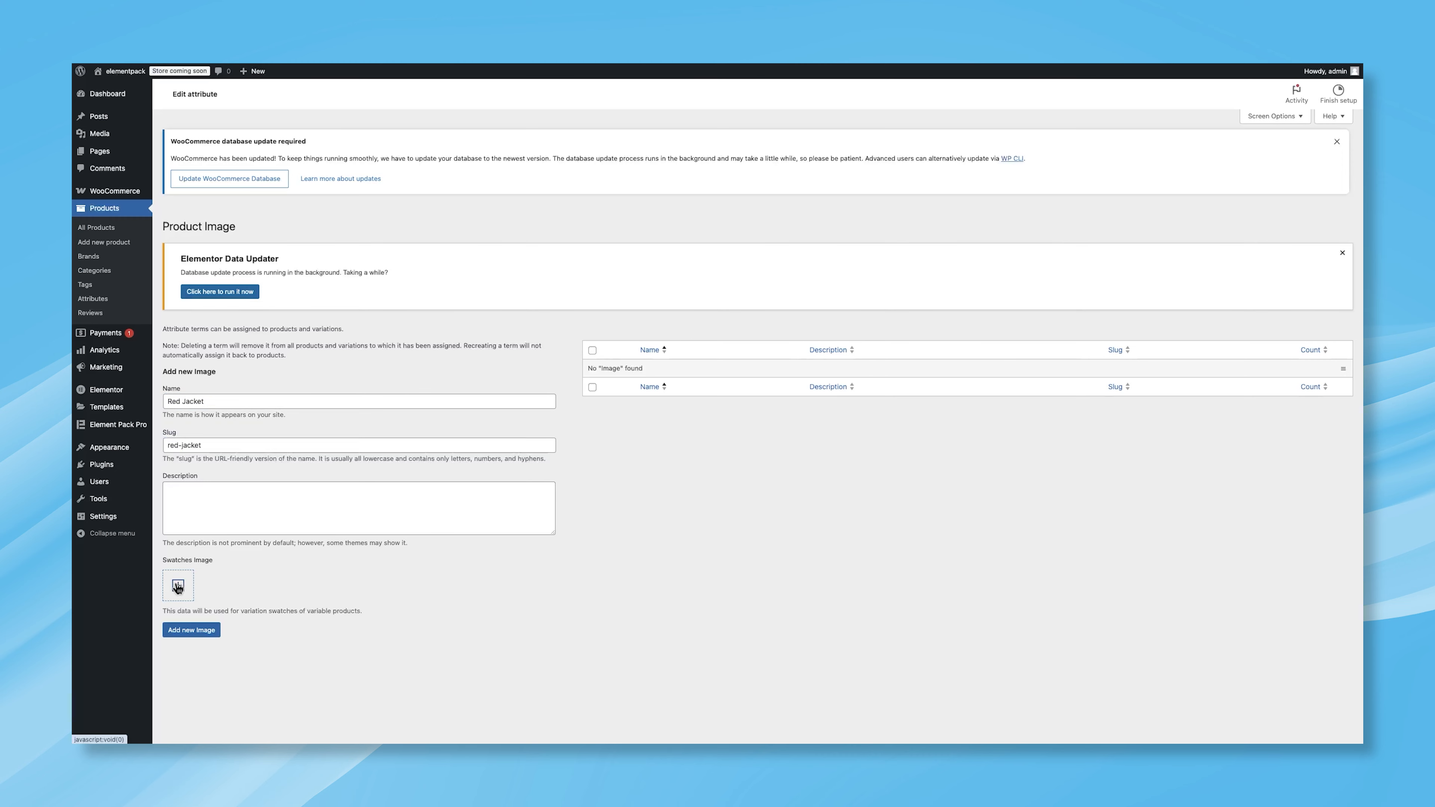
click(244, 213)
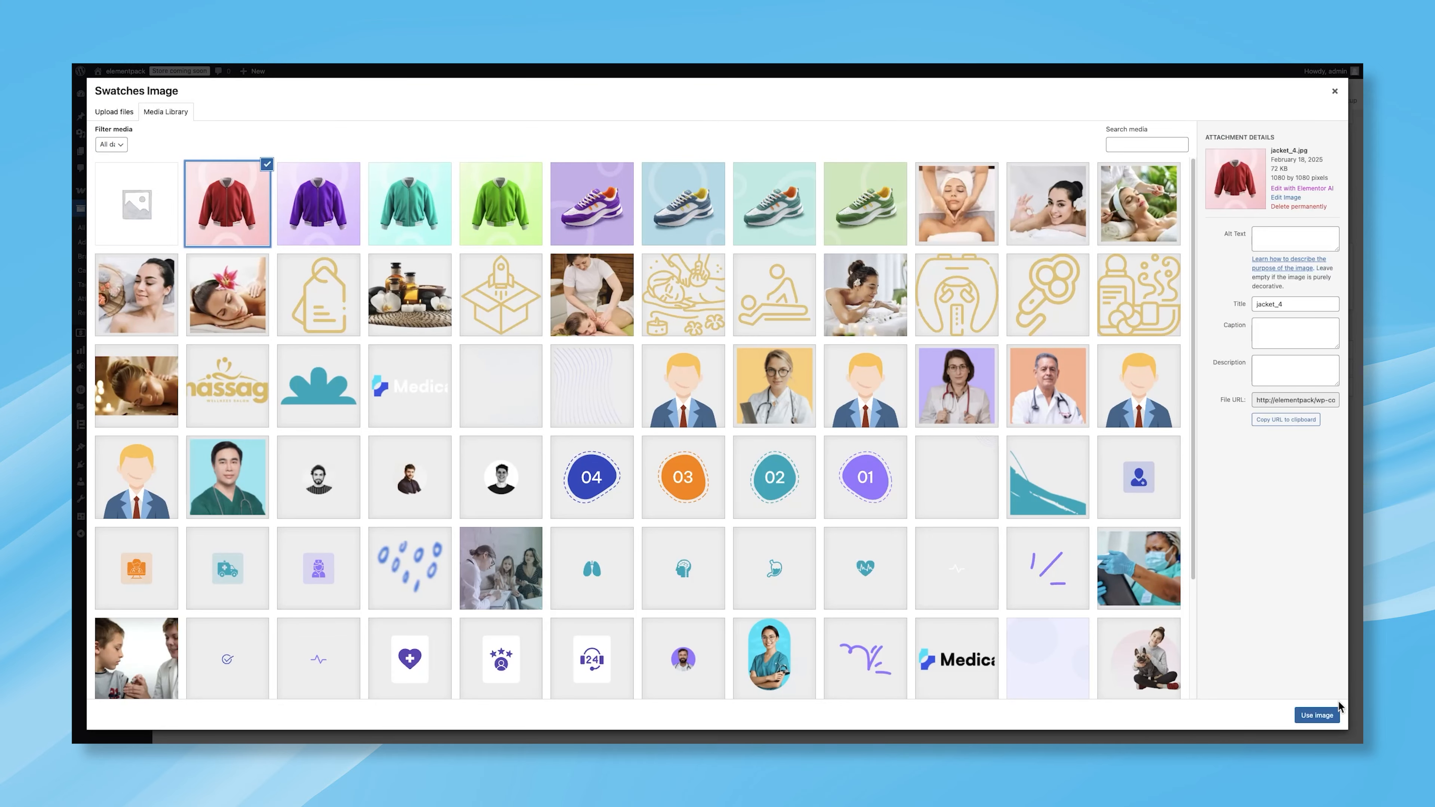
click(1317, 715)
click(191, 630)
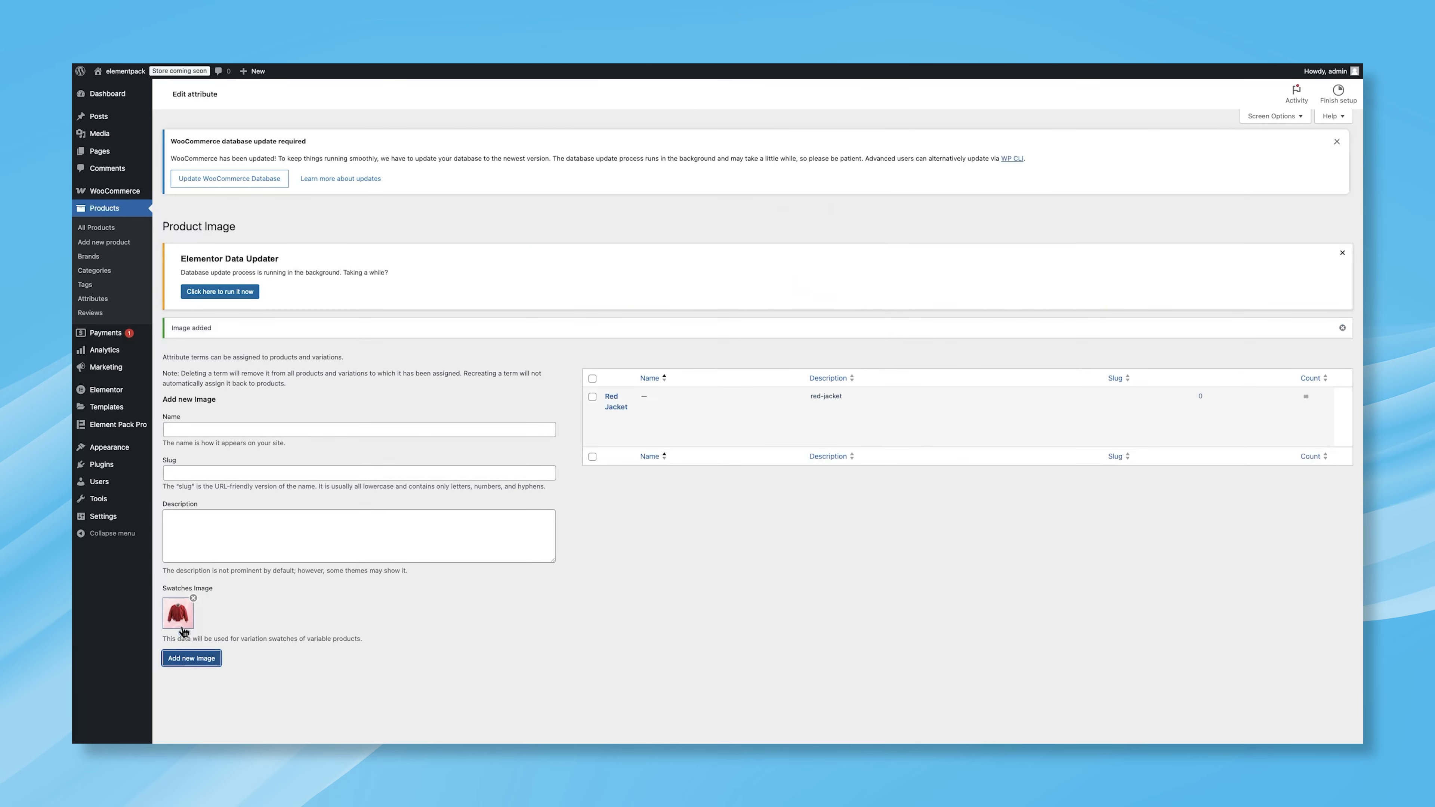
Step: Add a Blue Jacket term with slug blue-jacket and the jacket_2 swatch image
click(219, 430)
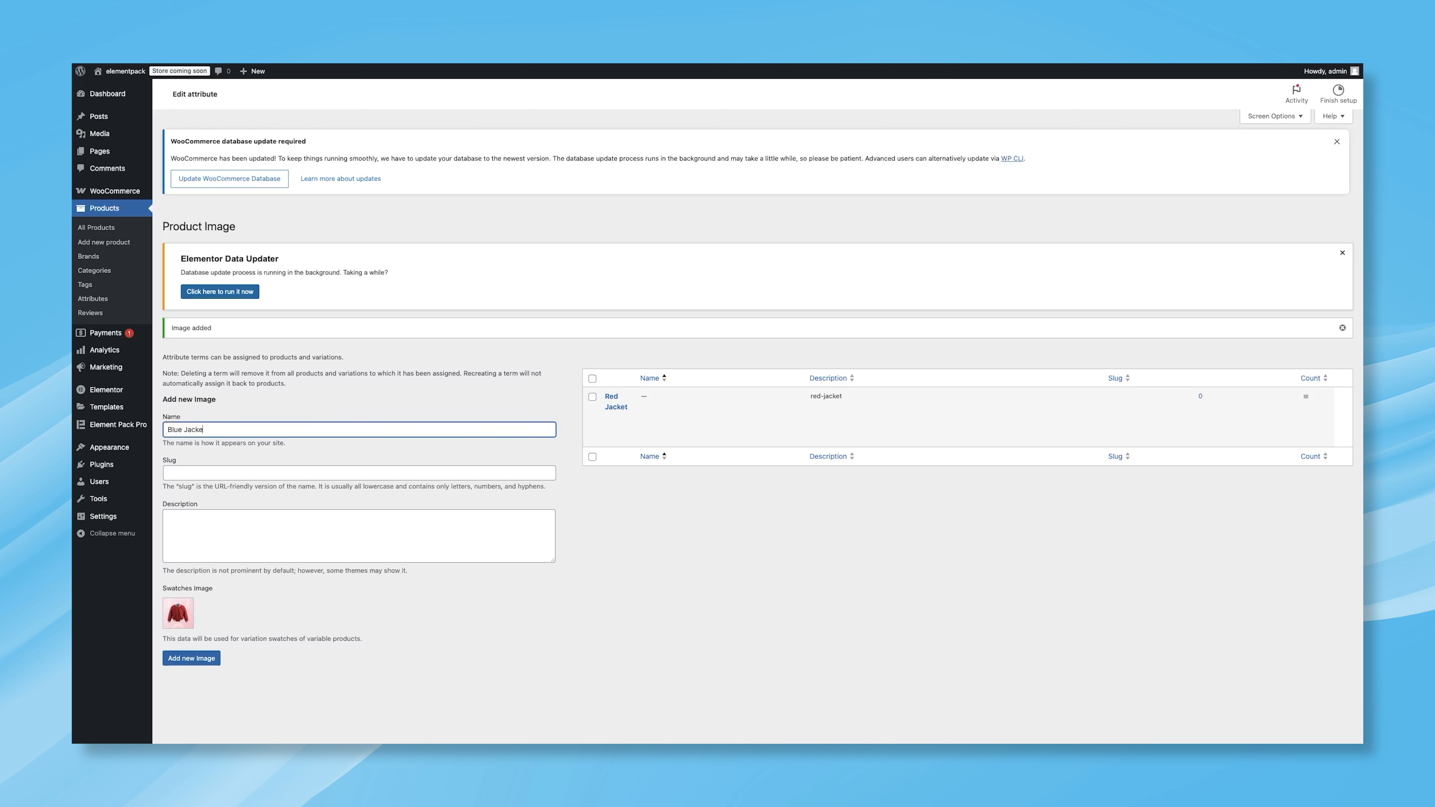
click(199, 467)
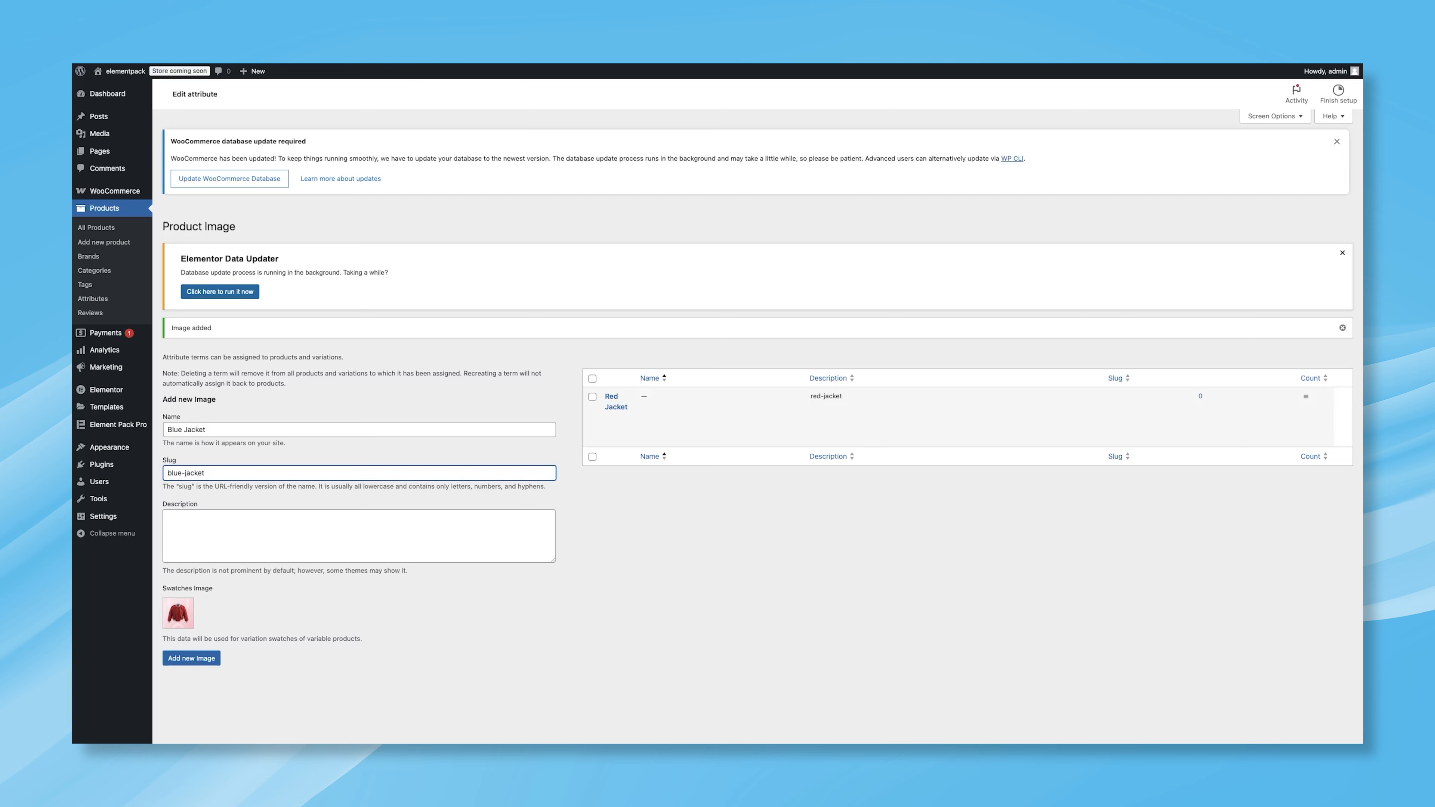
click(193, 613)
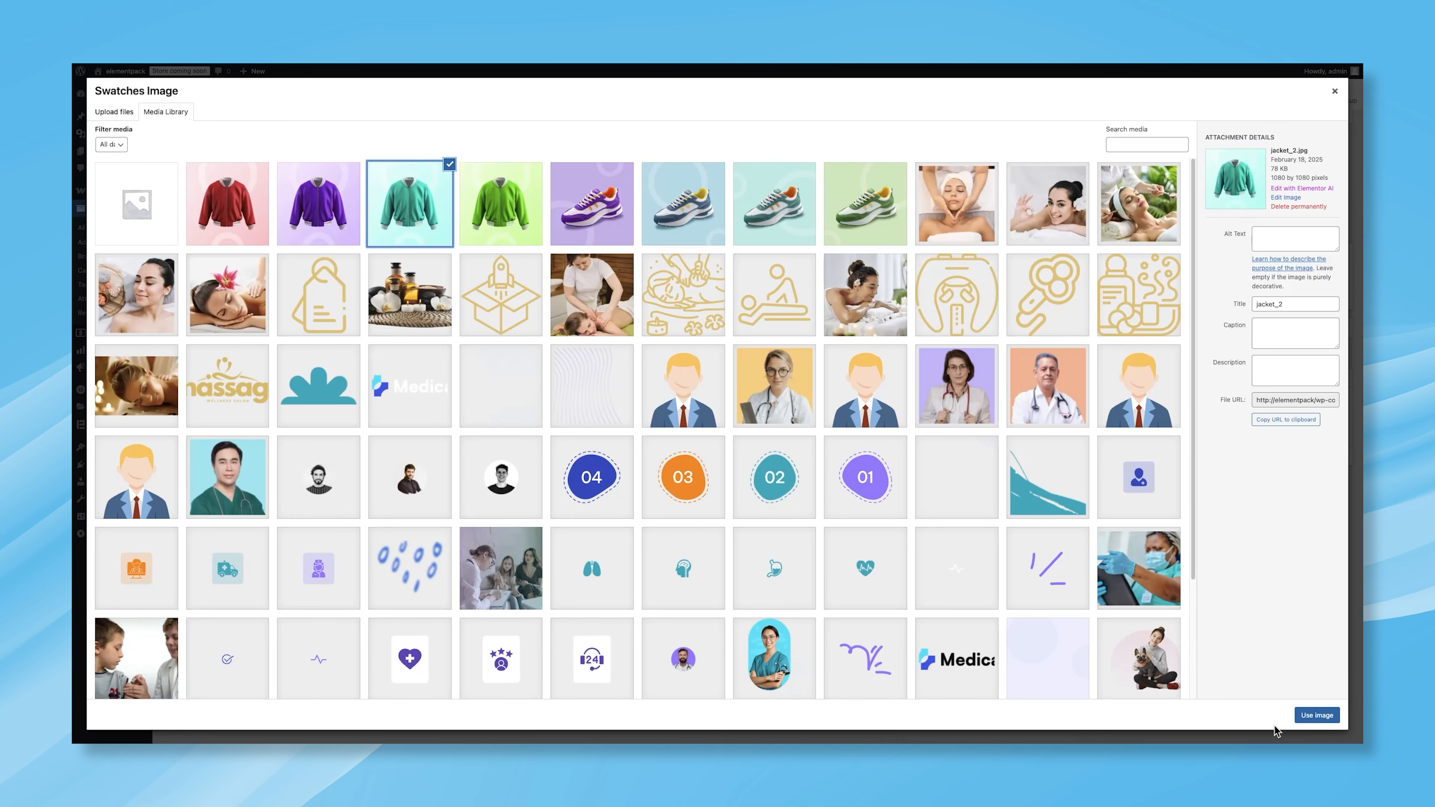
click(1317, 715)
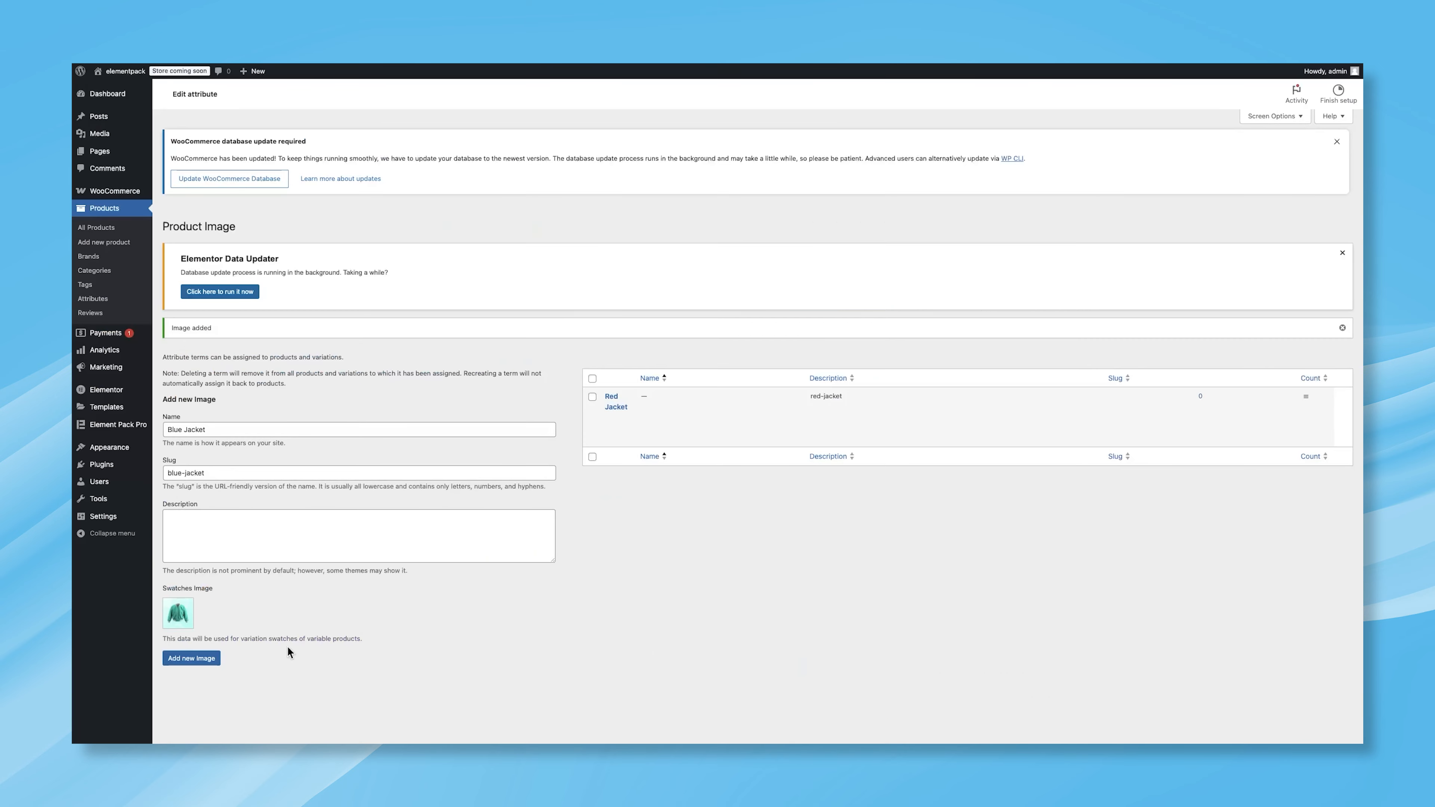
click(214, 658)
Step: Add a Green Jacket term with slug green-jacket and the green jacket swatch image
click(252, 431)
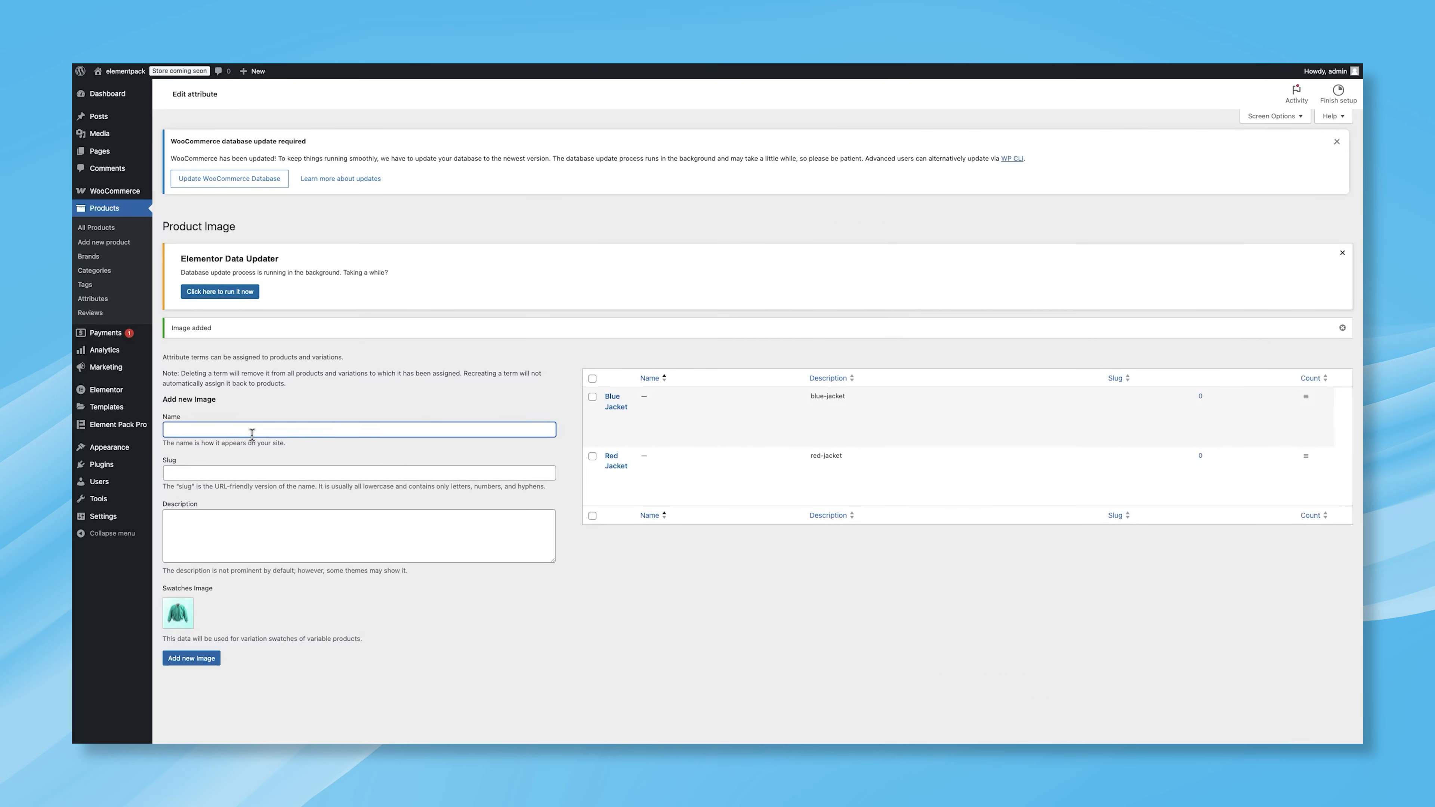
text(Green)
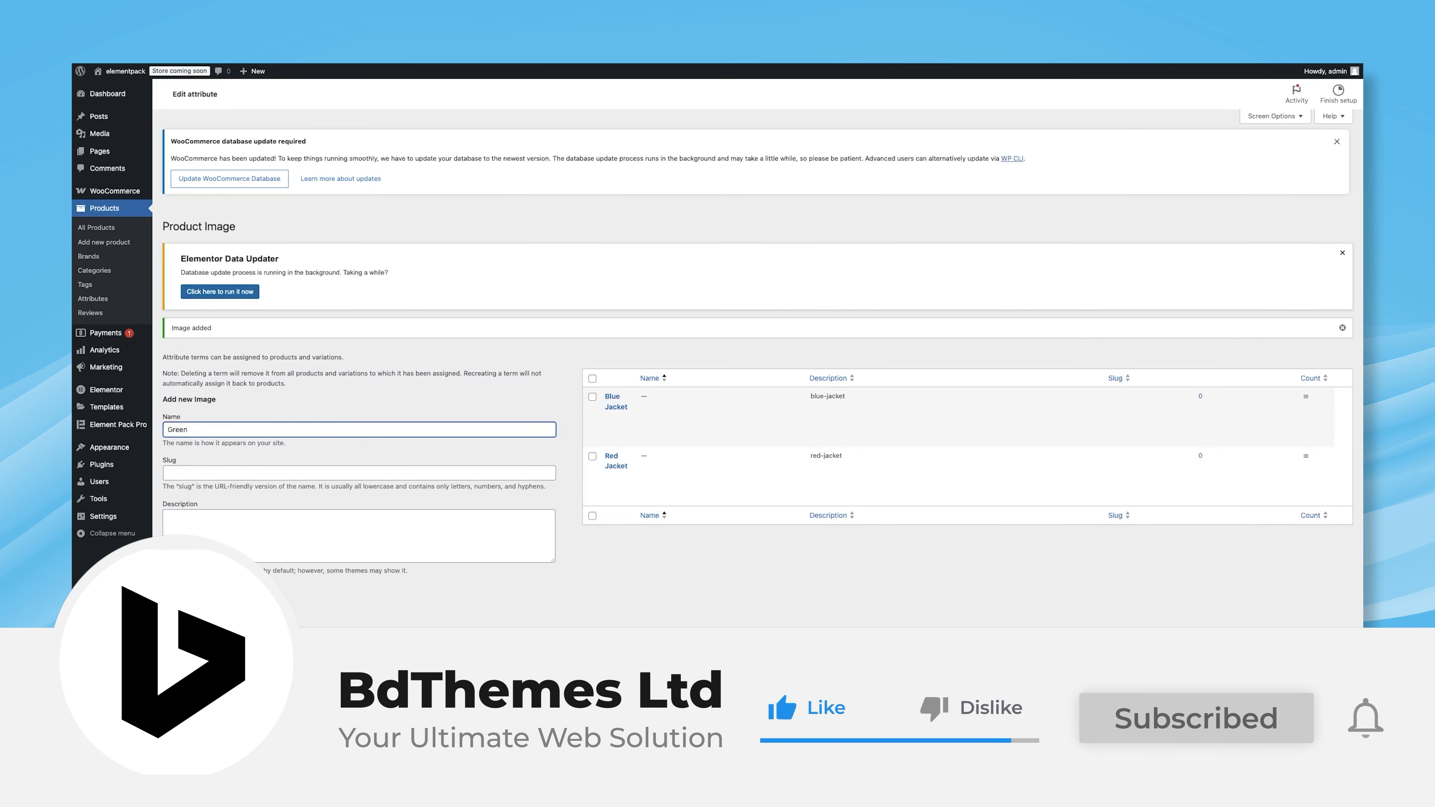
text( Jacket)
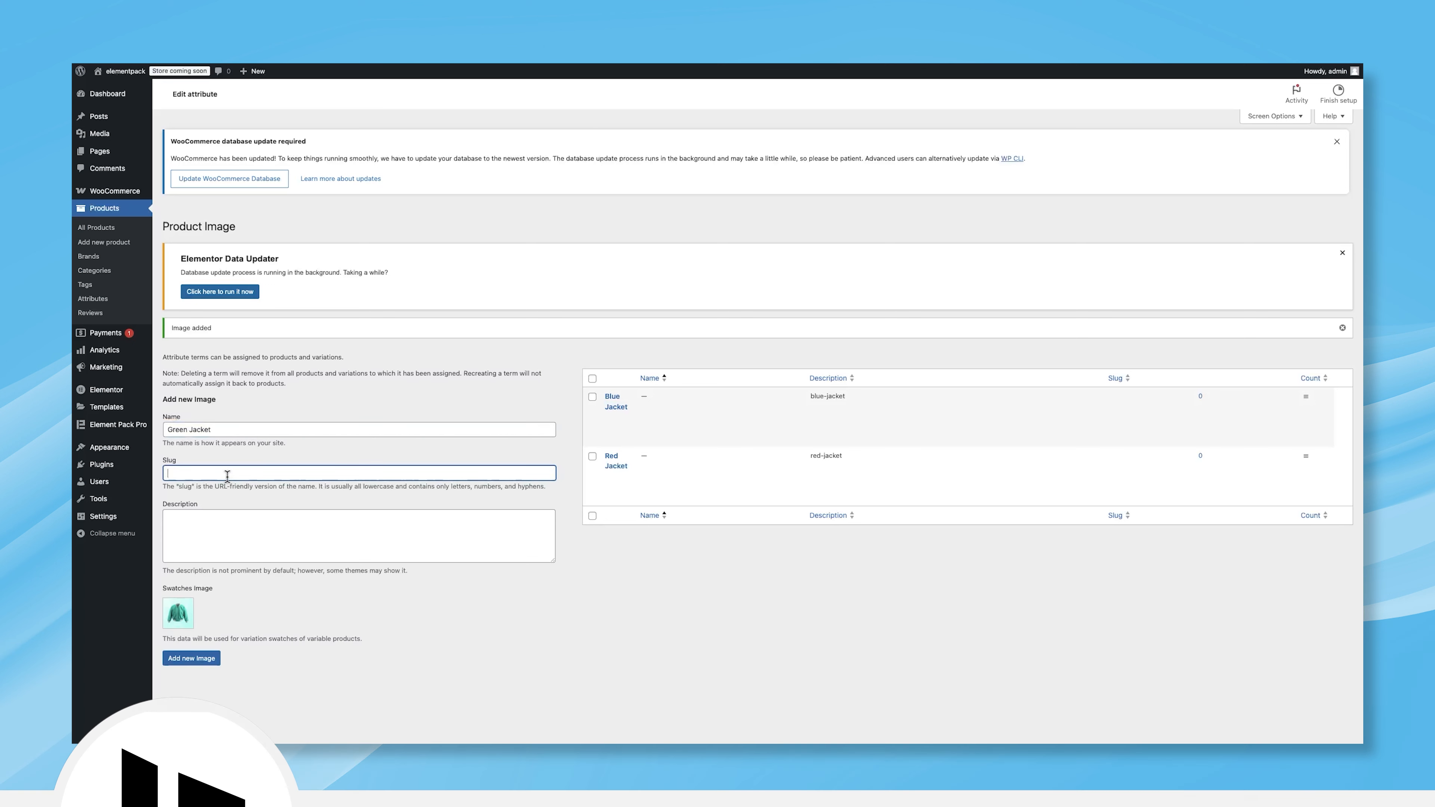
click(227, 474)
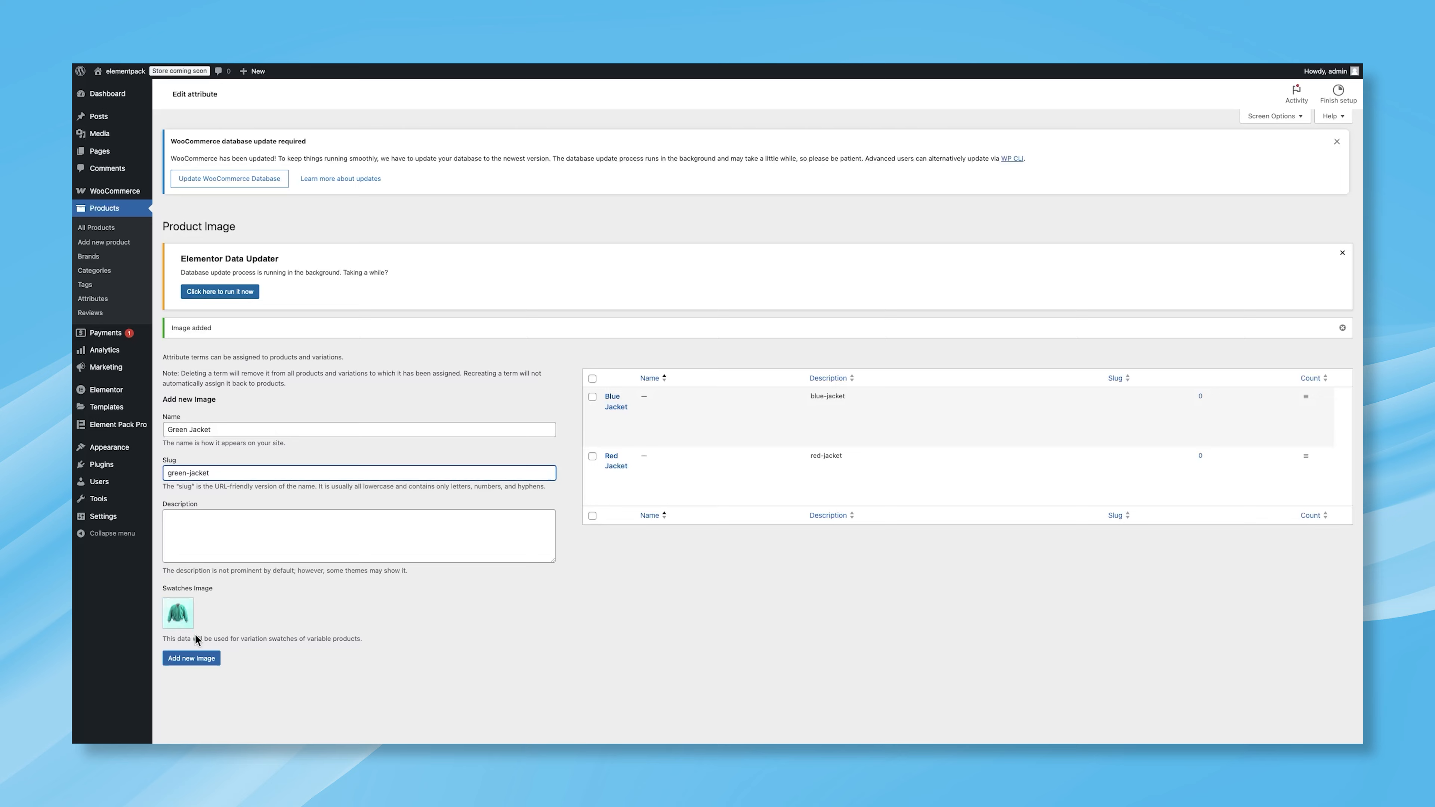
click(181, 621)
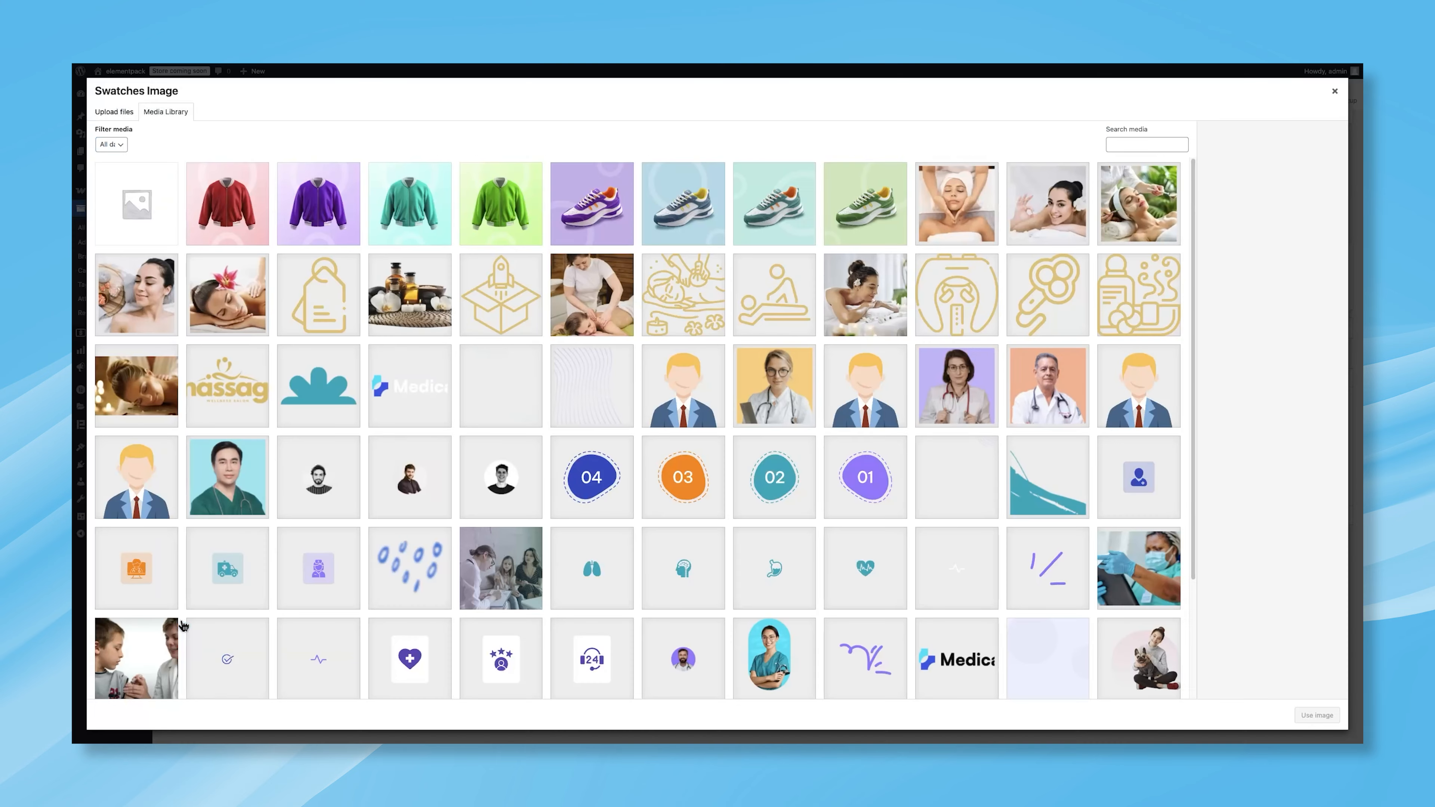
click(513, 207)
click(1334, 720)
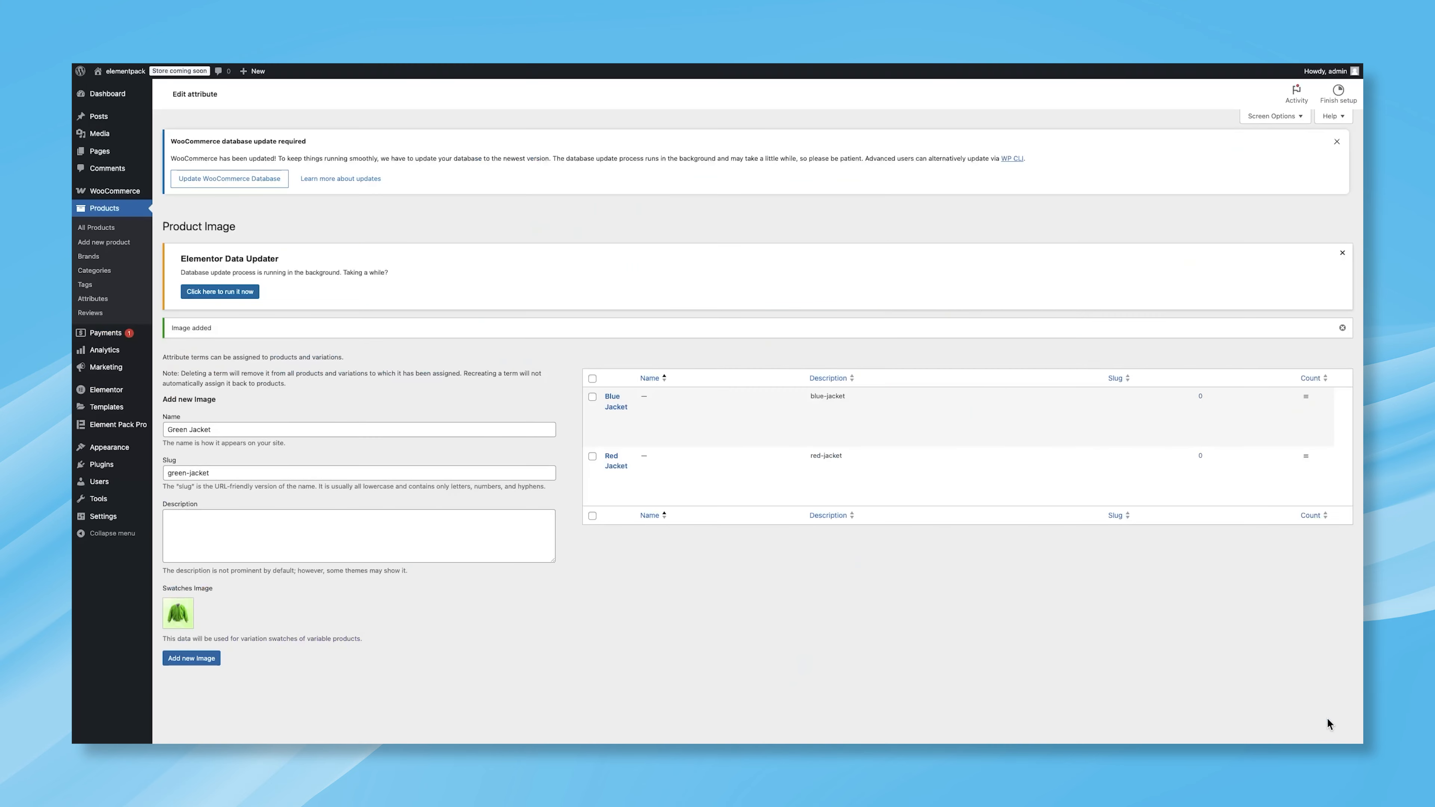
click(187, 658)
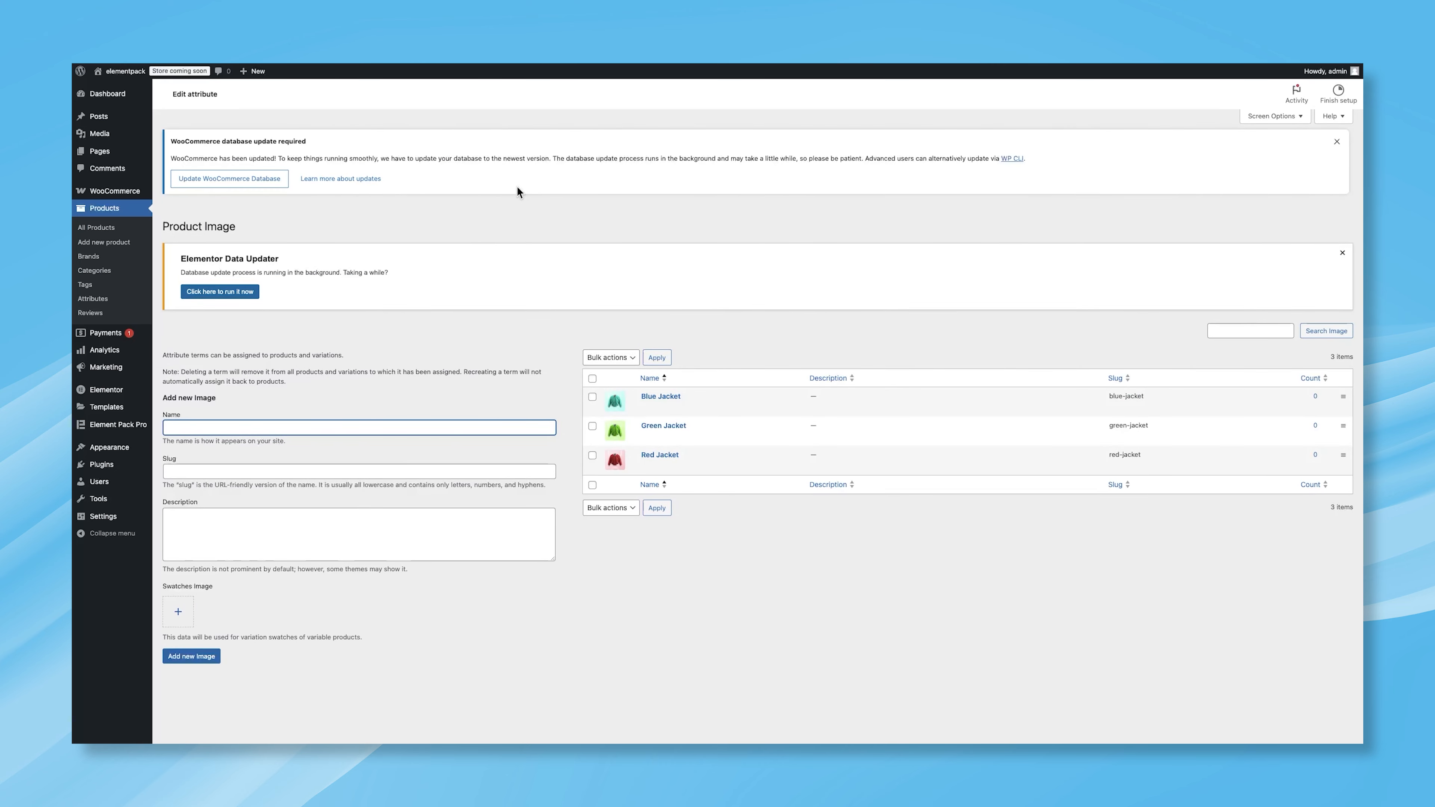
Step: Start a new product titled Winter Jacket For Woman
click(108, 96)
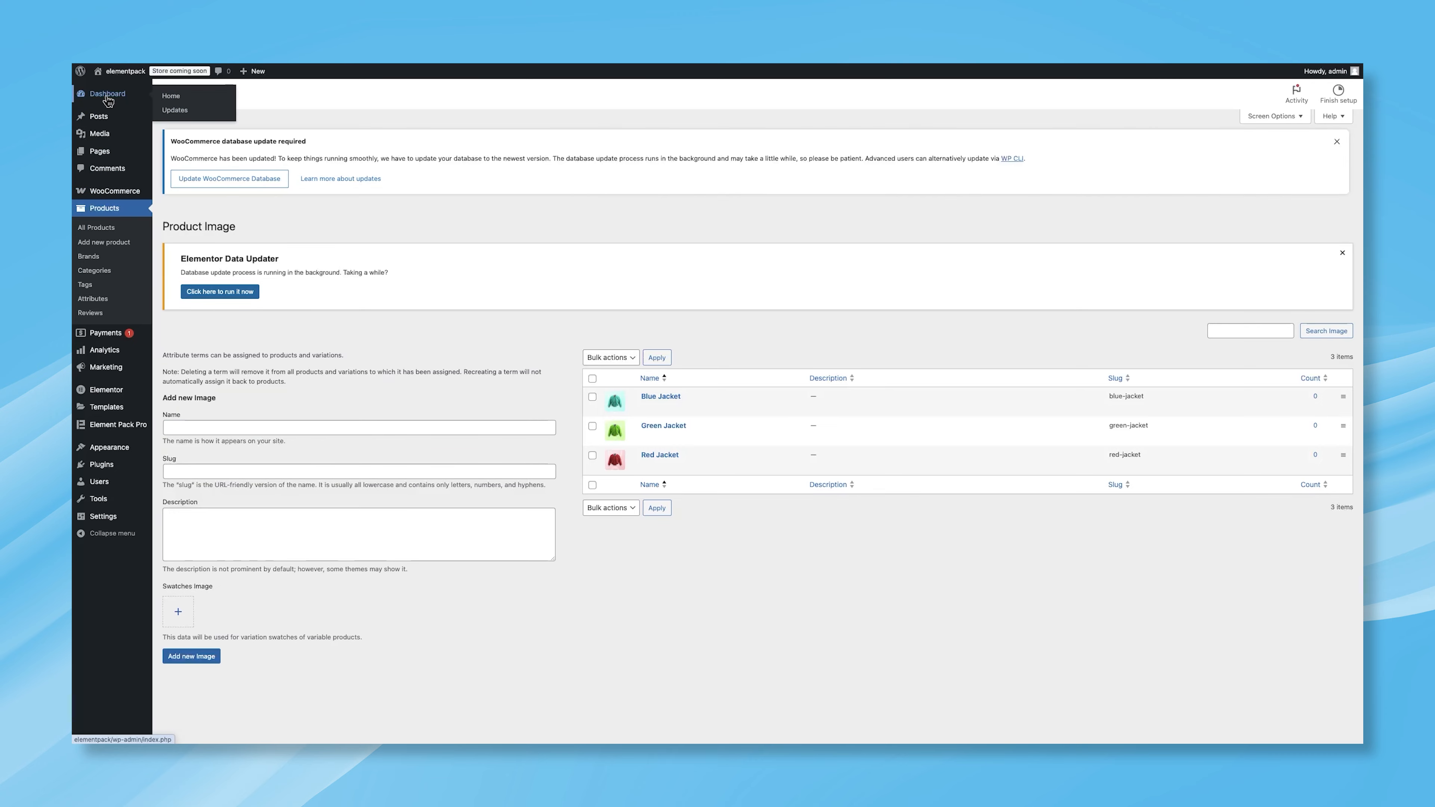
mouse_move(120, 247)
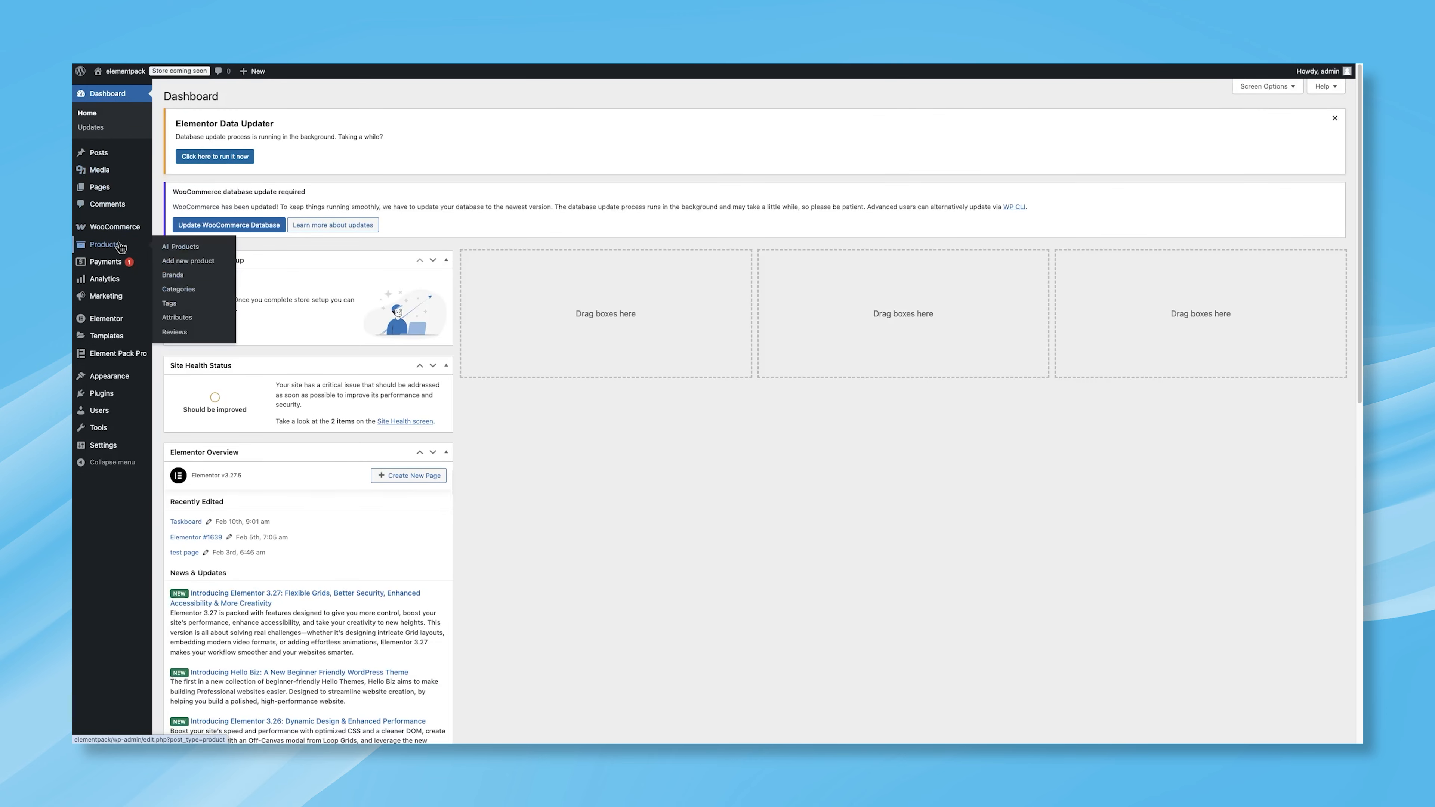
click(190, 263)
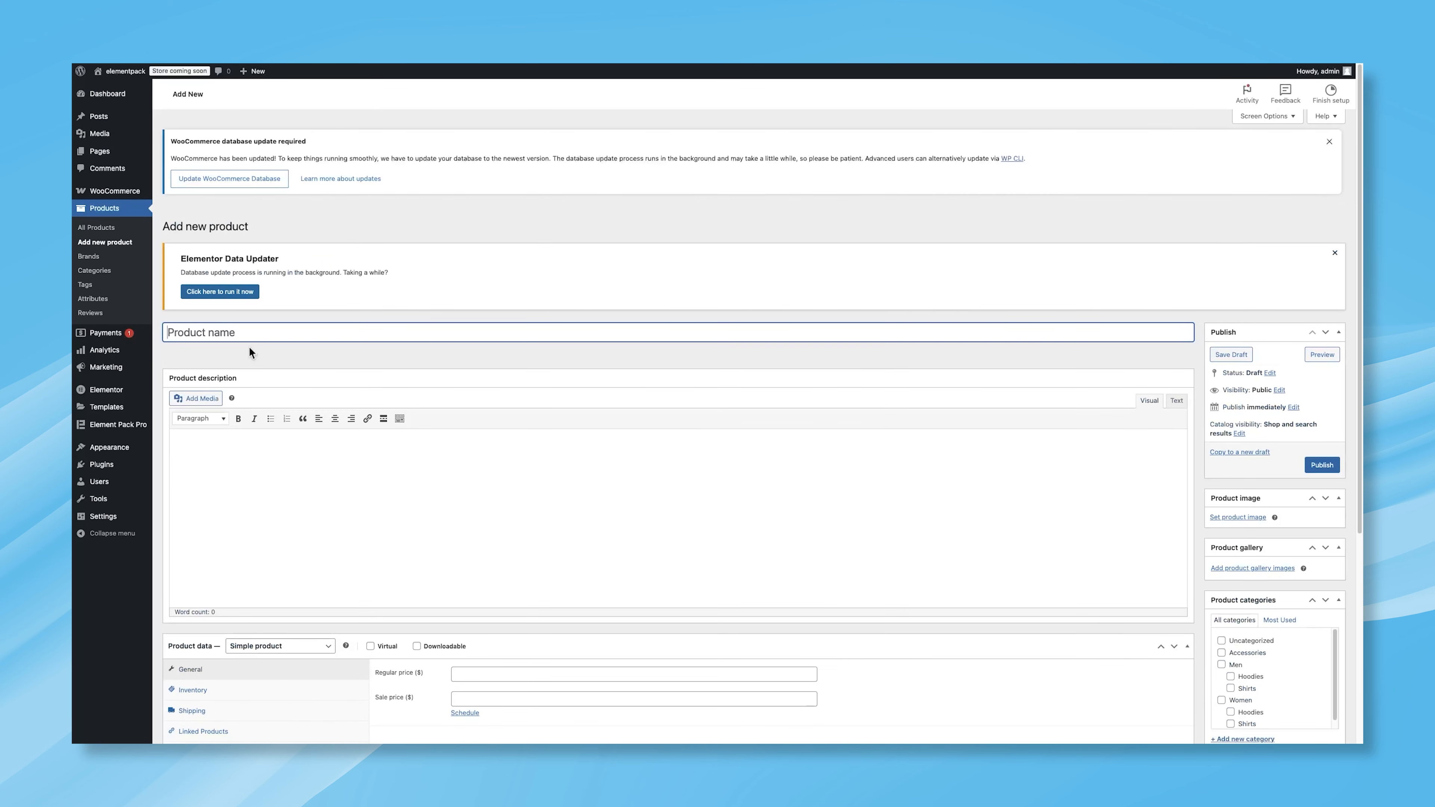
text(Winter Jacket For Woman)
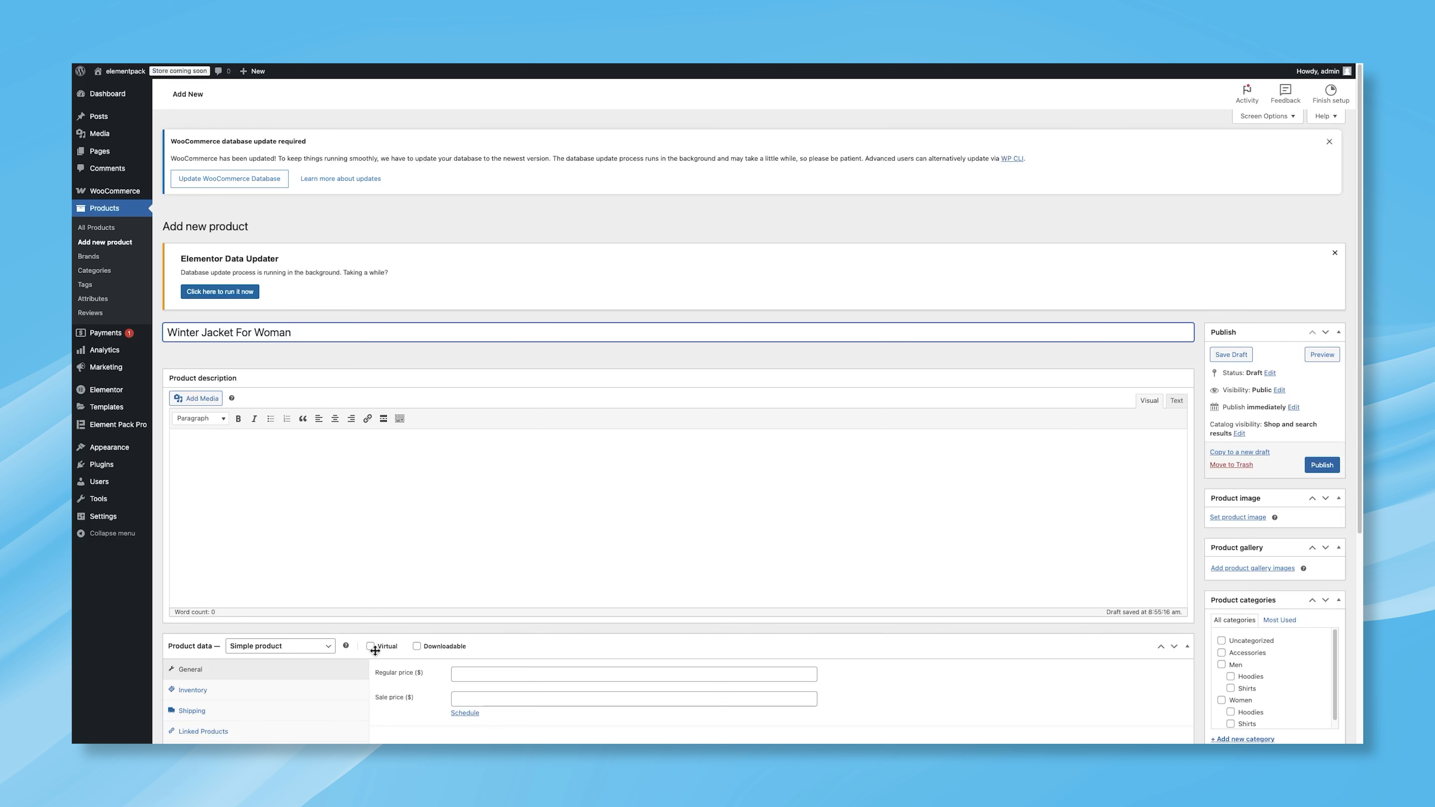
Step: Paste the prepared text into the product description and the product short description
click(395, 488)
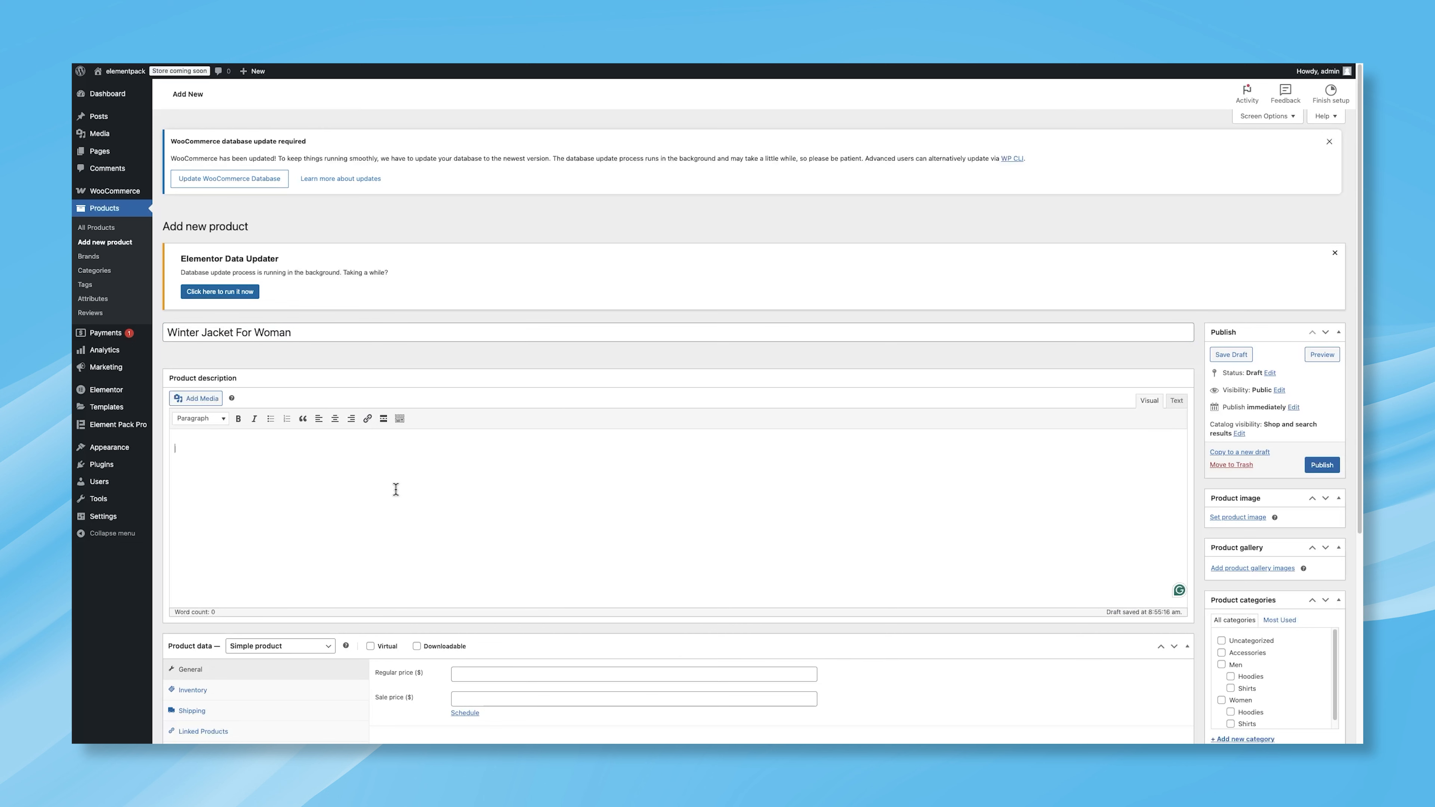
text(With a front zipper for easy wear and handy front pockets for practicality, this jacket effortlessly combines style and function. The sleeves and top pocket panel showcase denim with distressed edges, adding a bold, modern touch. Ideal for layering over any outfit, this bomber jacket is a versatile essential for your wardrobe!)
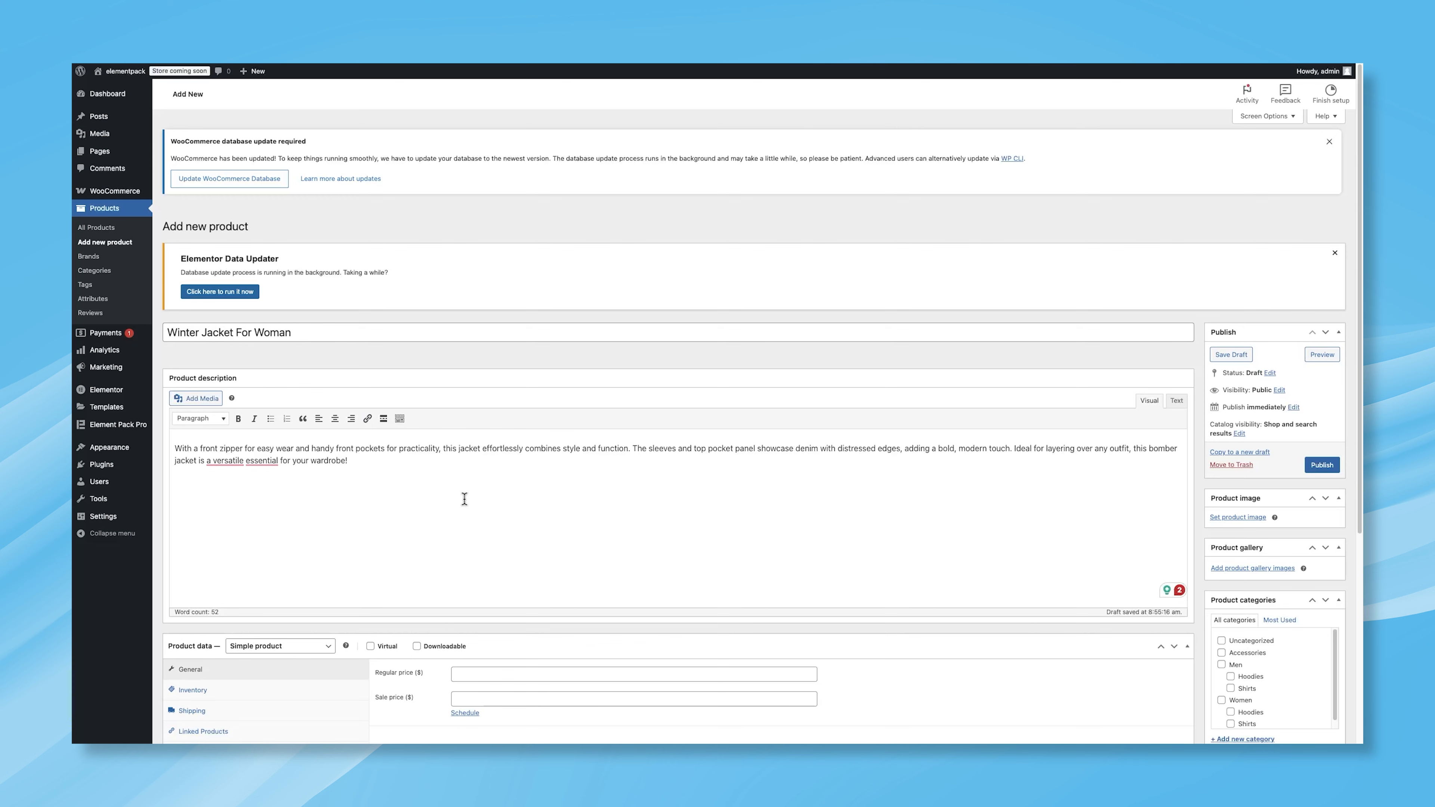
scroll(466, 498, down, 4)
click(548, 664)
text(Introducing our cut-and-sew bomber jacket, a perfect blend of knit and denim fabrics that brings a fresh, stylish twist to a classic design.)
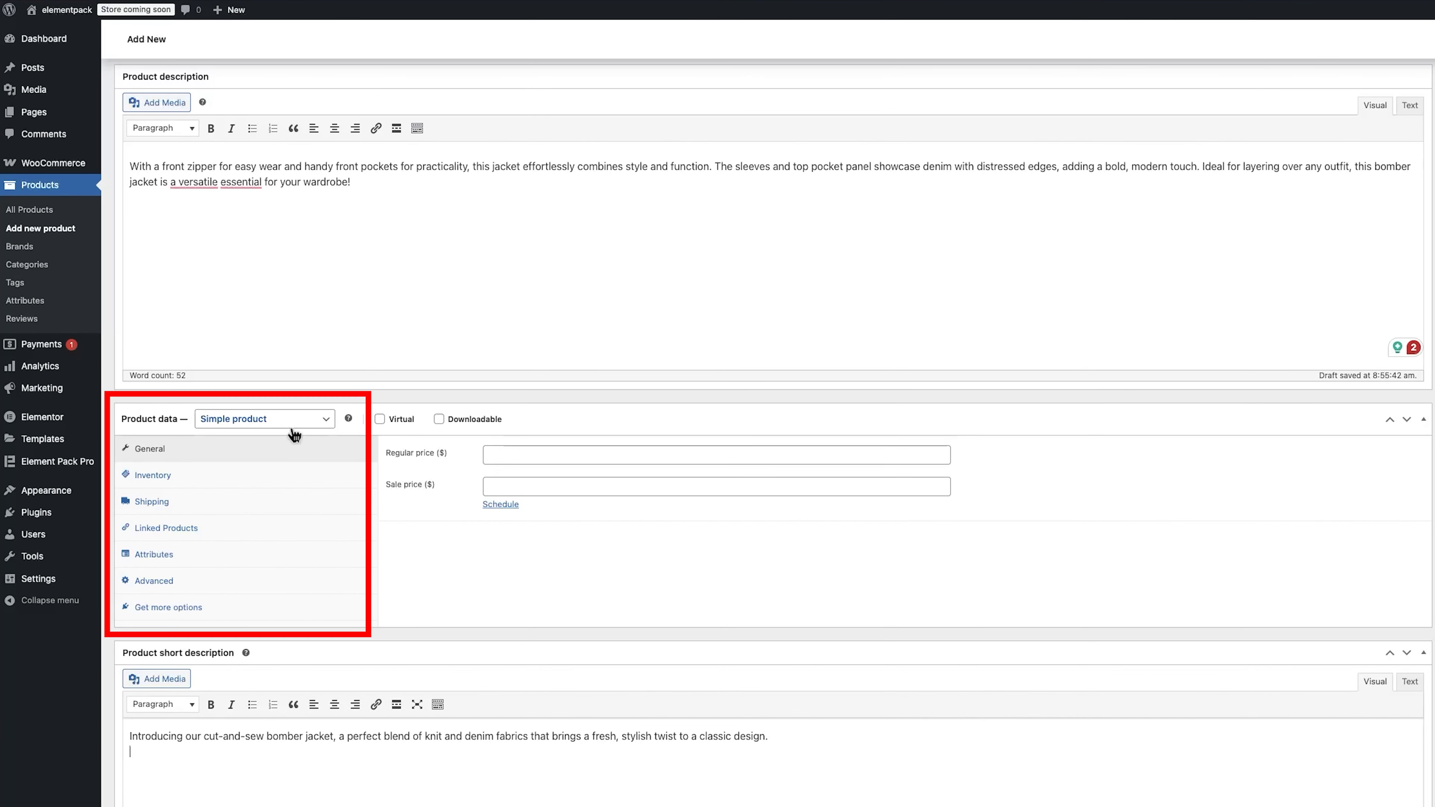
Step: Make it a Variable product and add the Image attribute with all its values, then save the attributes
click(294, 425)
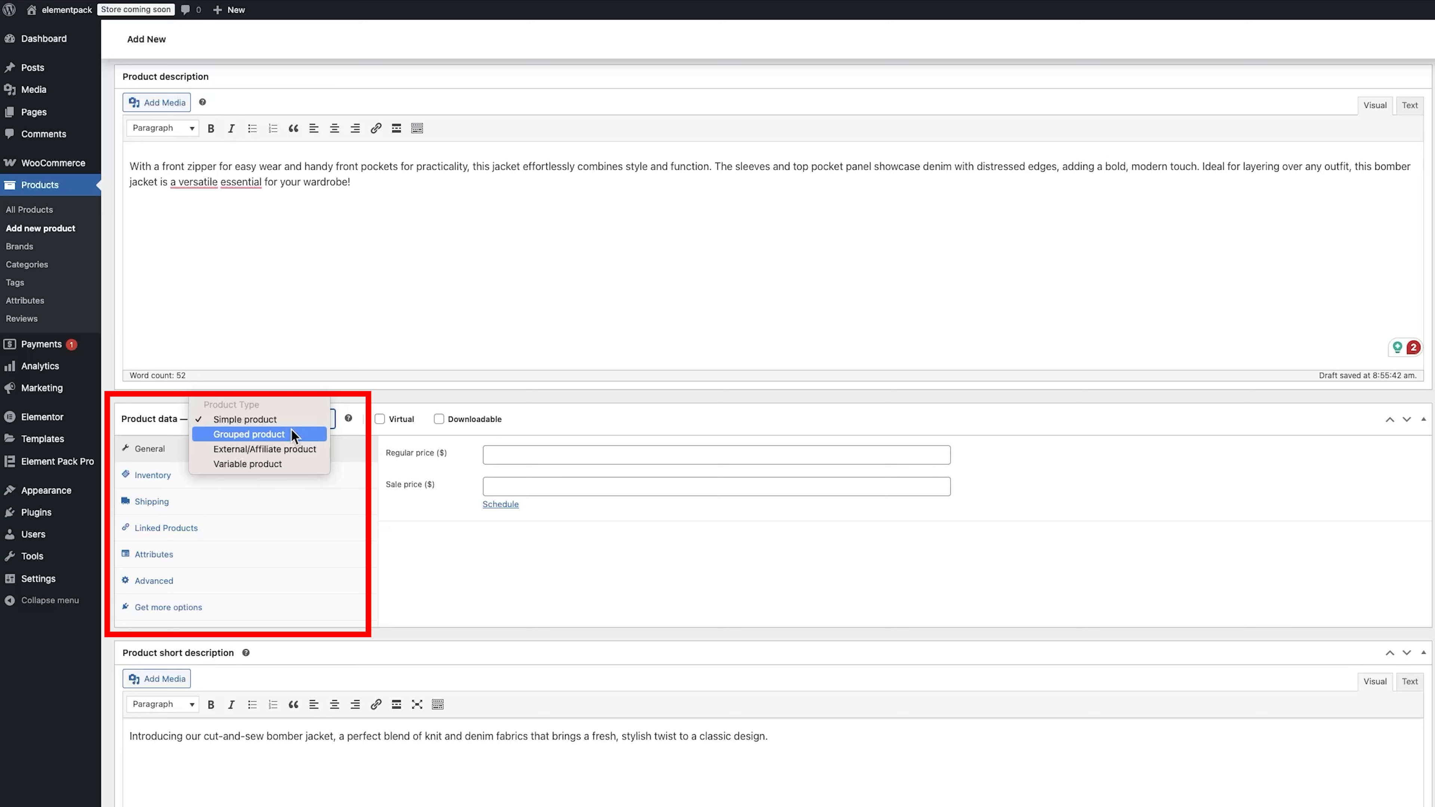
click(281, 463)
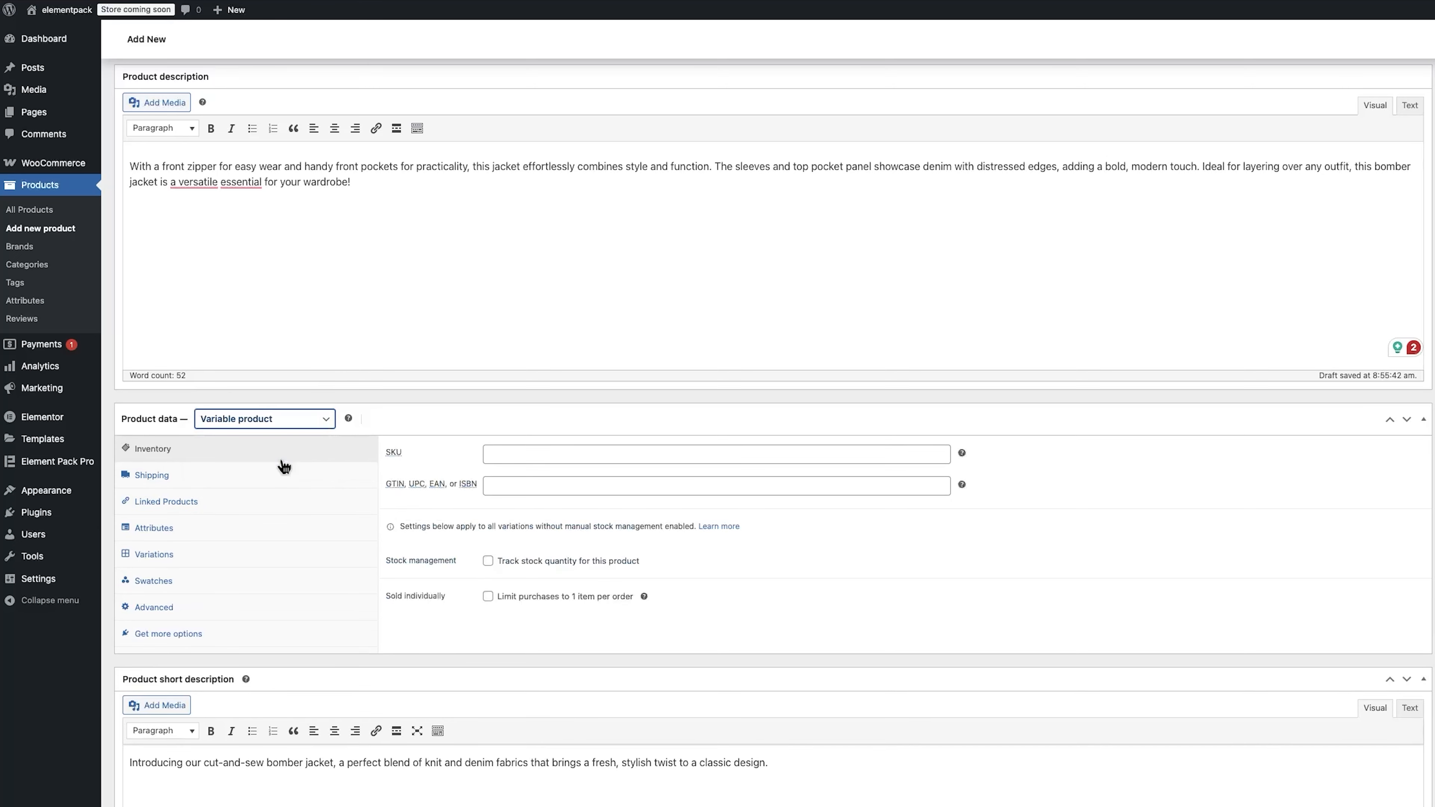
click(248, 531)
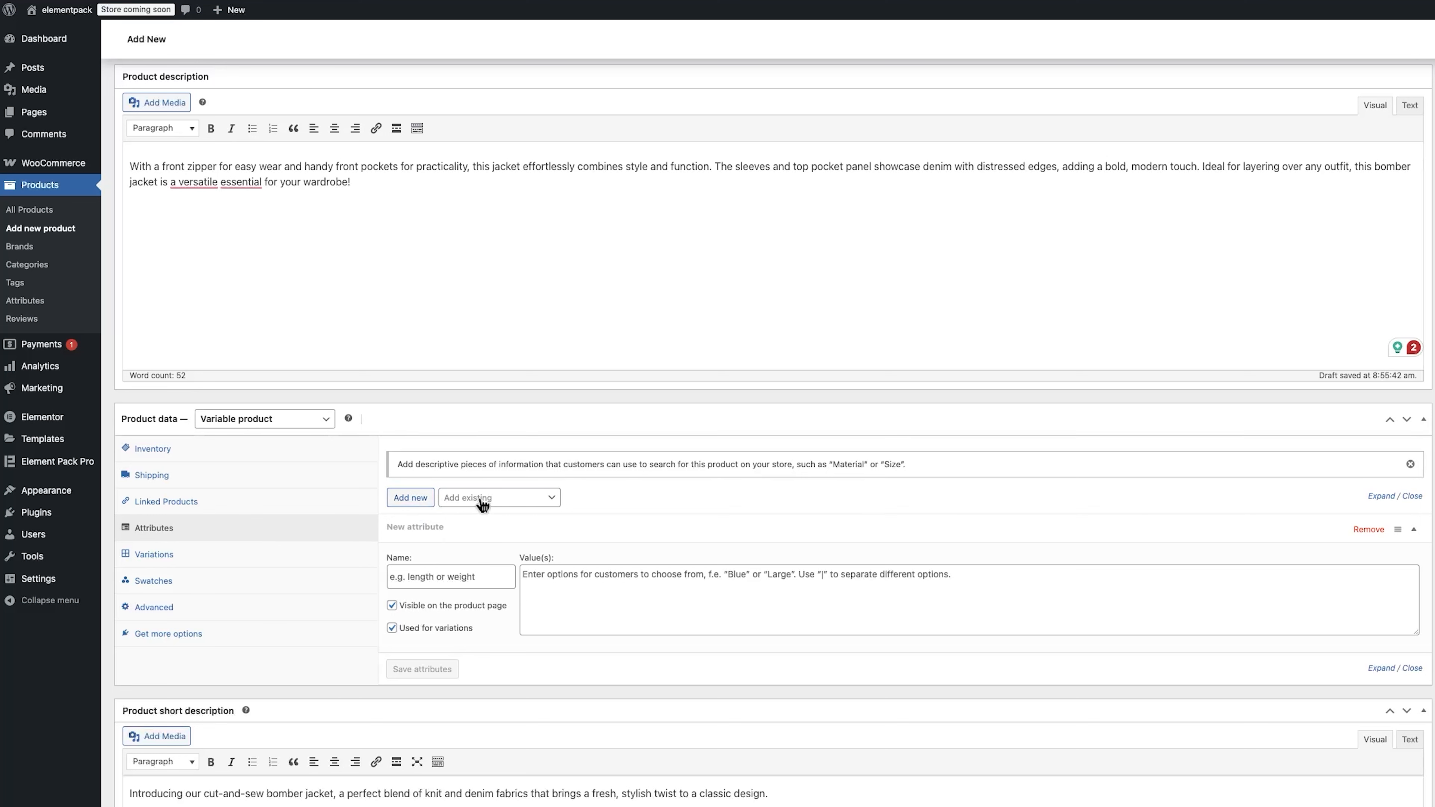
click(526, 499)
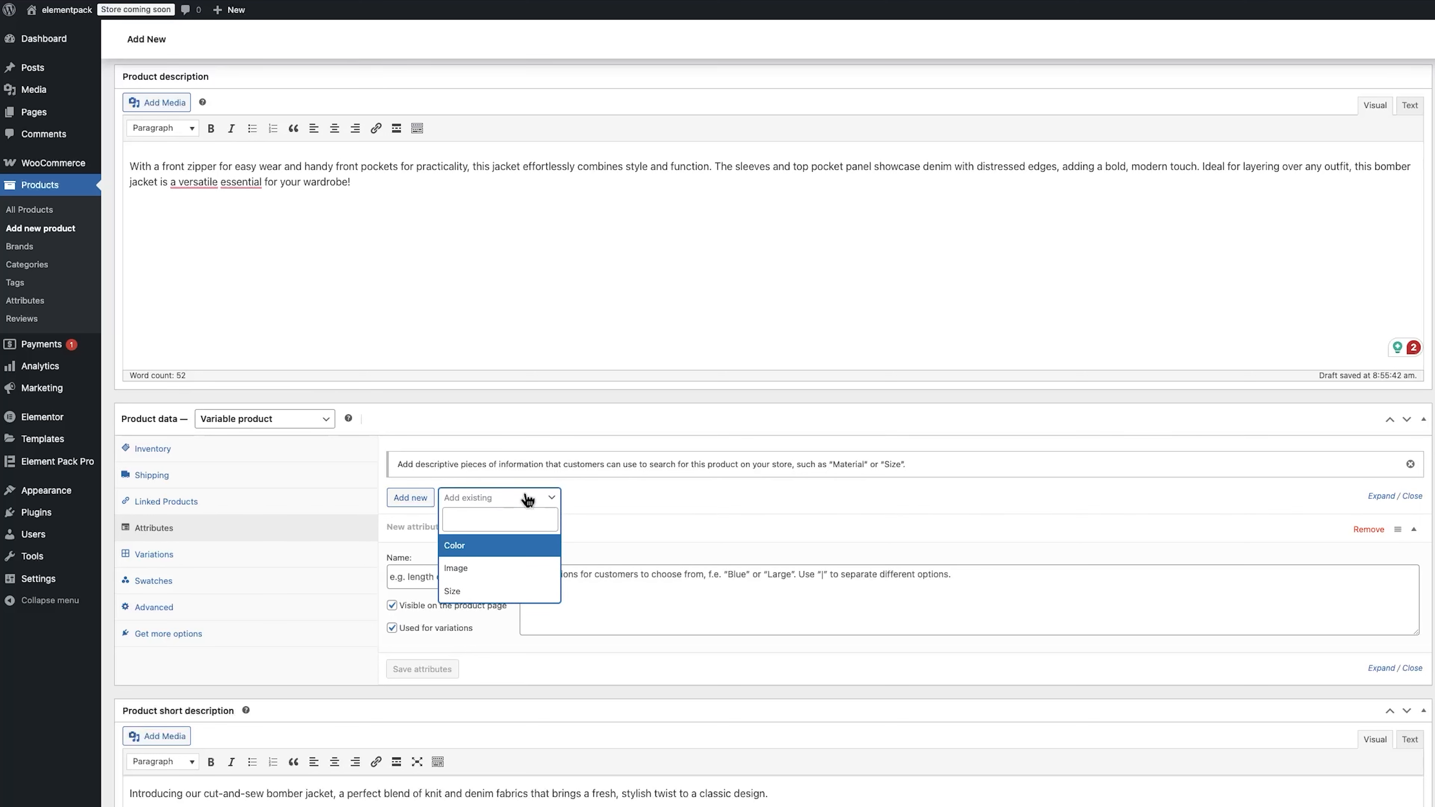
click(488, 569)
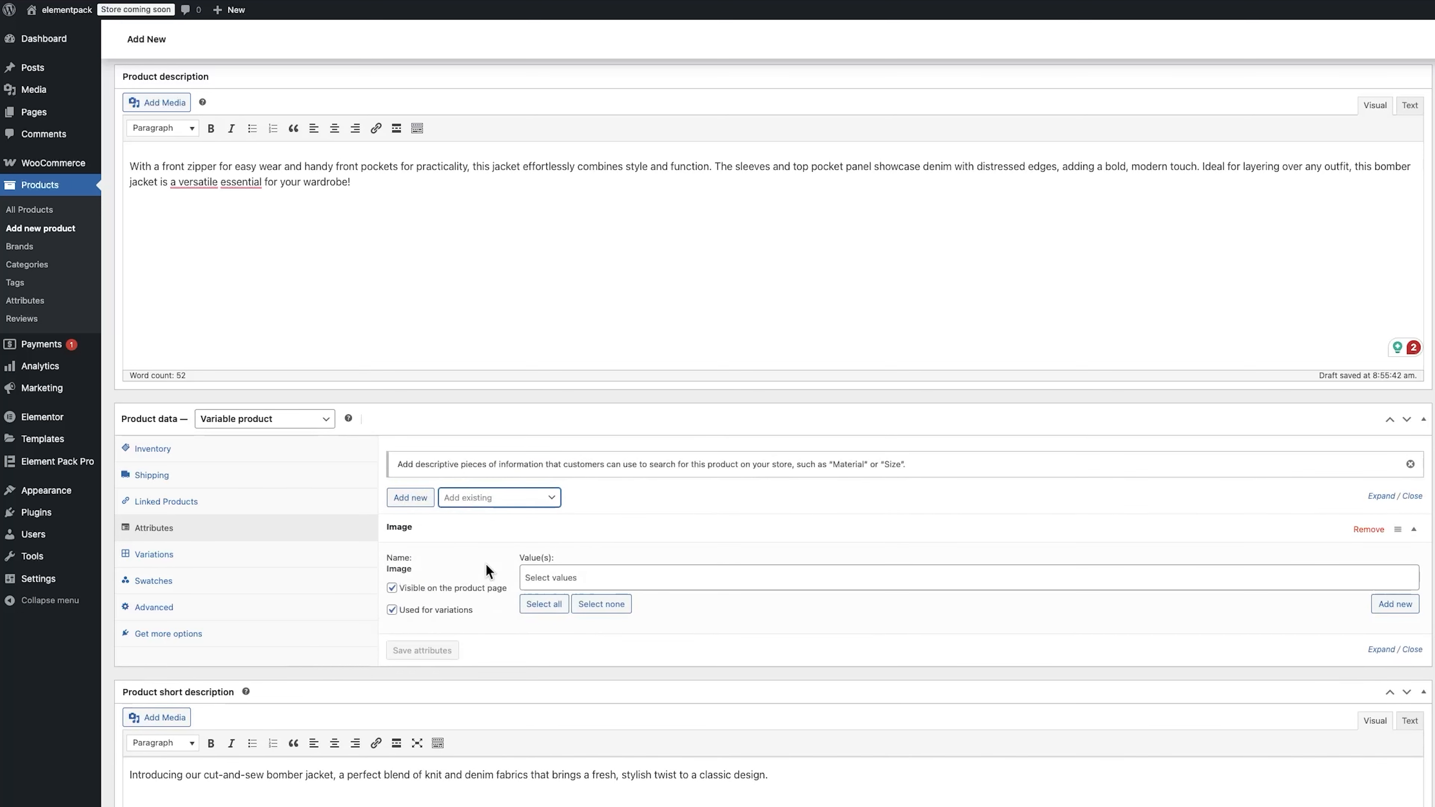
click(557, 608)
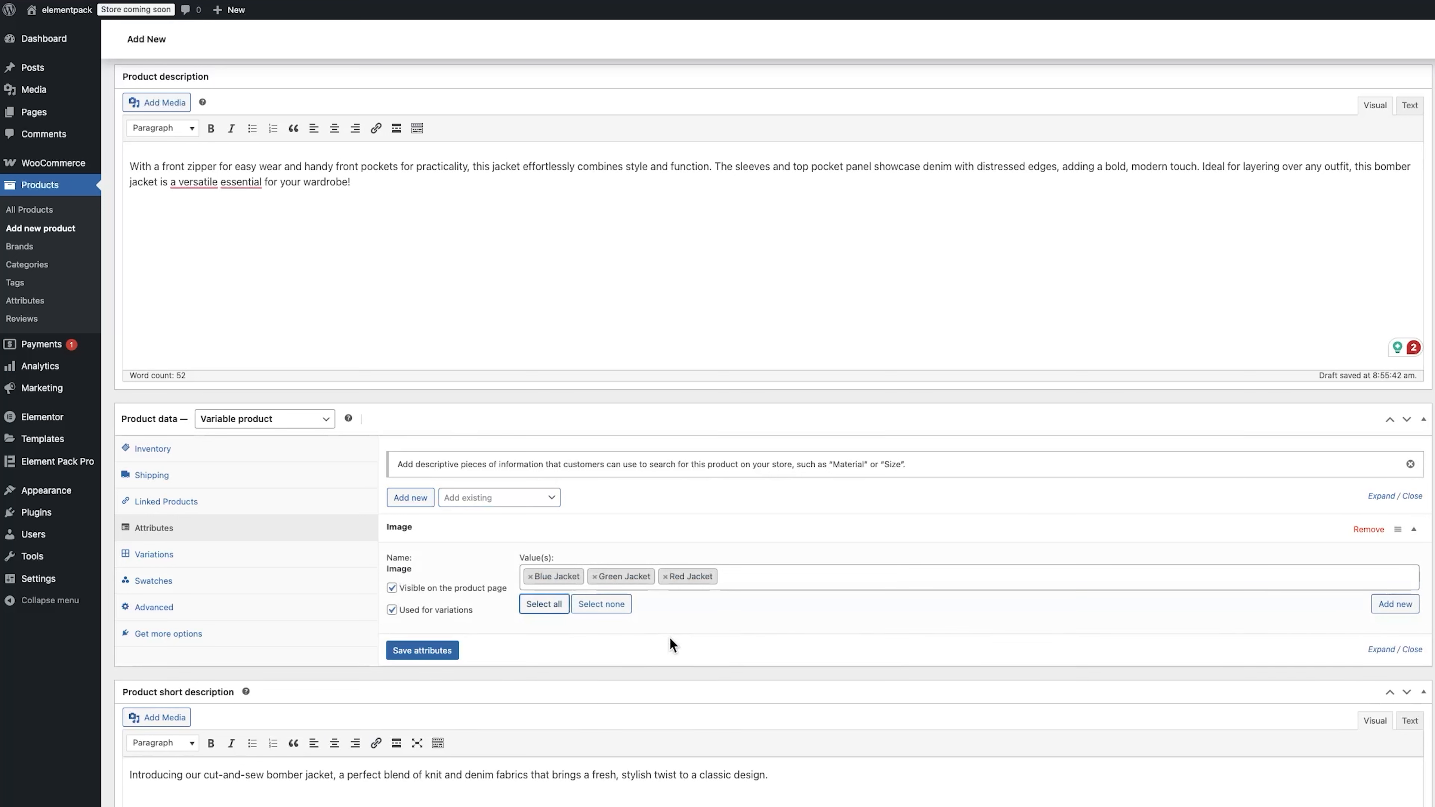
click(443, 652)
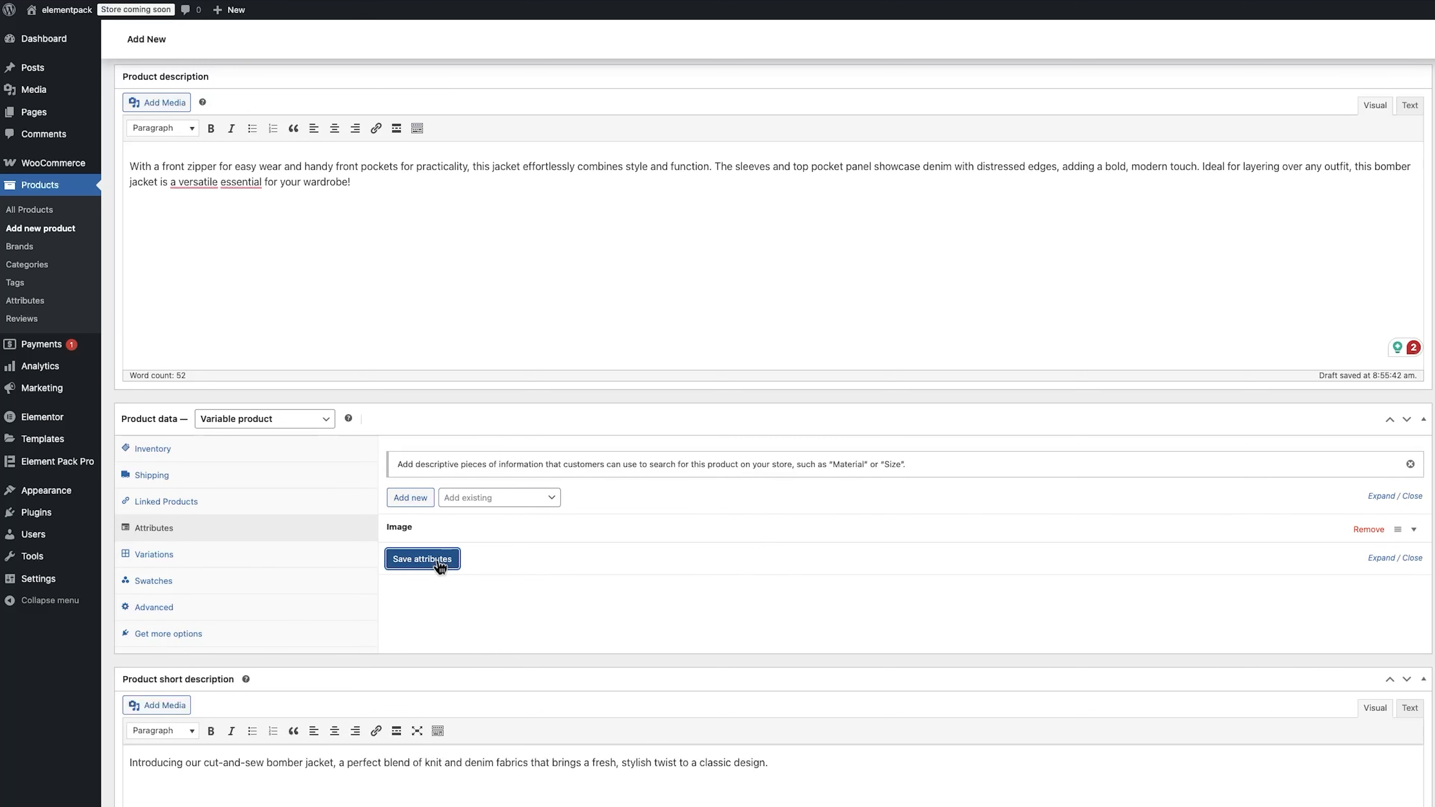
Step: Add the Size attribute with all its values and save the attributes
click(458, 498)
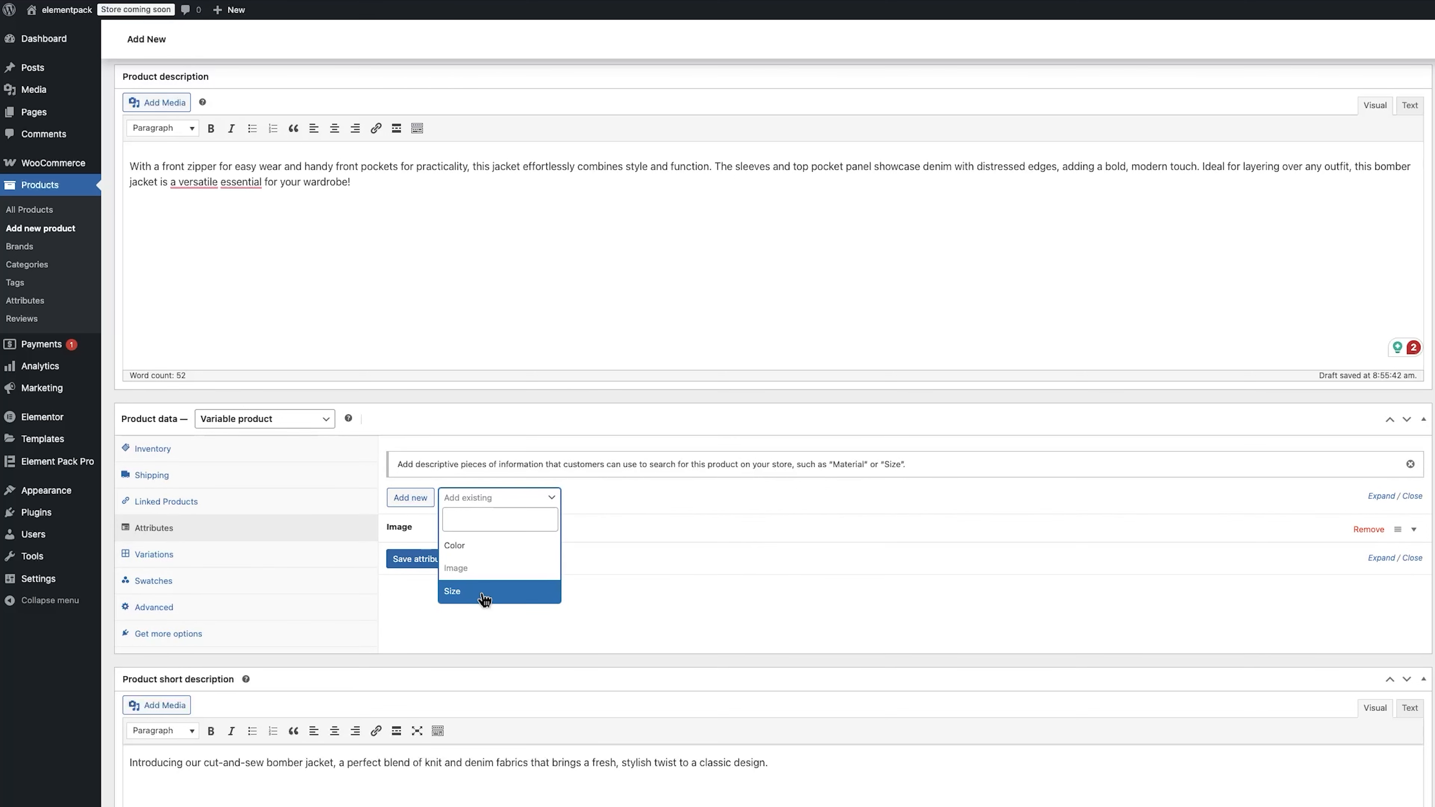
click(485, 595)
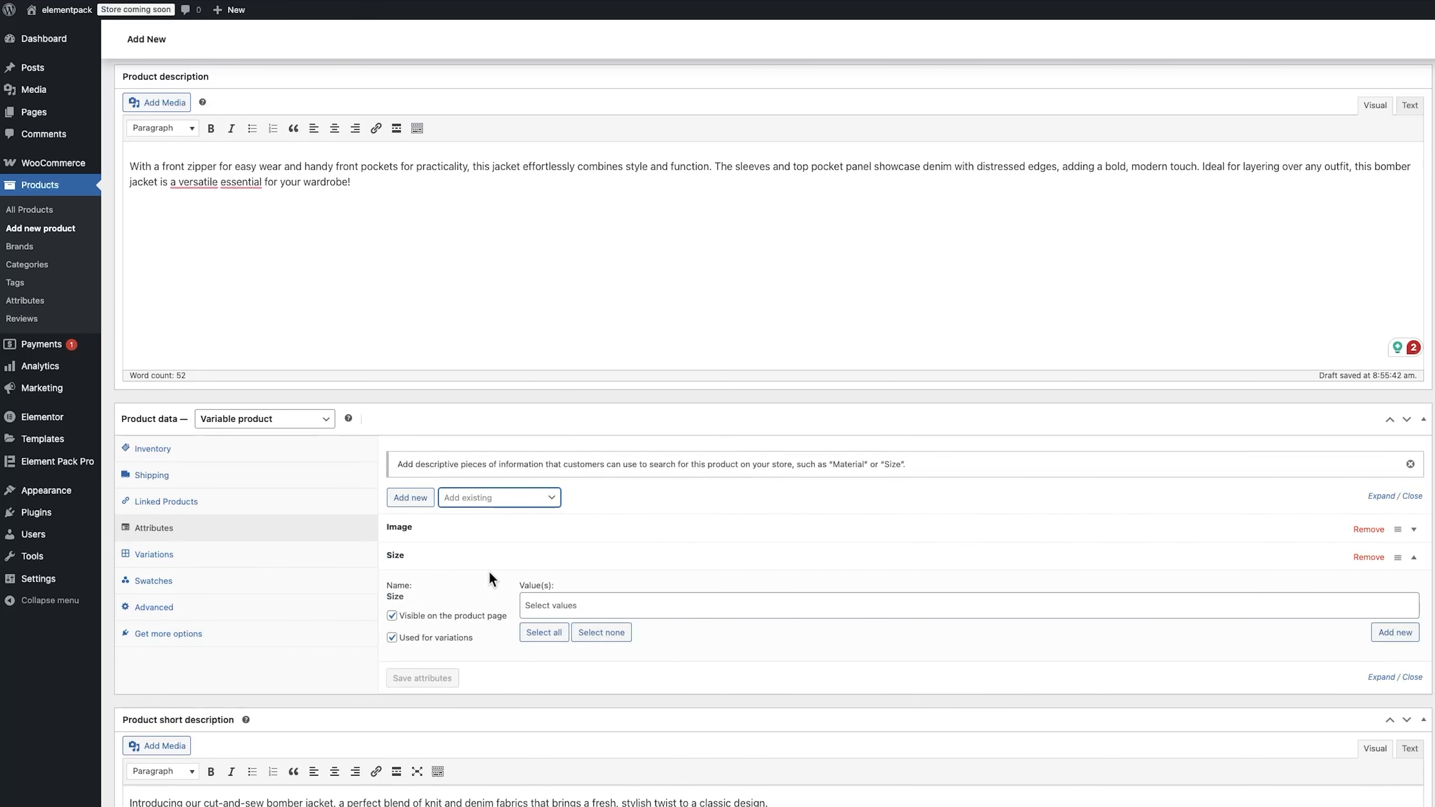
click(544, 633)
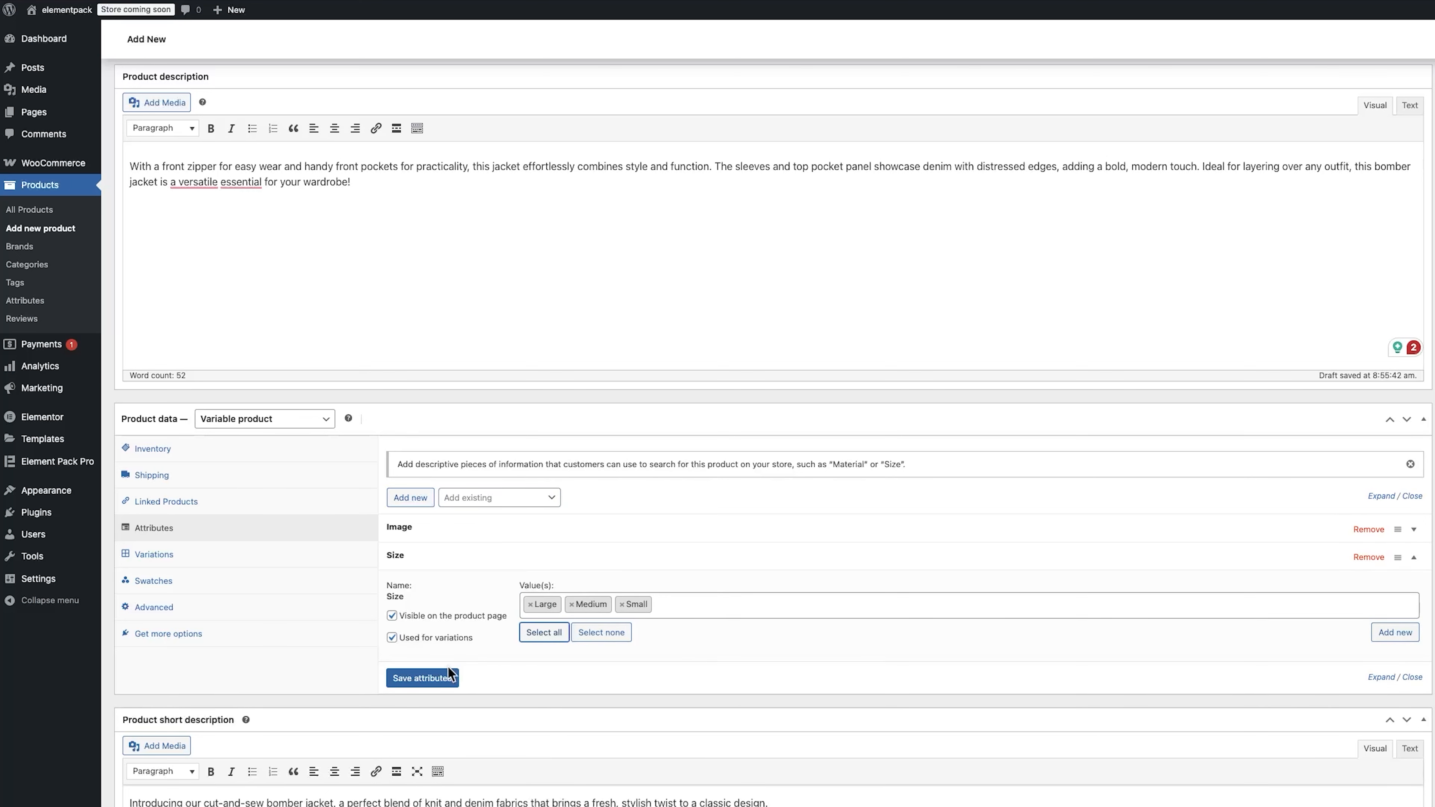
click(440, 677)
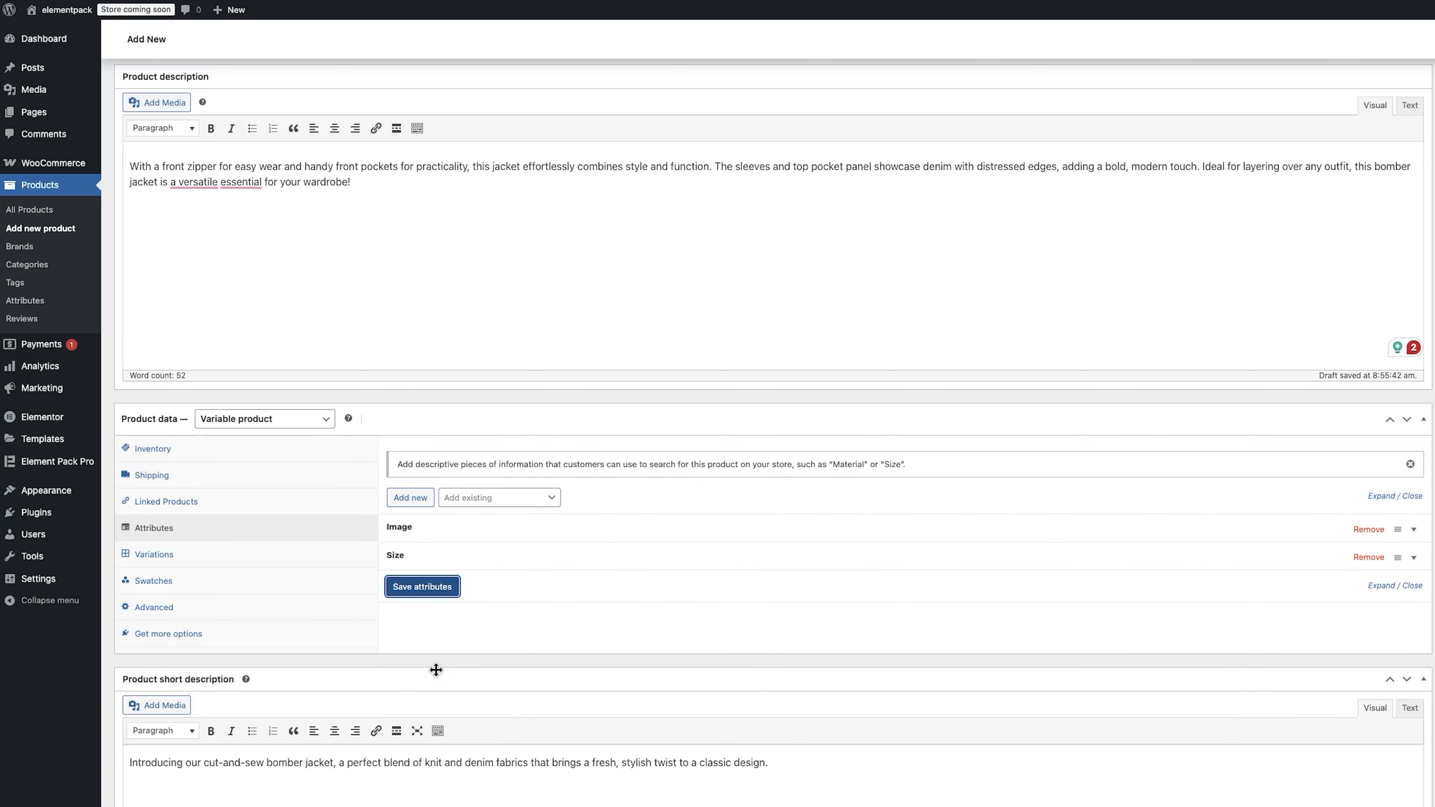
Step: Add a variation manually, set its image to Blue Jacket, and save the changes
click(232, 560)
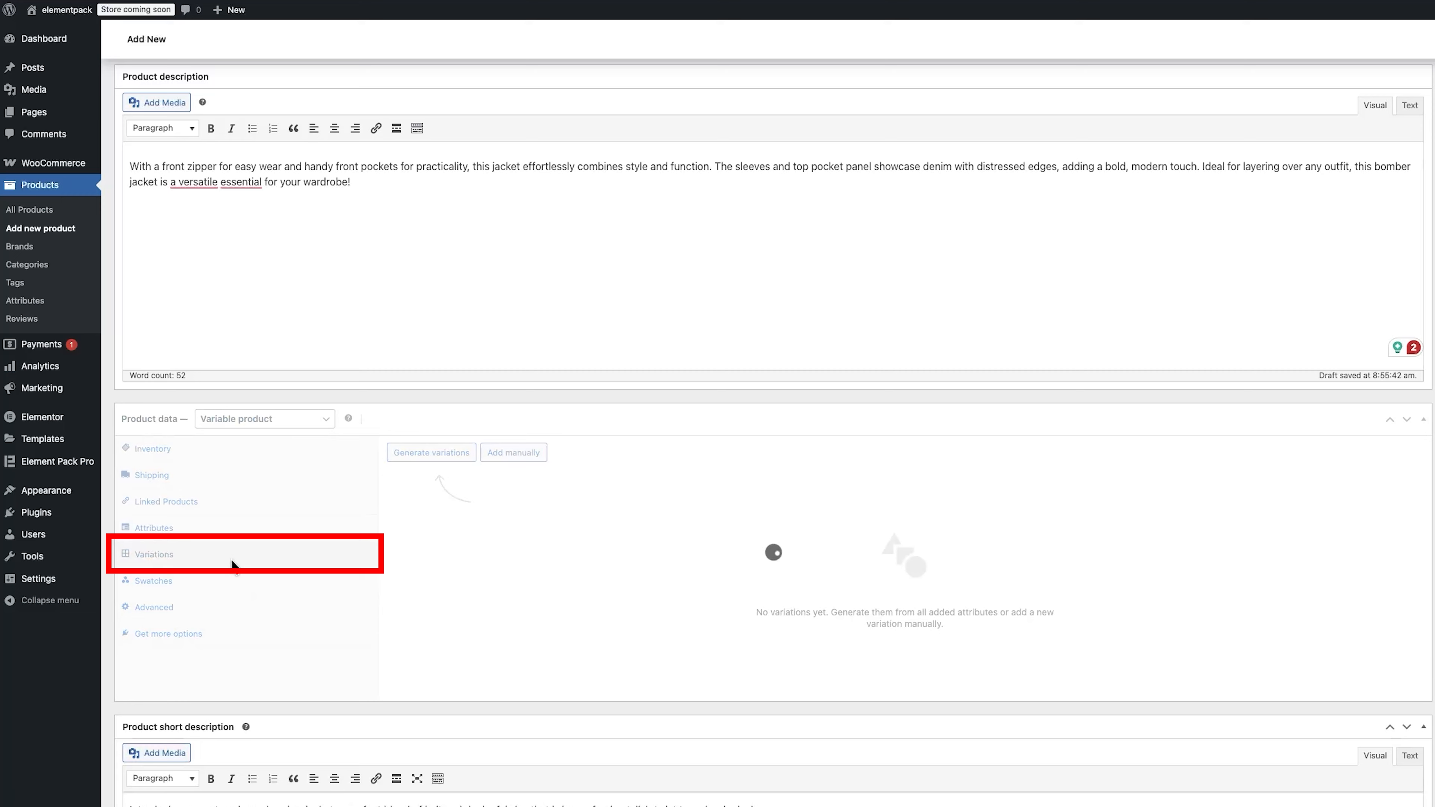
click(514, 453)
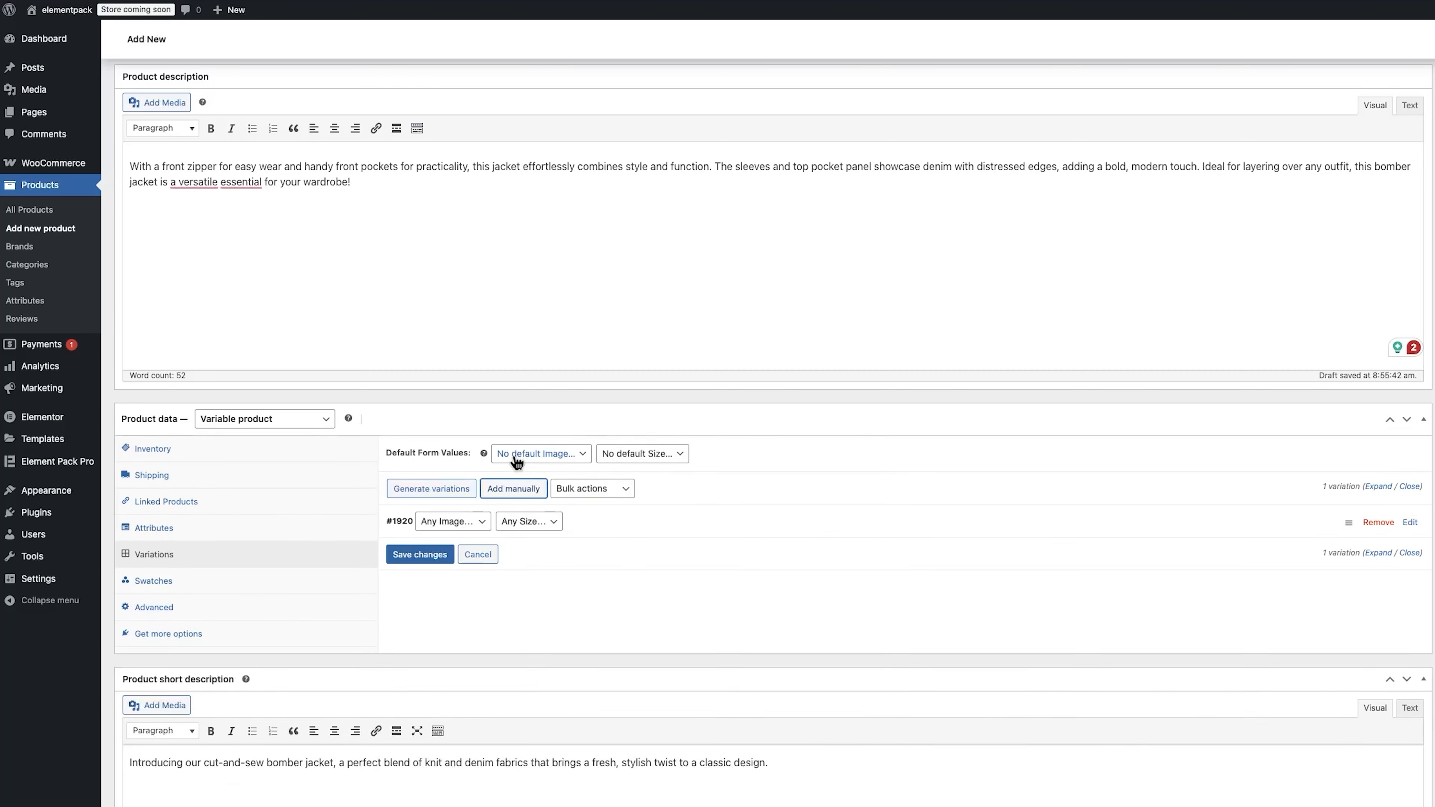
click(480, 521)
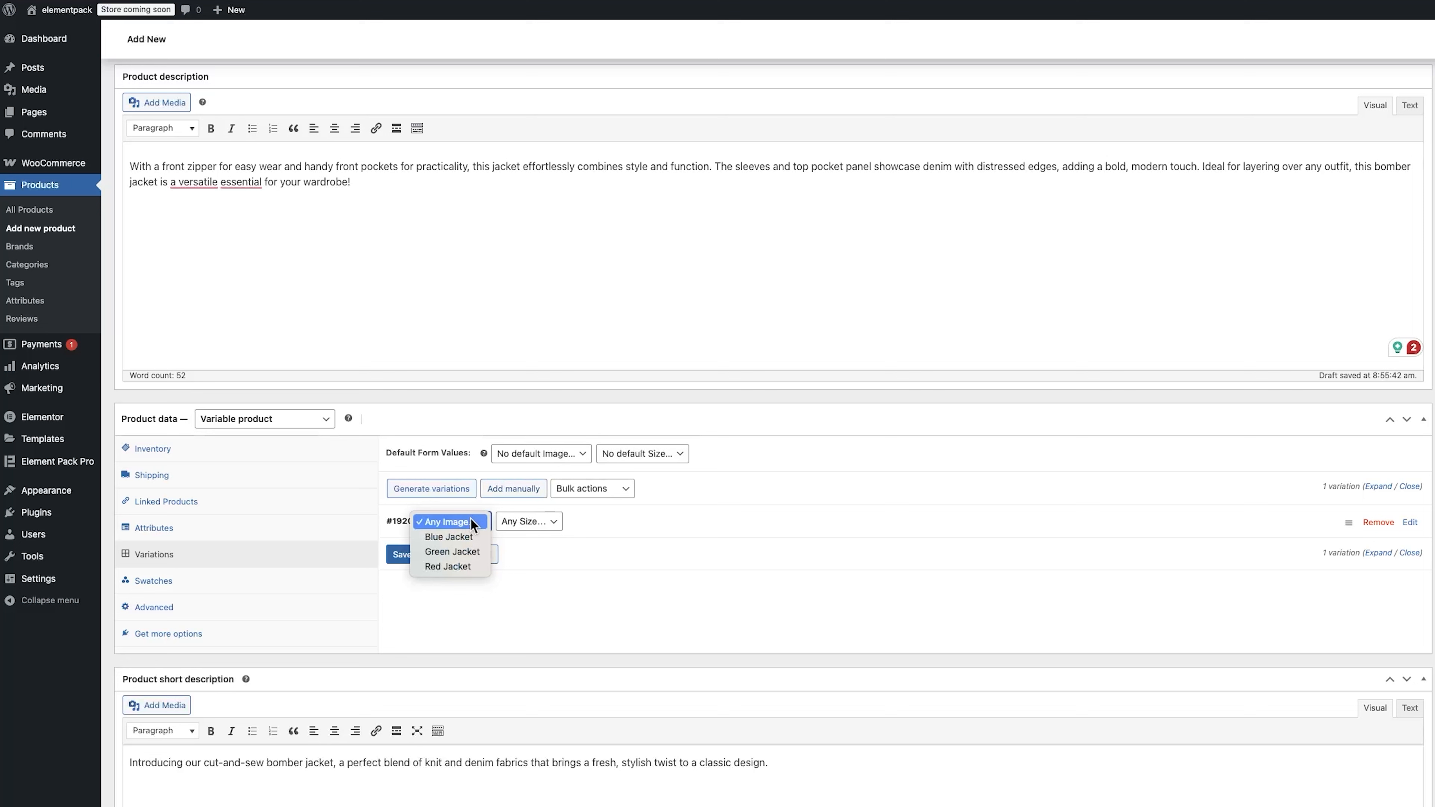
click(463, 539)
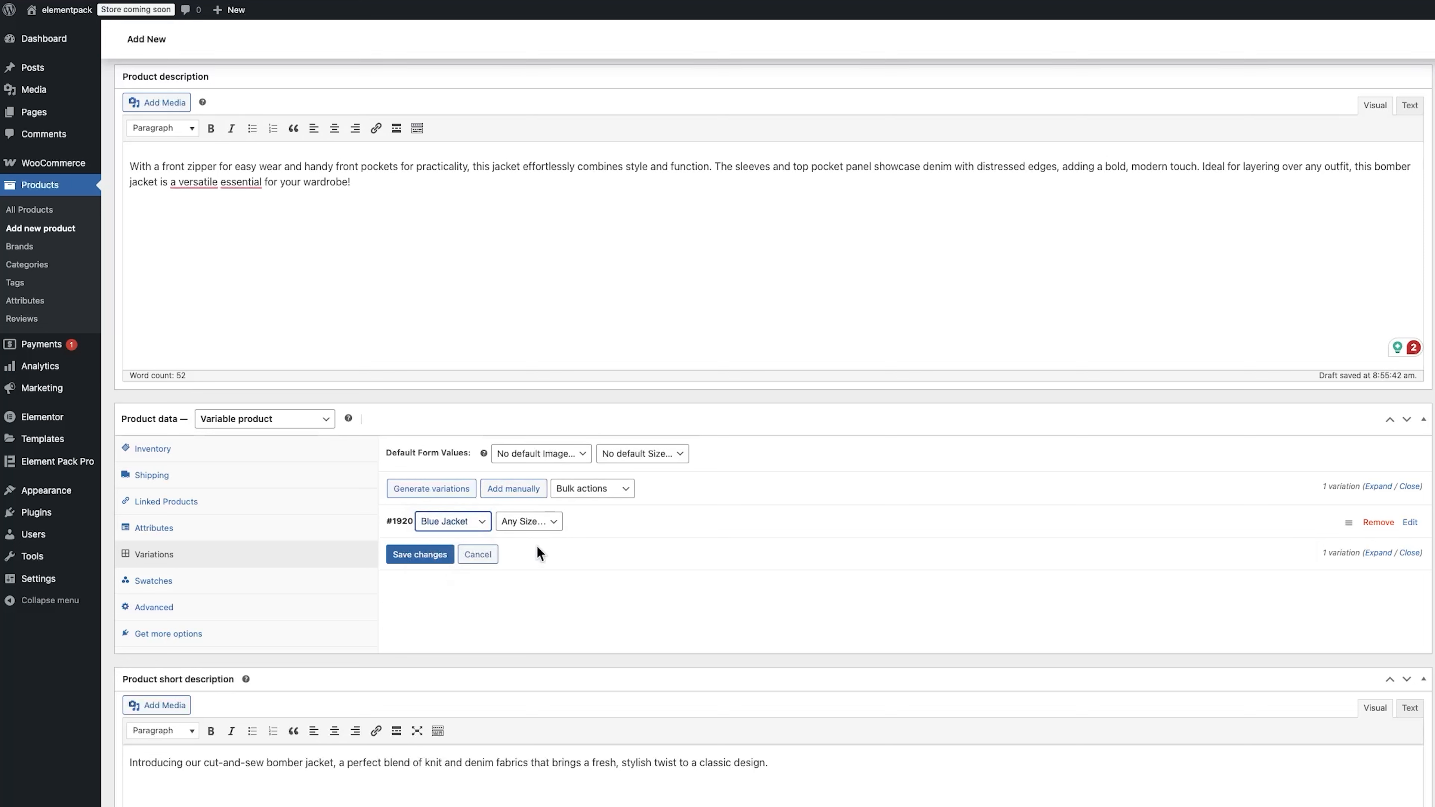
click(428, 555)
Step: Add a second variation and switch the first variation's image to Green Jacket, then save
click(507, 495)
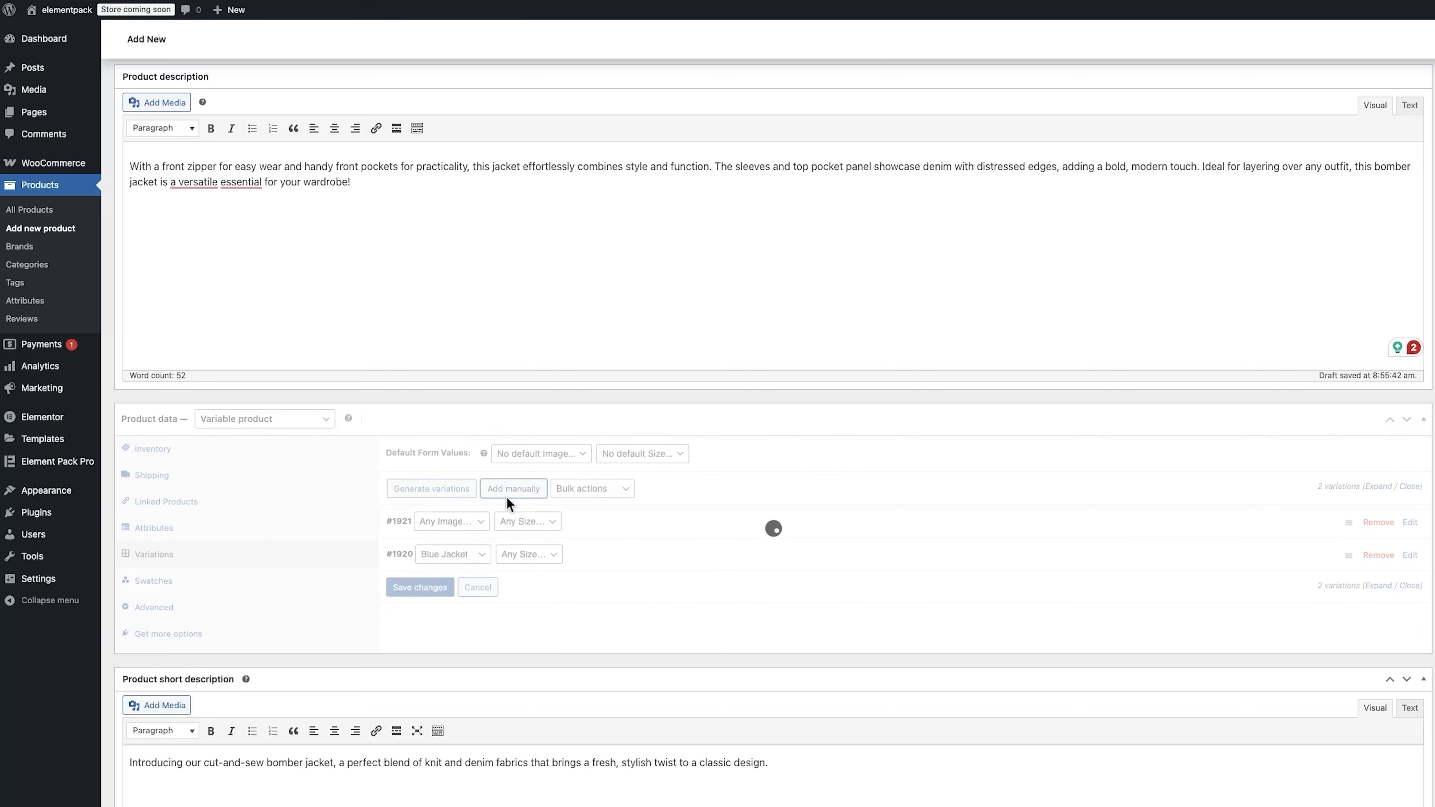
click(463, 555)
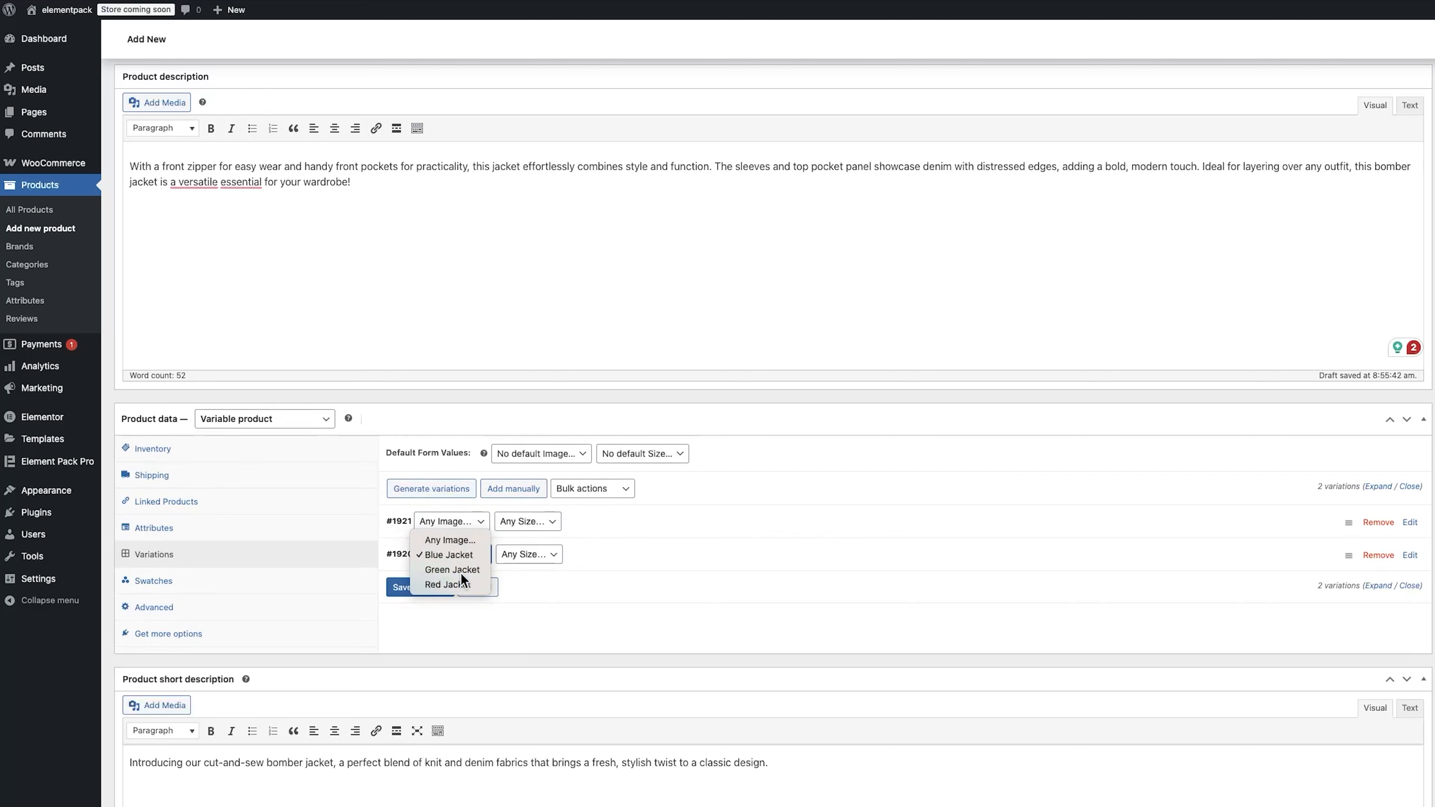
click(465, 569)
click(442, 587)
Step: Add a third variation and set one variation's image to Red Jacket, then save
click(513, 489)
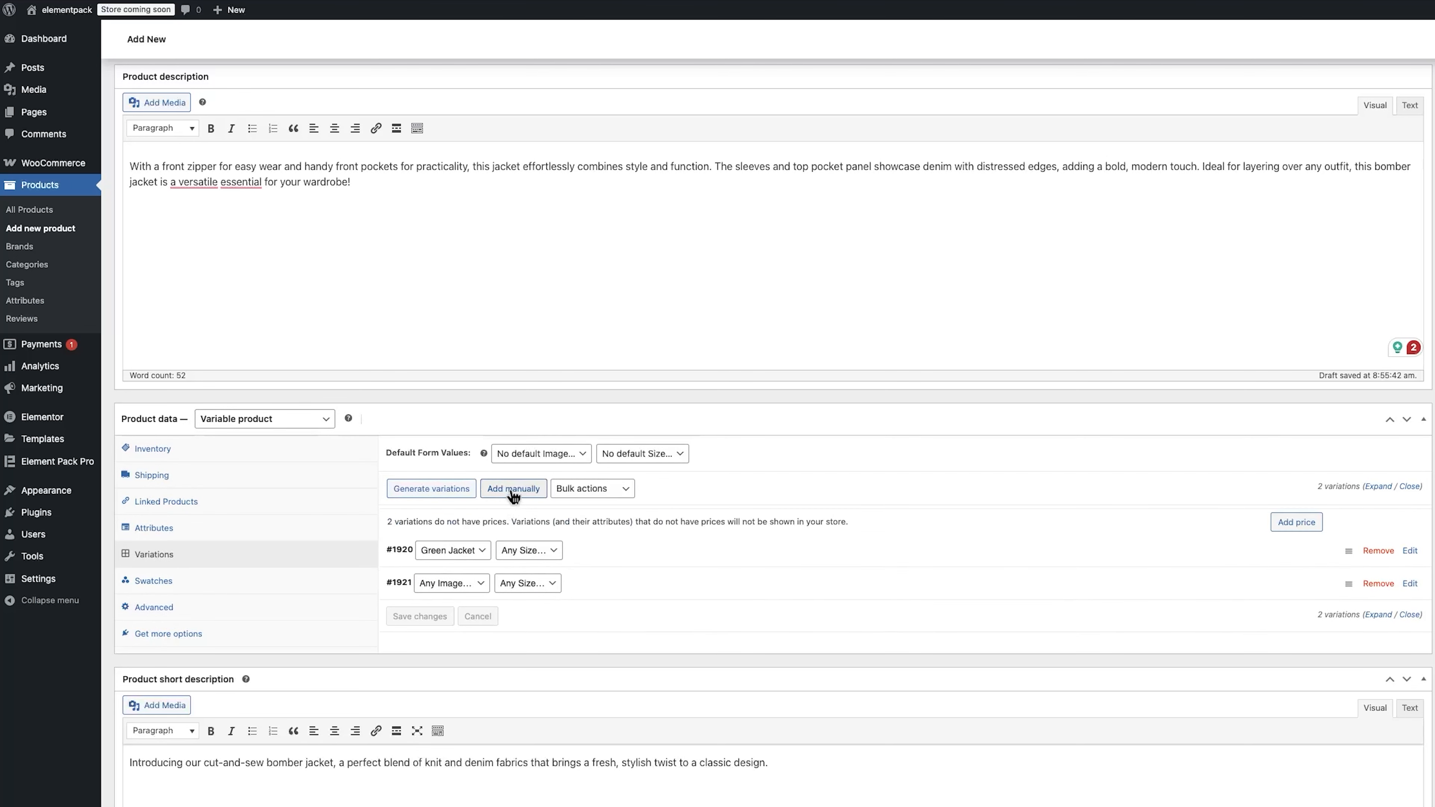
click(465, 588)
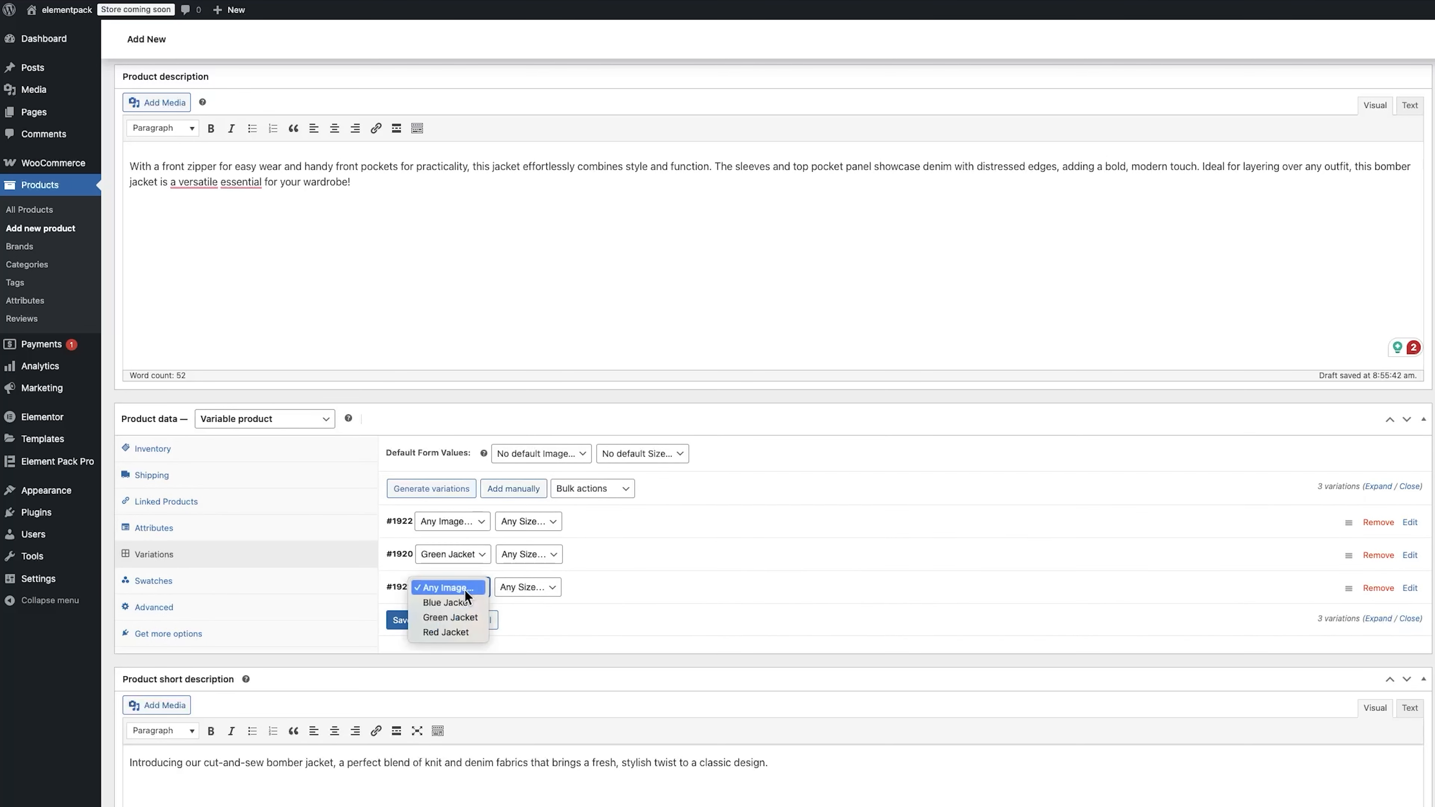
click(446, 632)
click(418, 621)
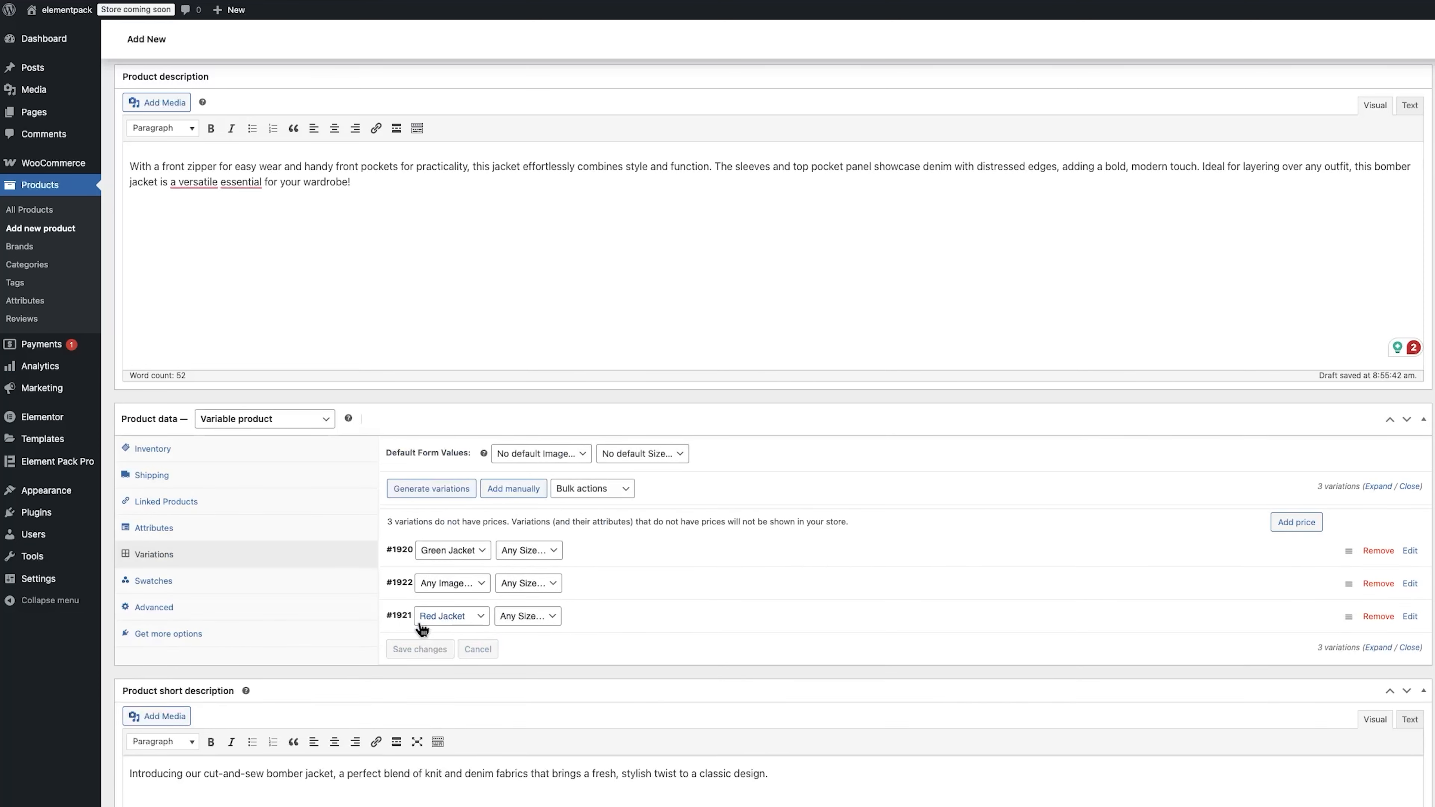
Step: Set the Green Jacket variation's image to the green jacket photo and its regular price to 59
click(1059, 565)
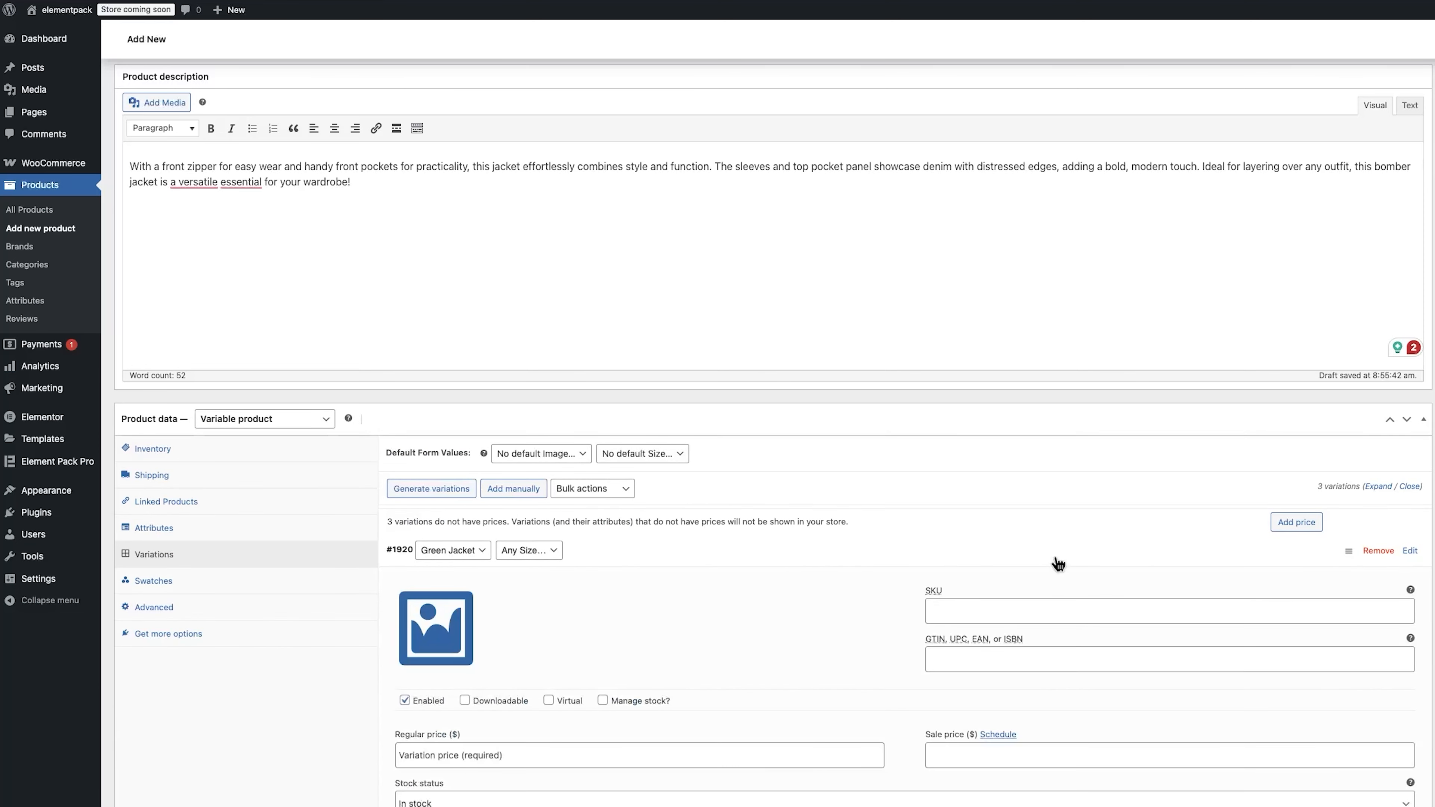
scroll(934, 568, down, 3)
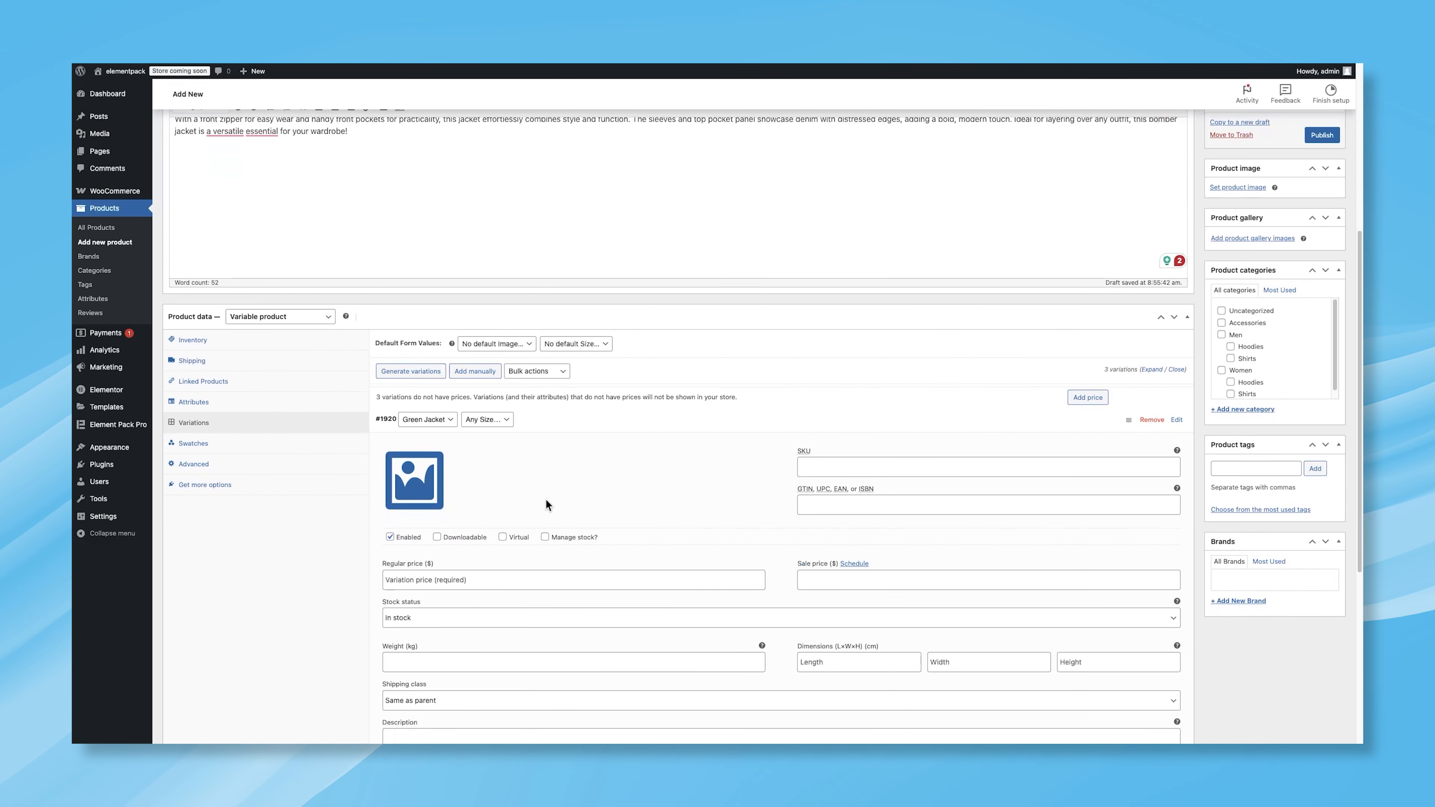
click(436, 533)
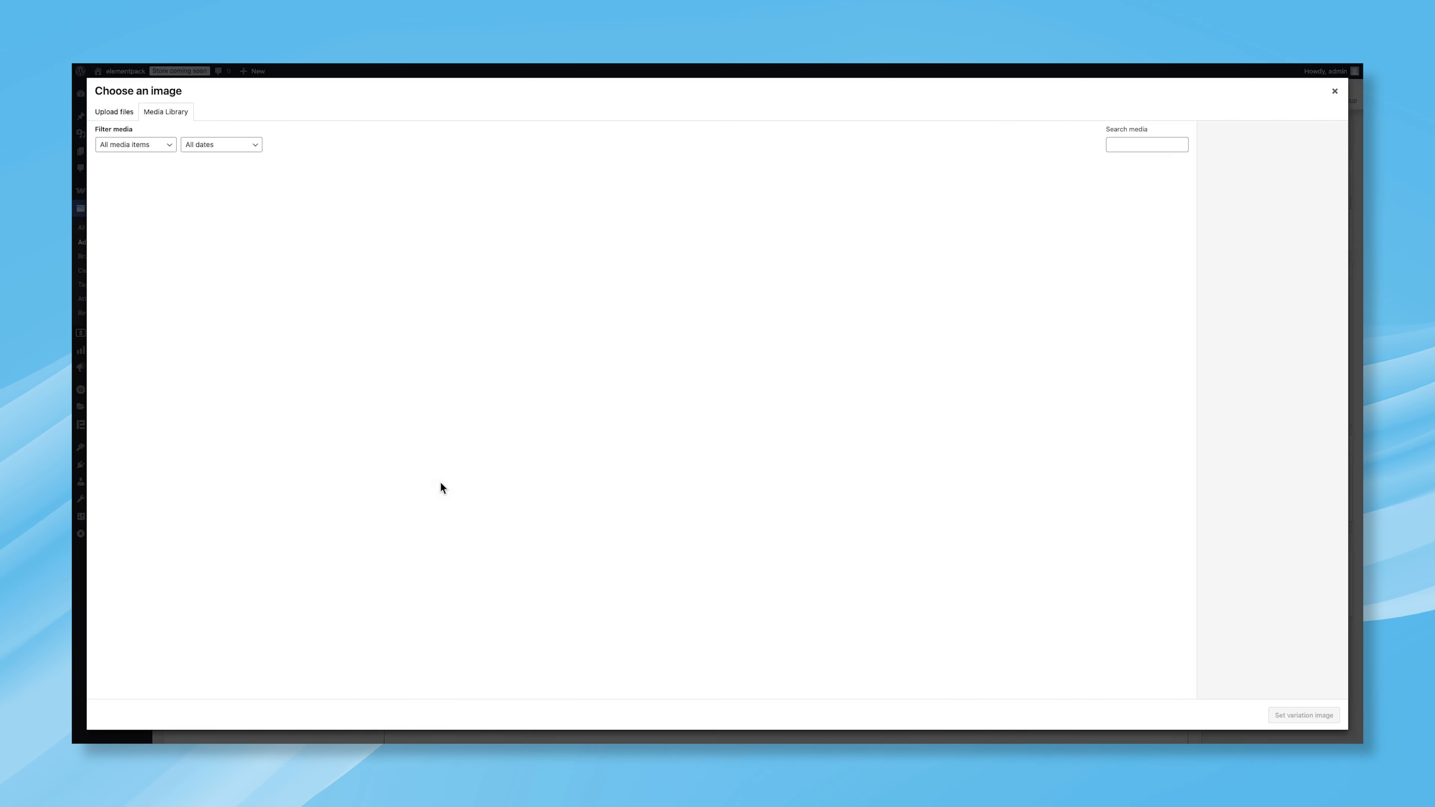
click(470, 216)
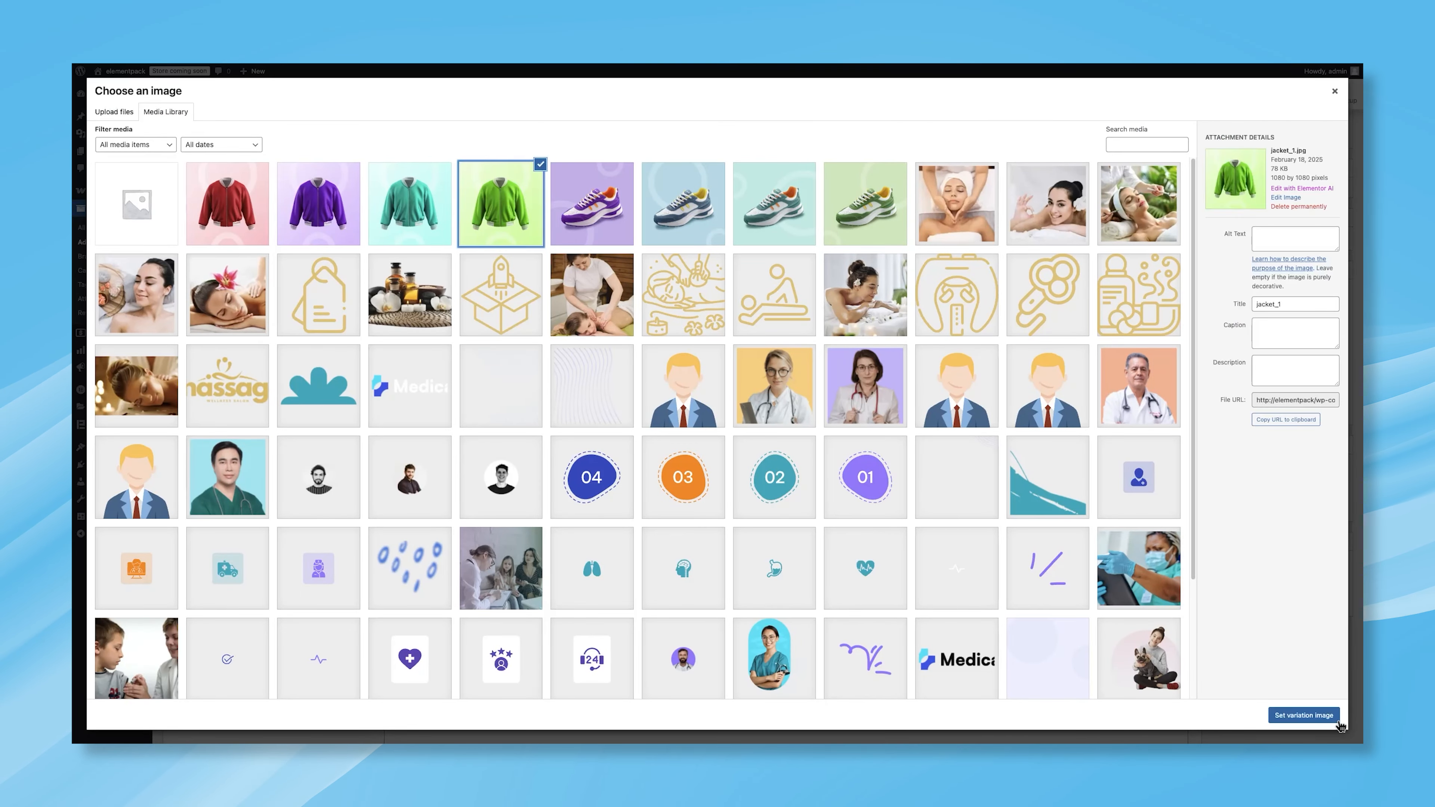
click(1319, 717)
scroll(770, 509, down, 2)
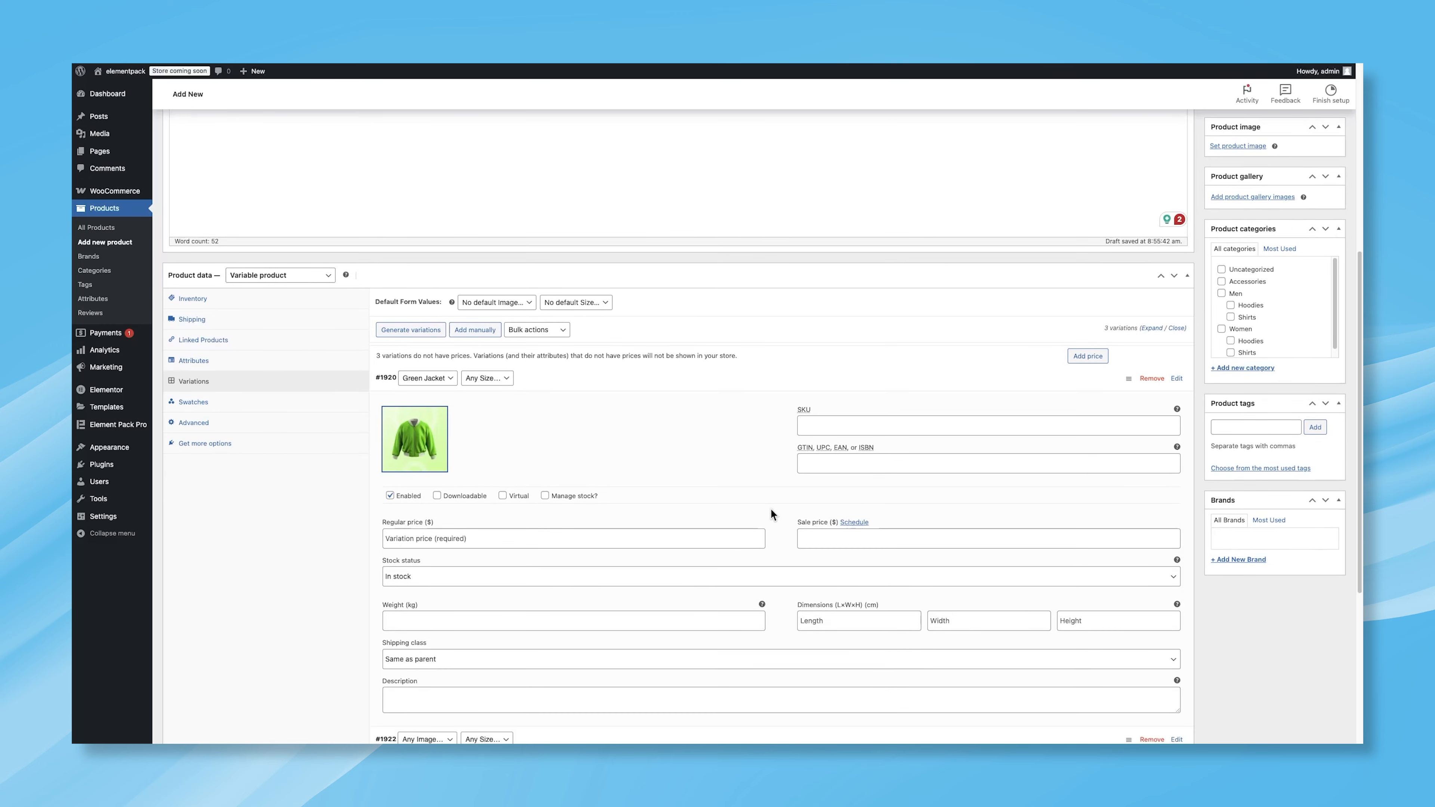
click(593, 522)
text(59)
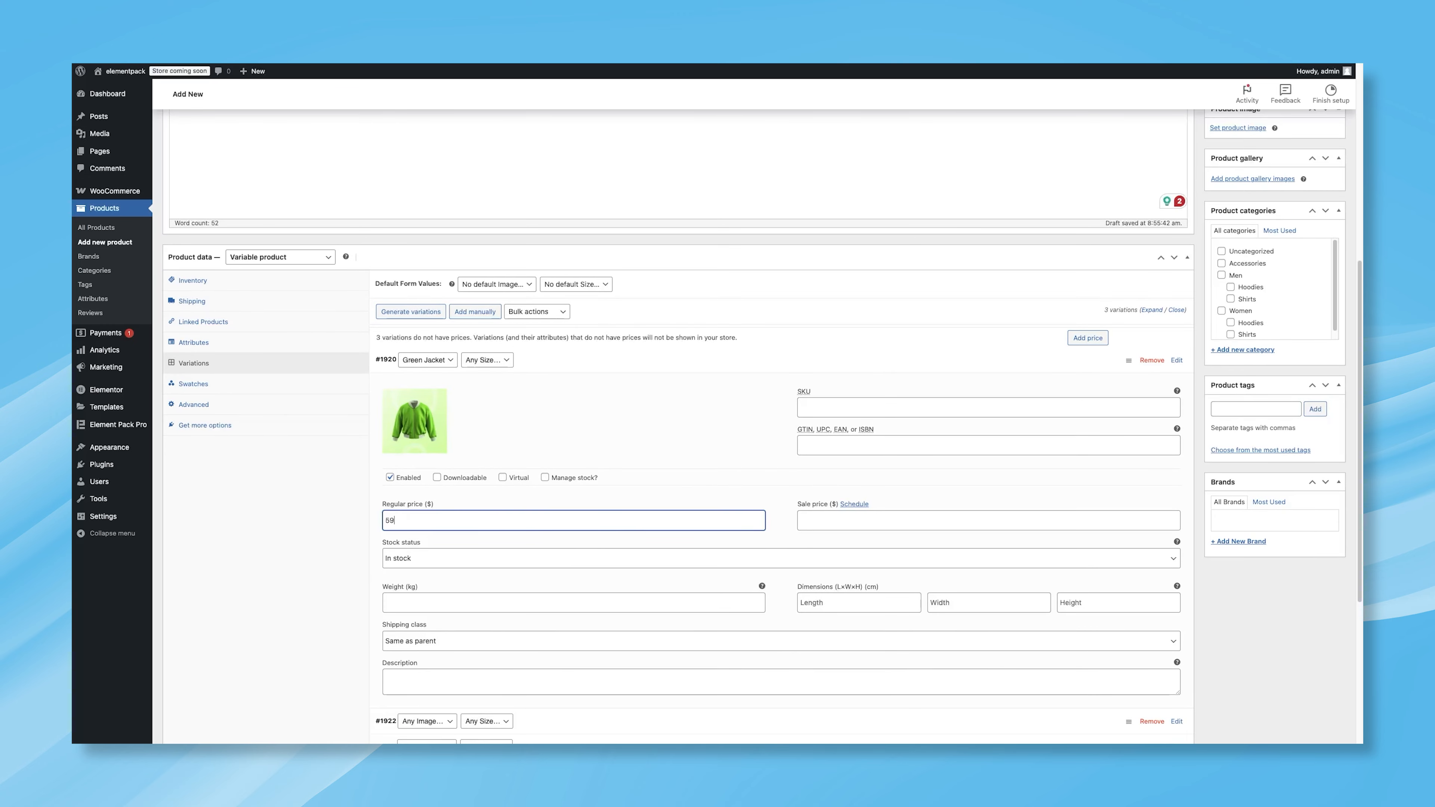
Step: Open the second variation and set its Image attribute to Blue Jacket
scroll(563, 523, down, 2)
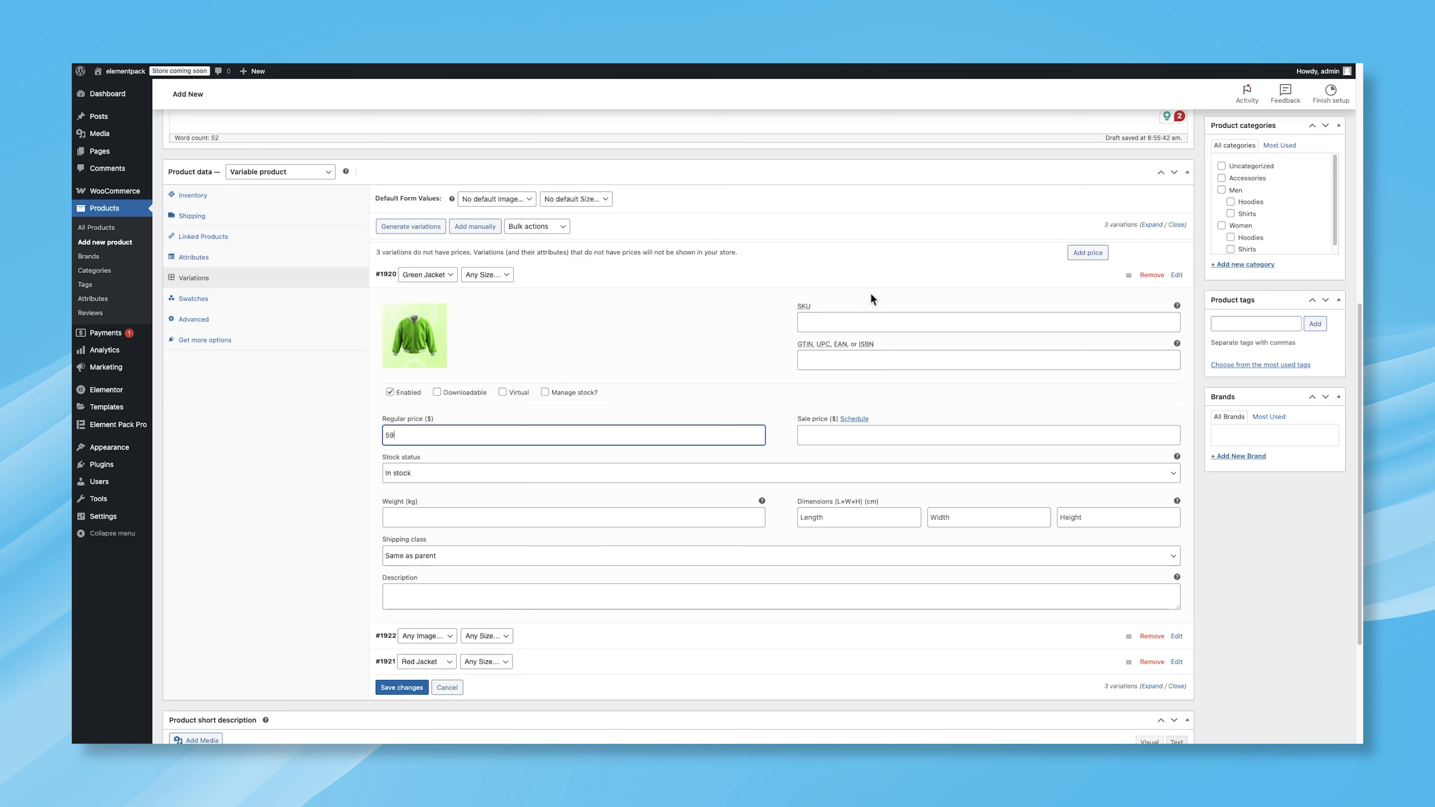
click(871, 280)
click(701, 448)
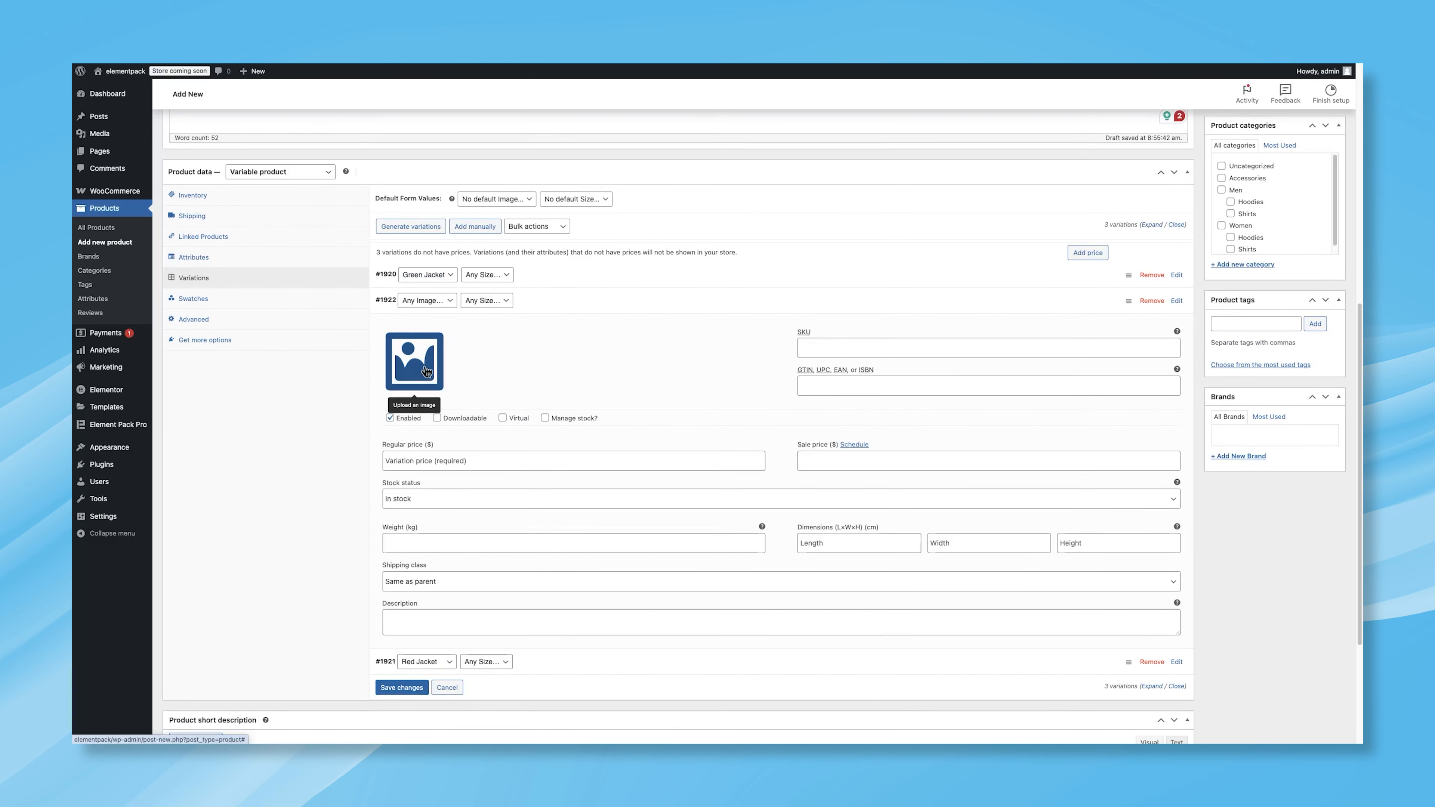
click(427, 300)
click(447, 319)
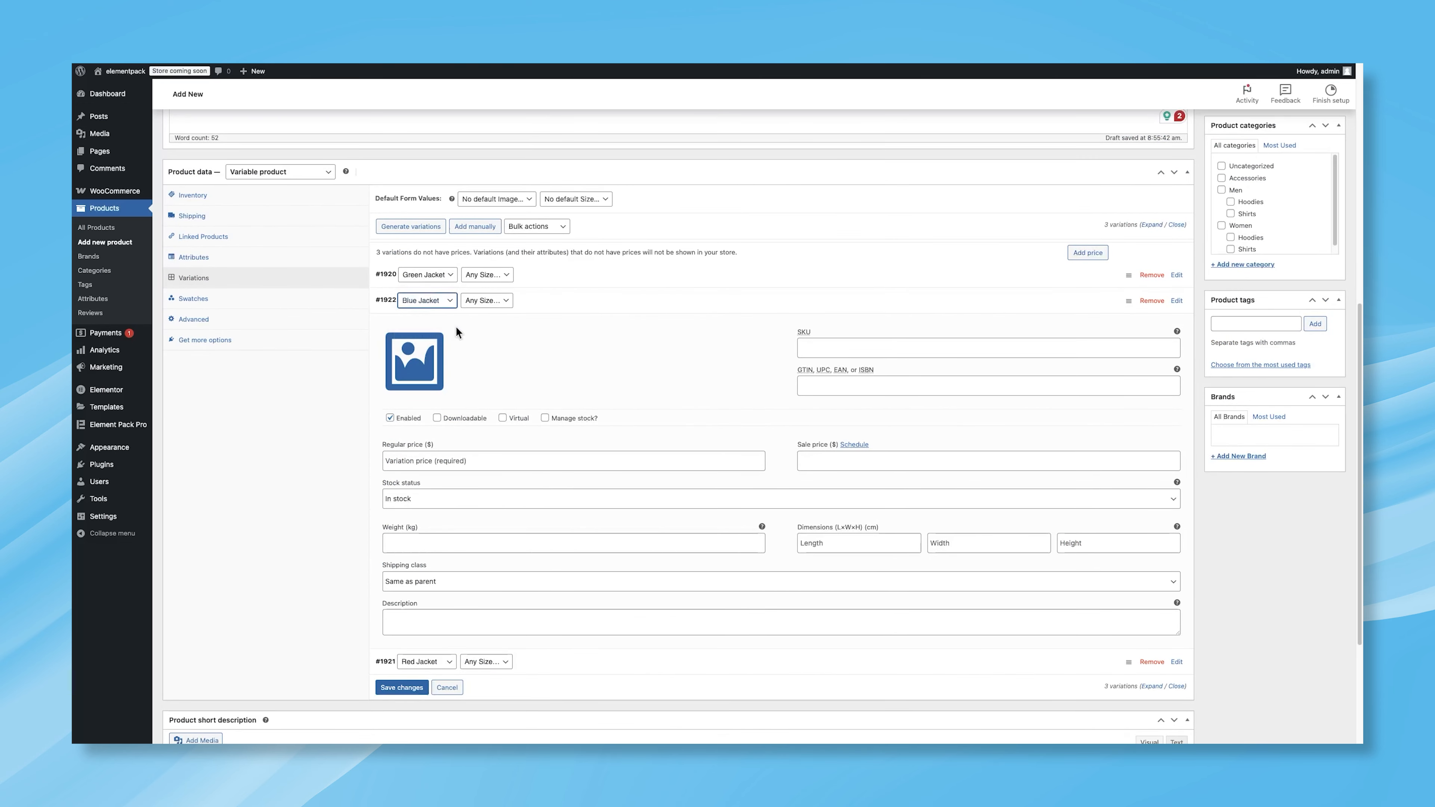
Step: Set the Blue Jacket variation's image to the teal jacket photo and its regular price to 40
click(416, 362)
click(417, 218)
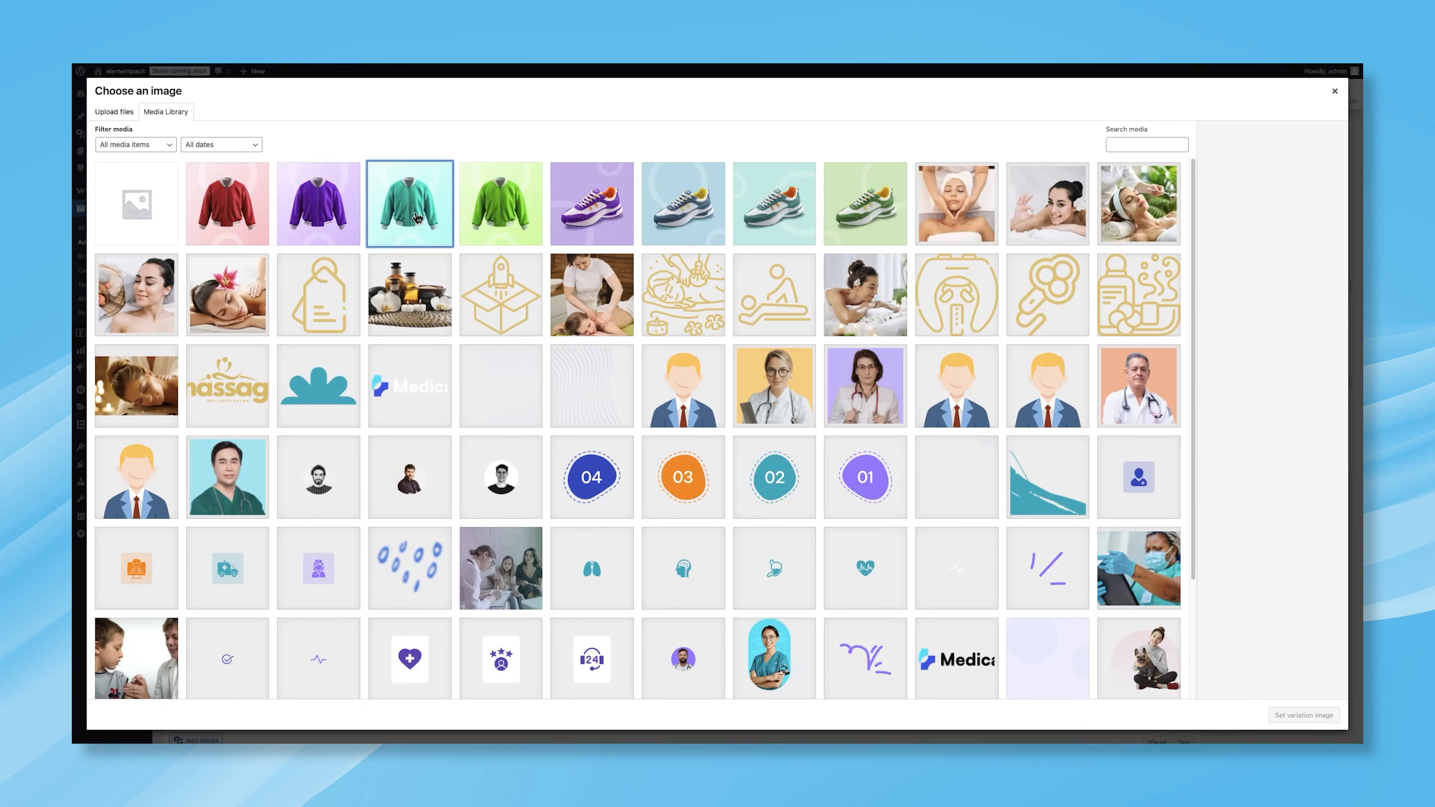
click(1304, 715)
click(476, 461)
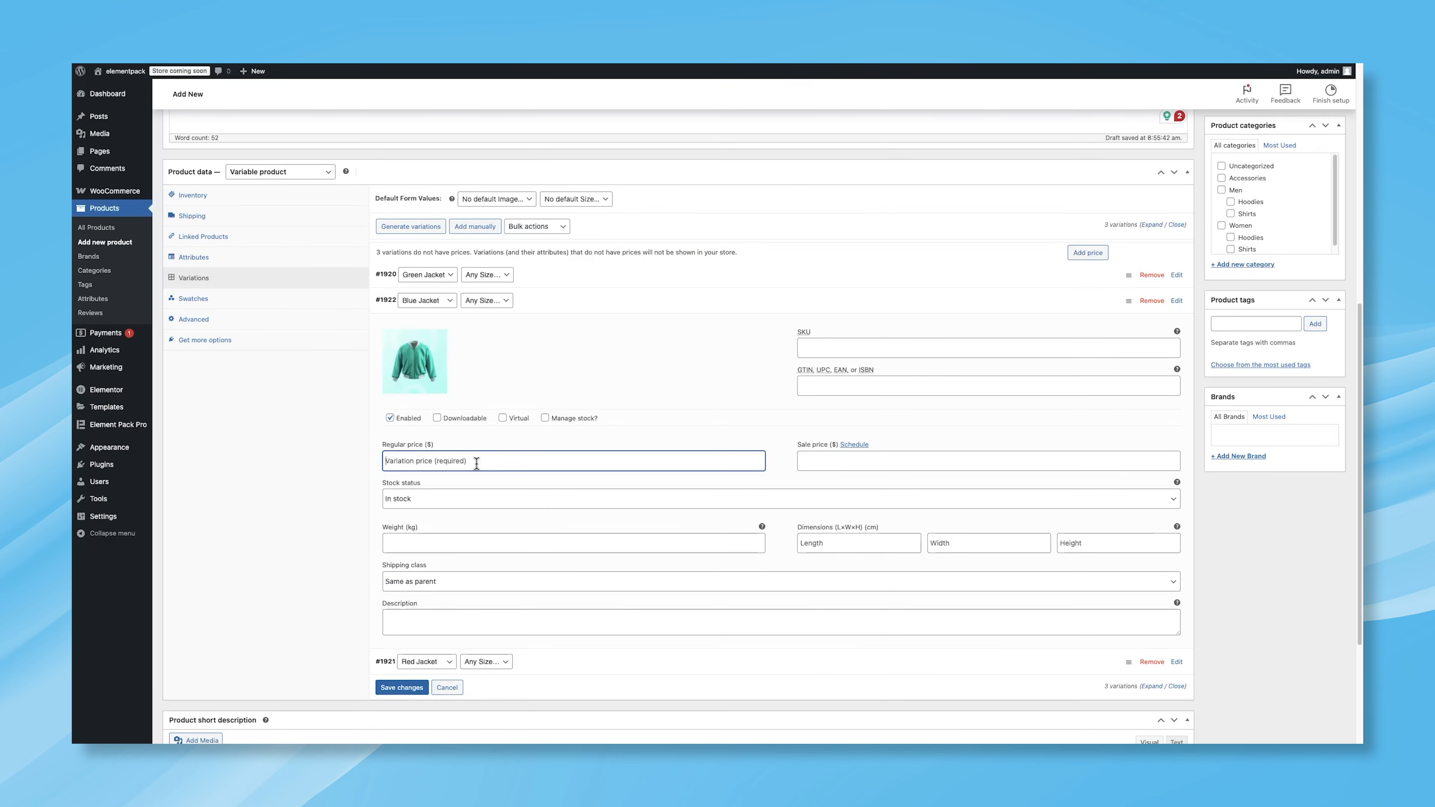
text(40)
Step: Give the Red Jacket variation the red jacket photo and a regular price of 65, and save the variation changes
click(555, 306)
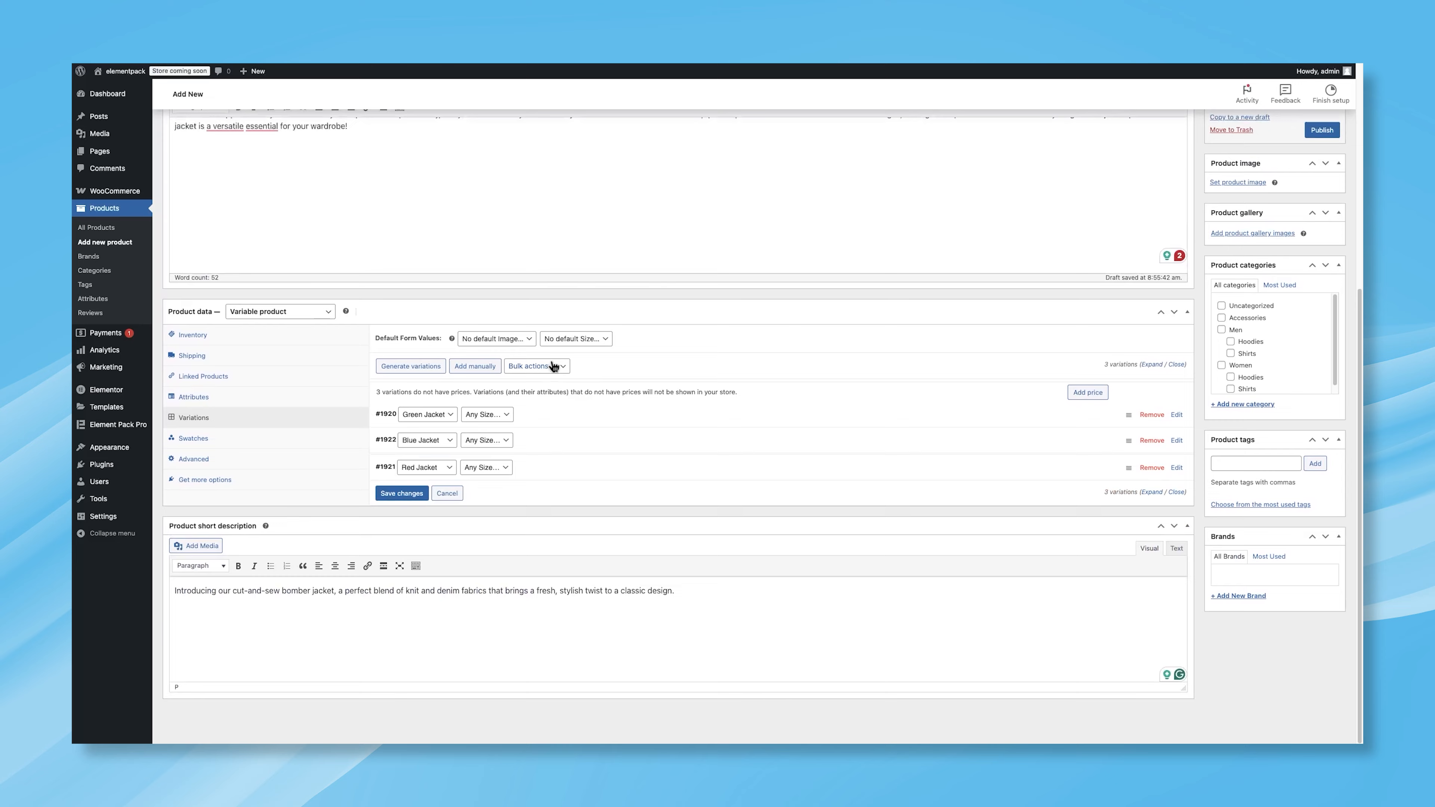
click(551, 478)
click(438, 407)
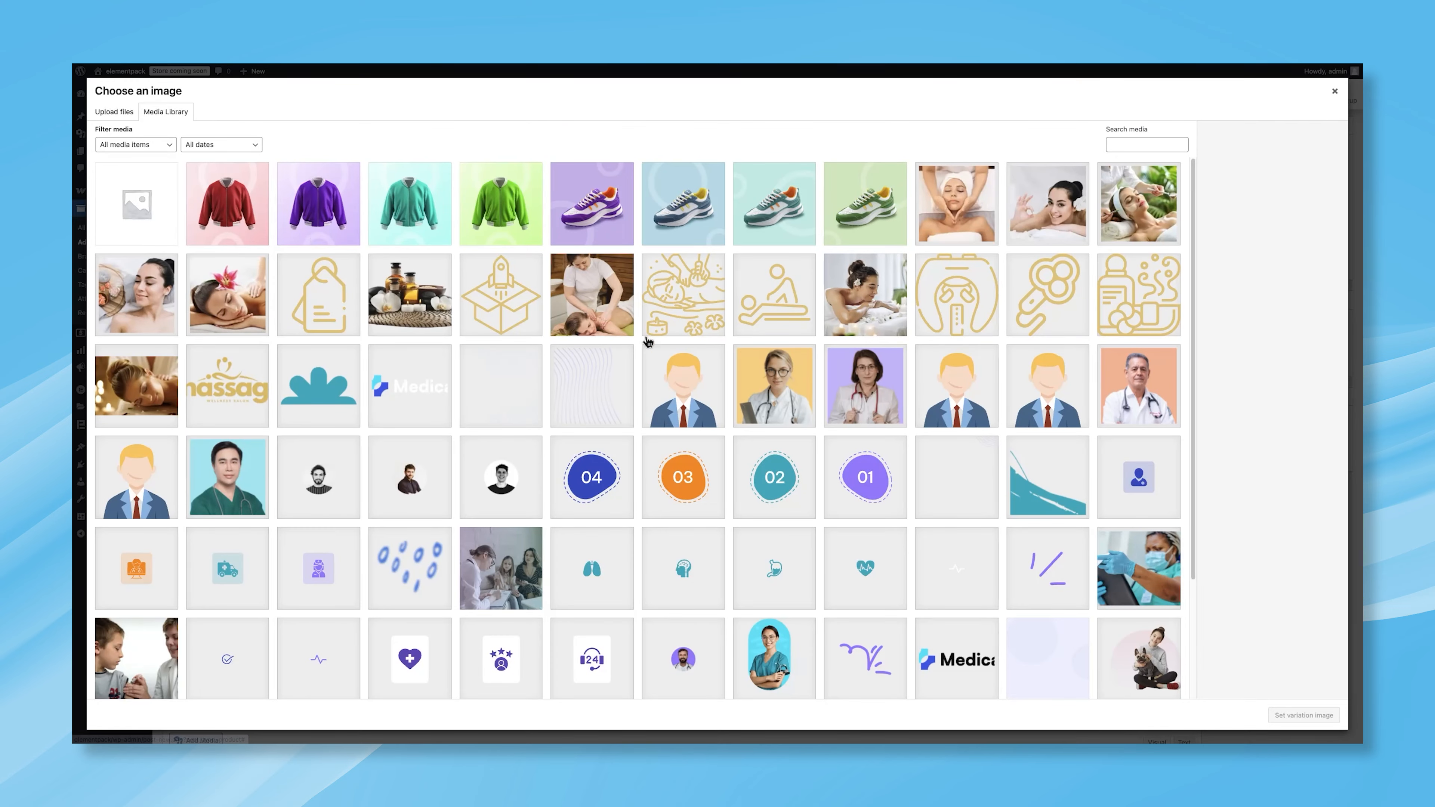
click(229, 214)
click(1303, 714)
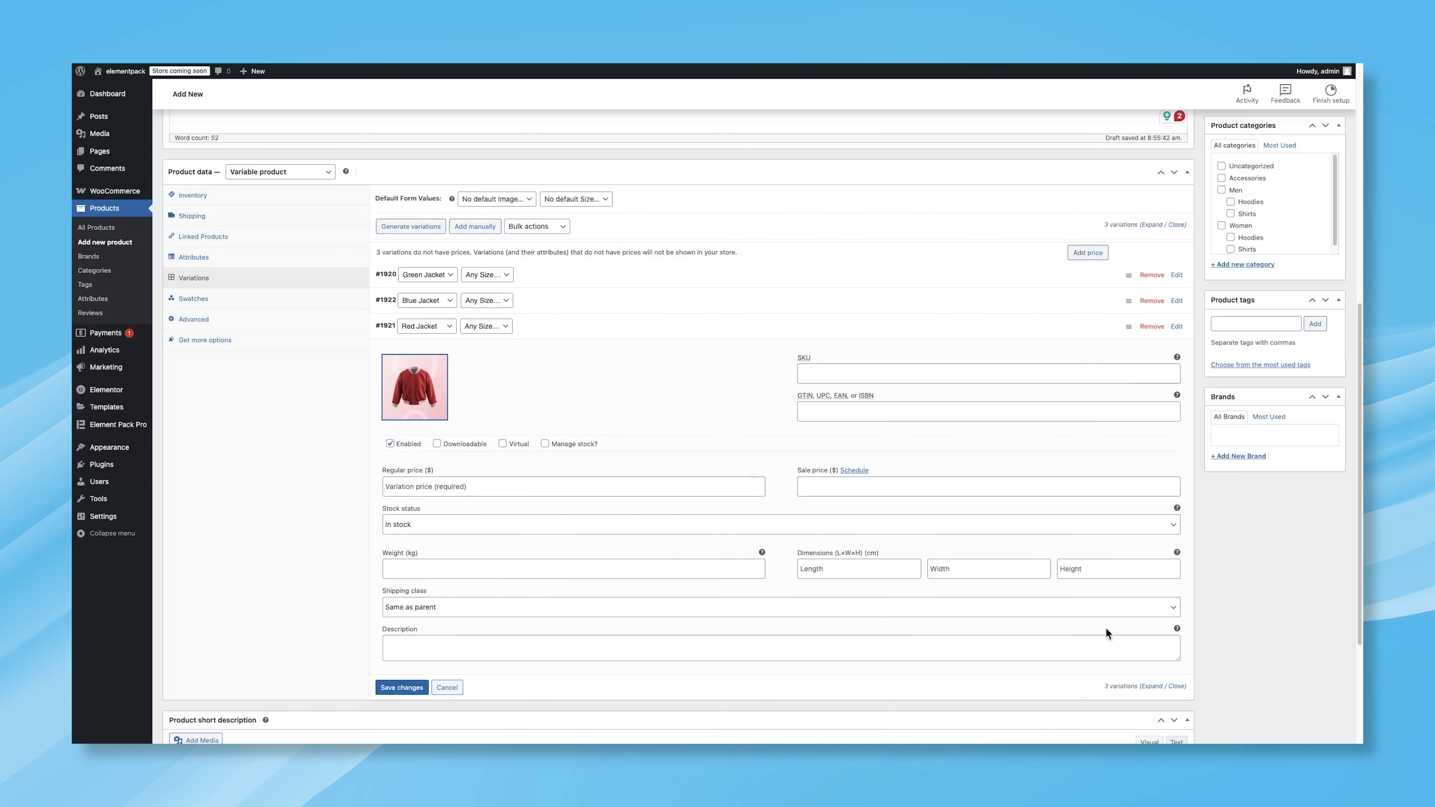
click(620, 490)
text(65)
scroll(586, 523, down, 2)
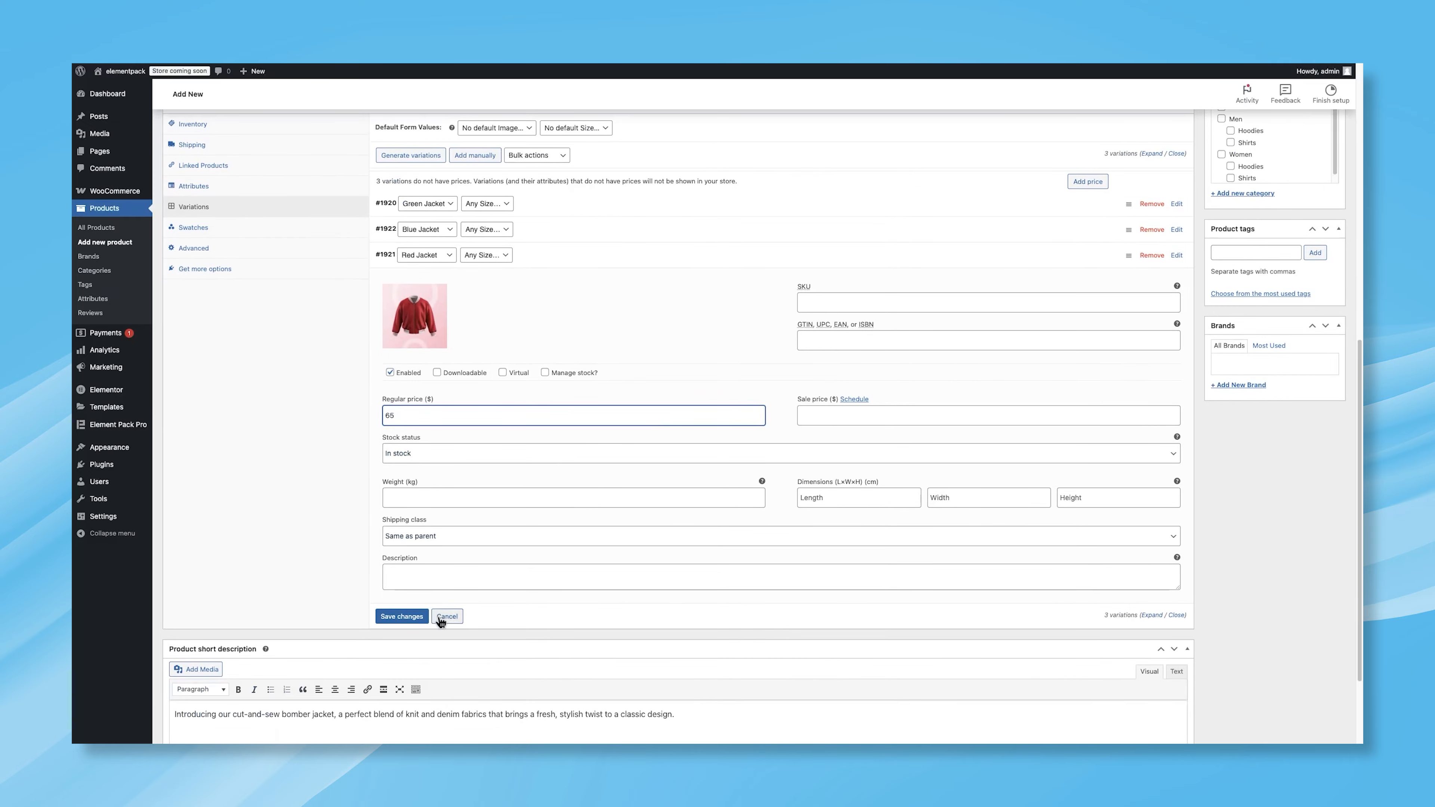
click(402, 613)
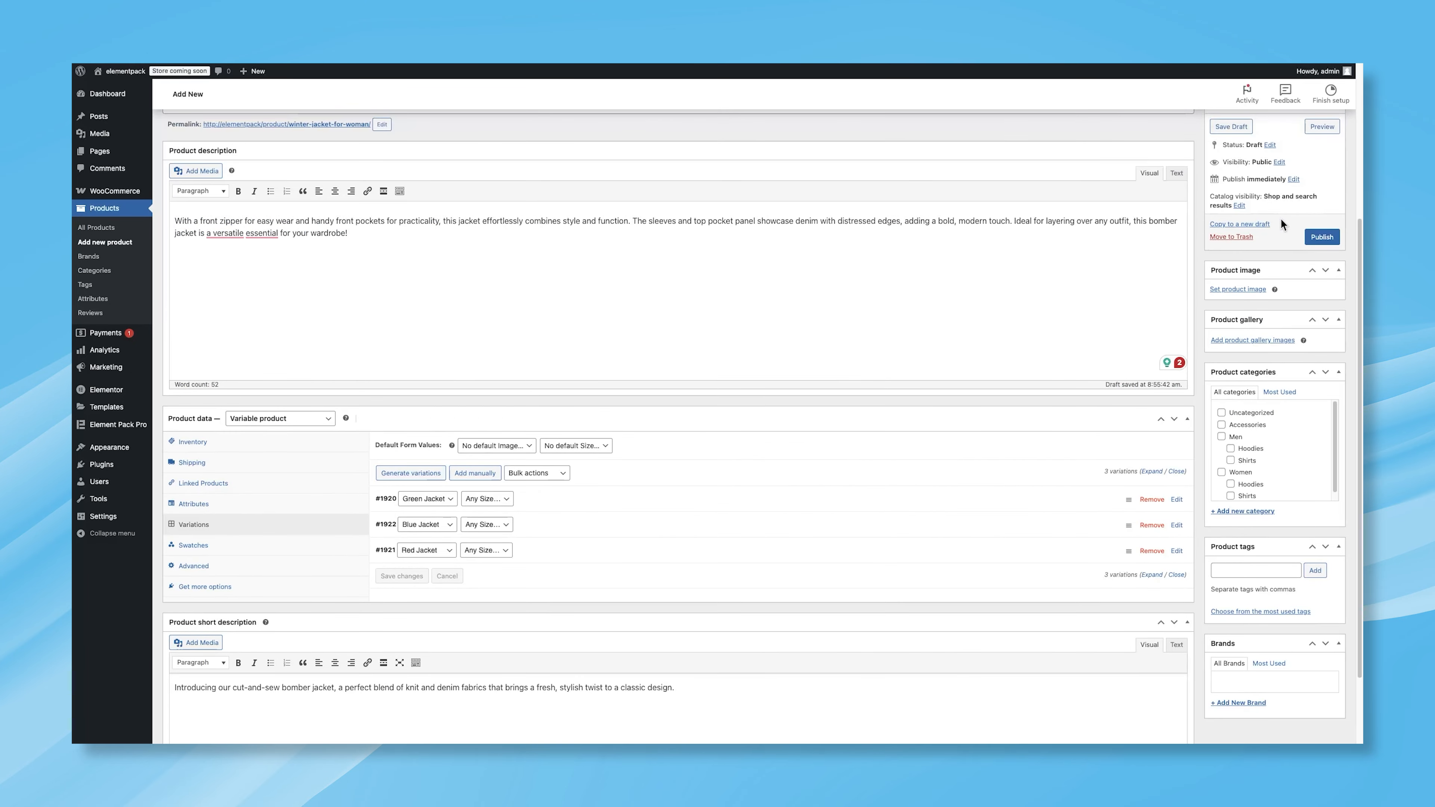
Step: Publish the product, assign the red jacket photo as its product image, and update it
click(1315, 234)
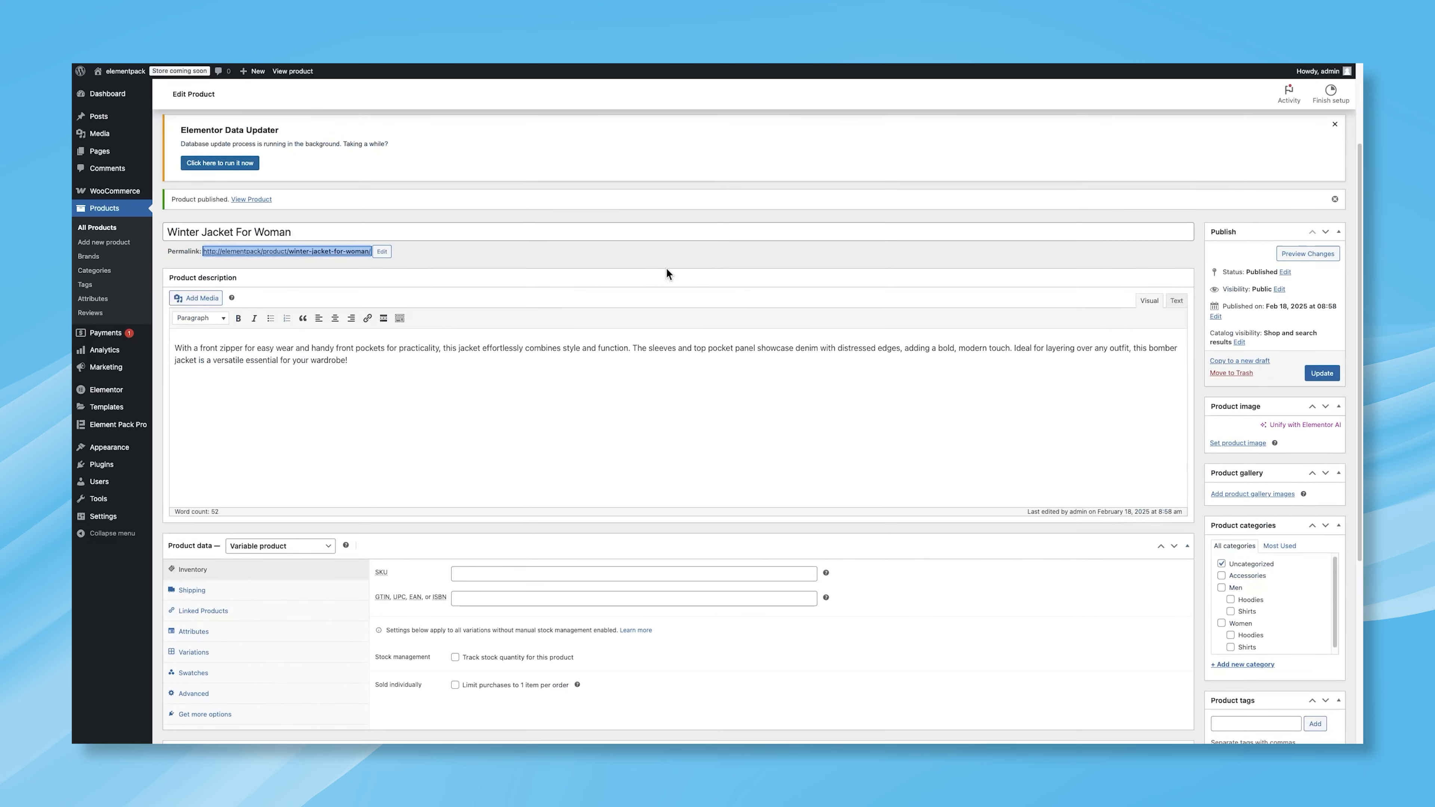
scroll(1080, 356, down, 4)
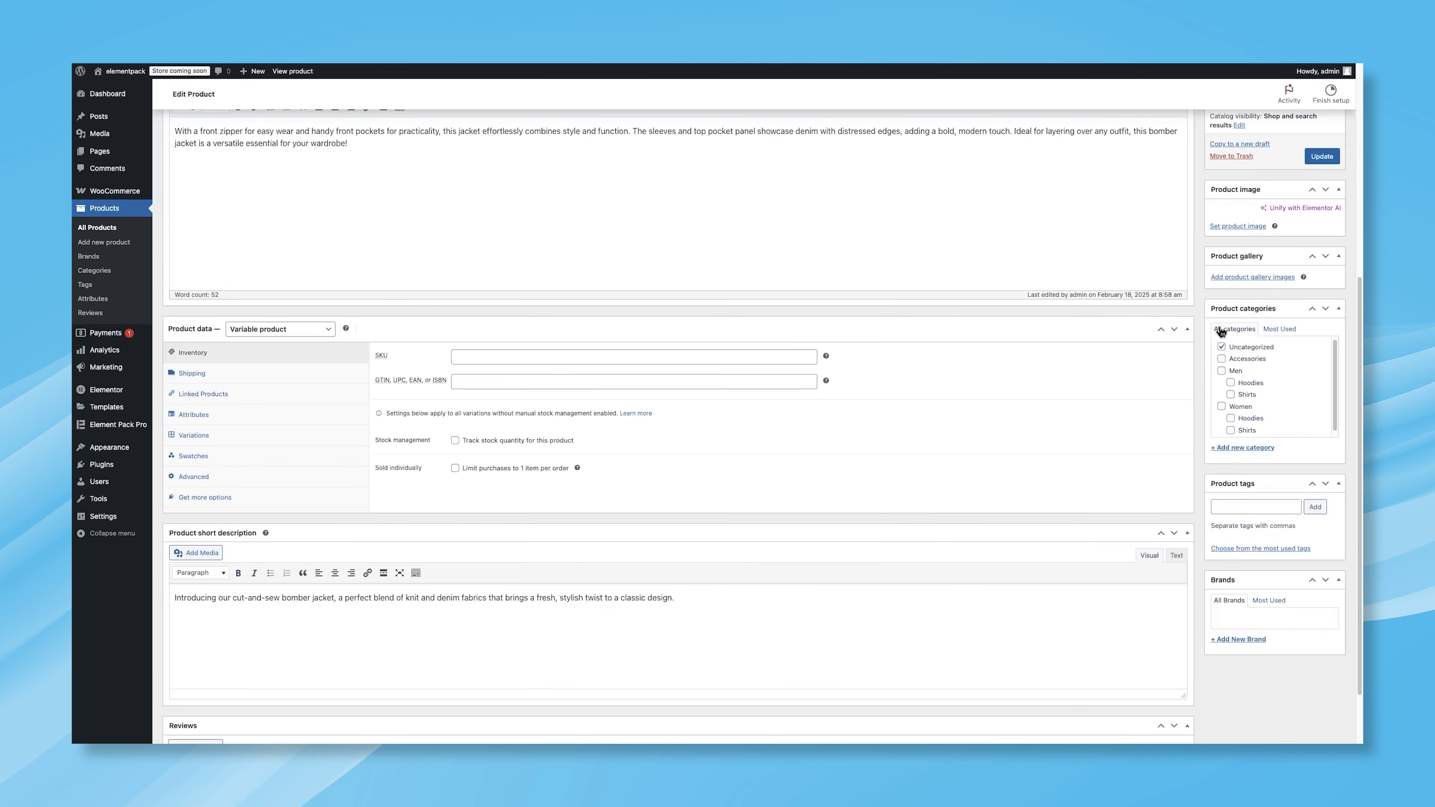
click(1238, 226)
click(249, 208)
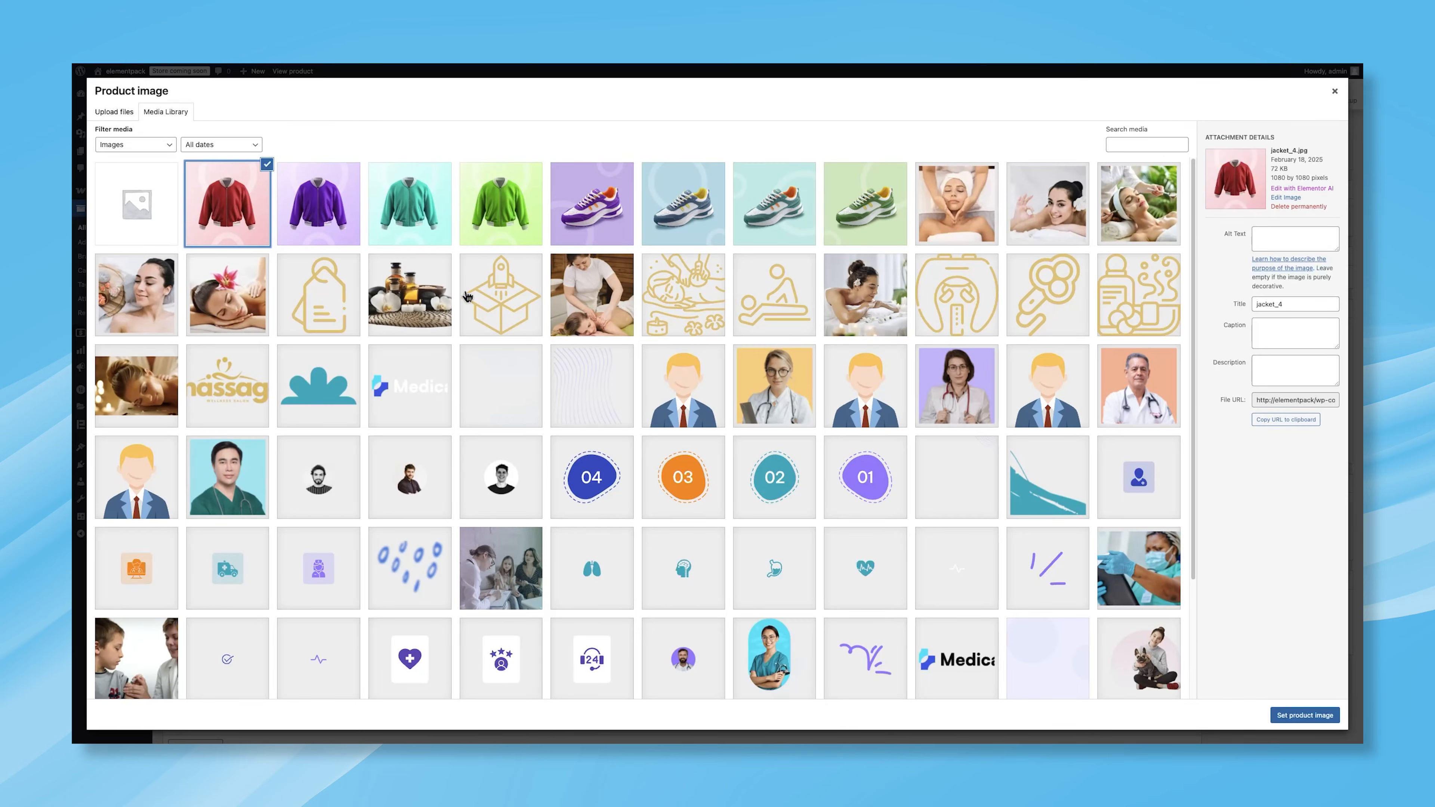
click(1291, 715)
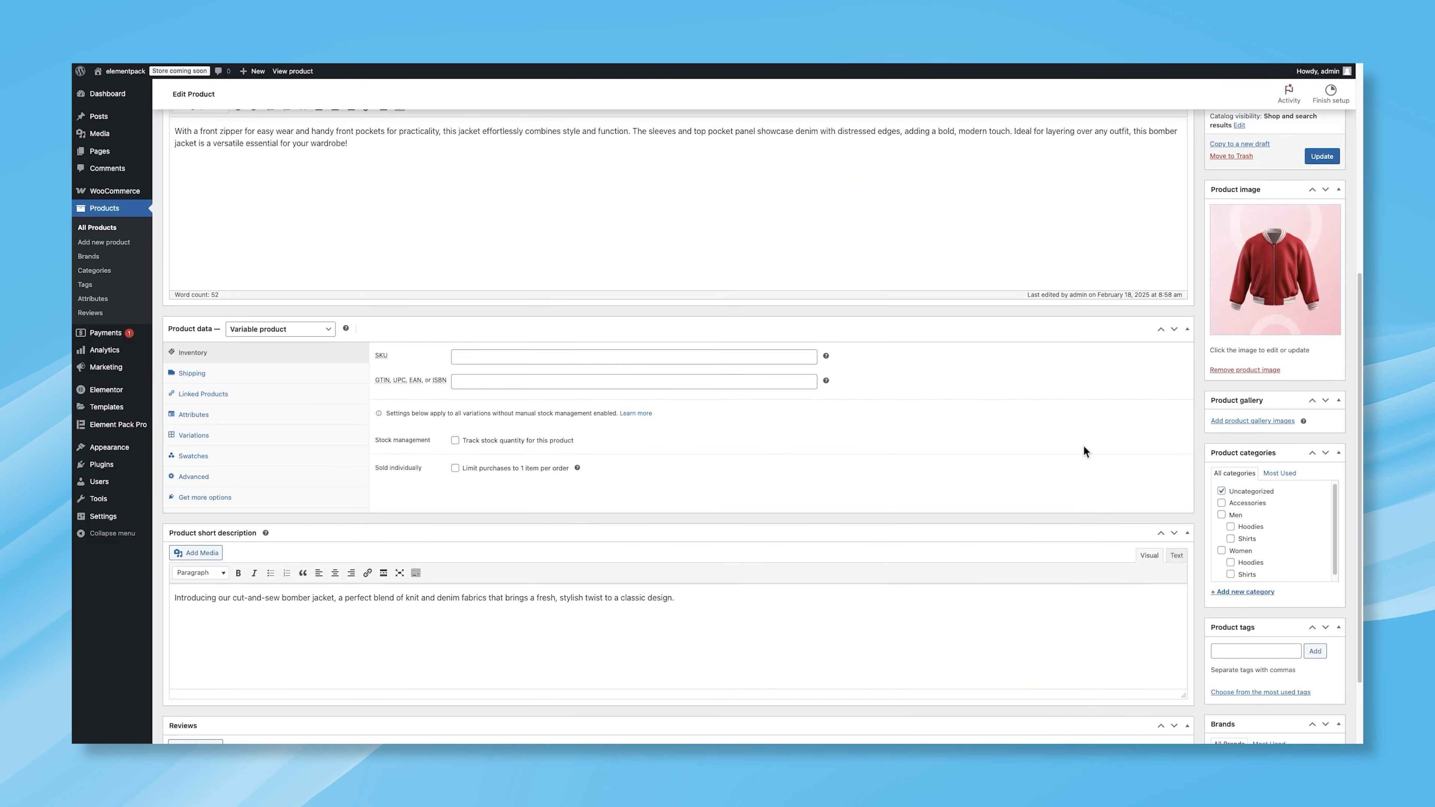
scroll(1084, 445, up, 5)
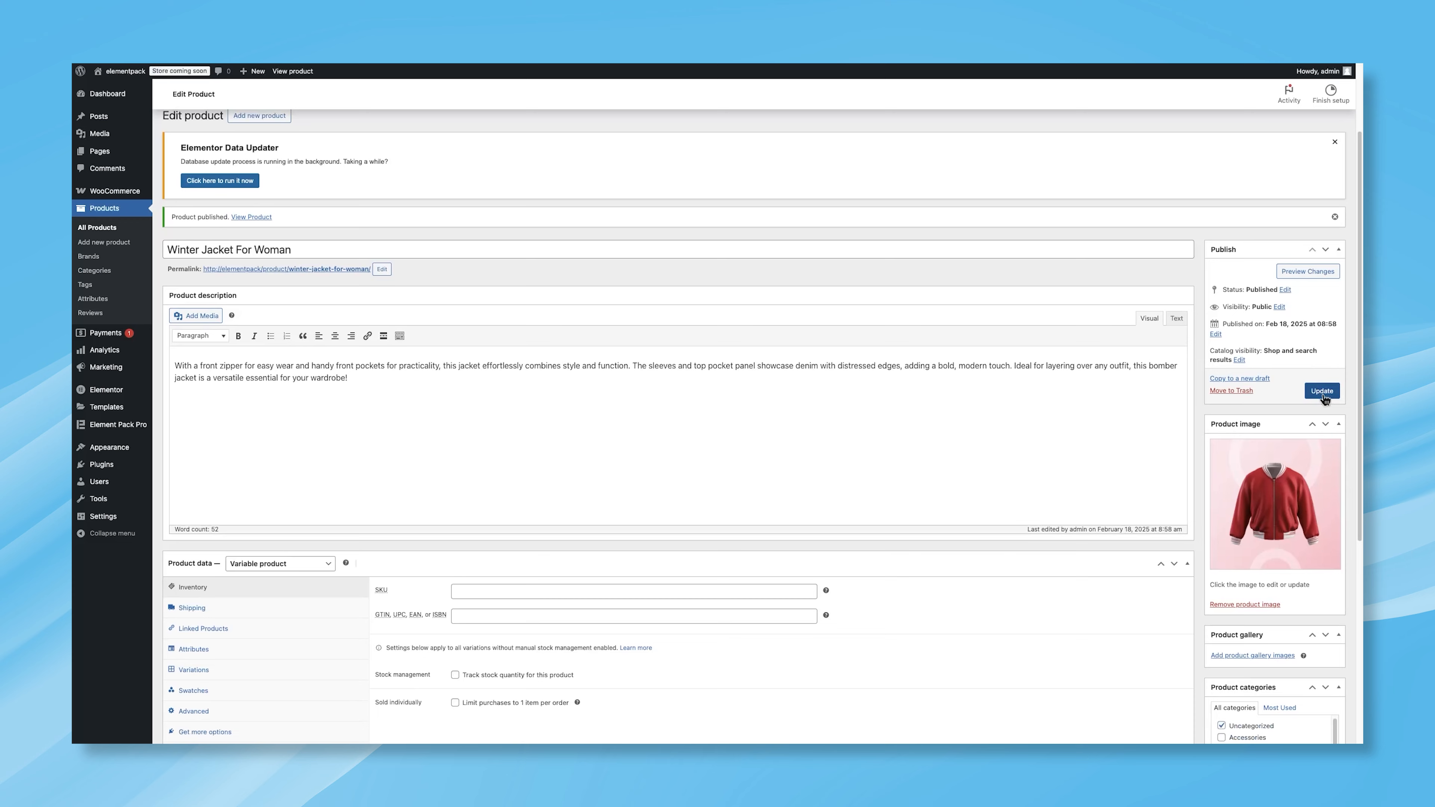
click(1323, 394)
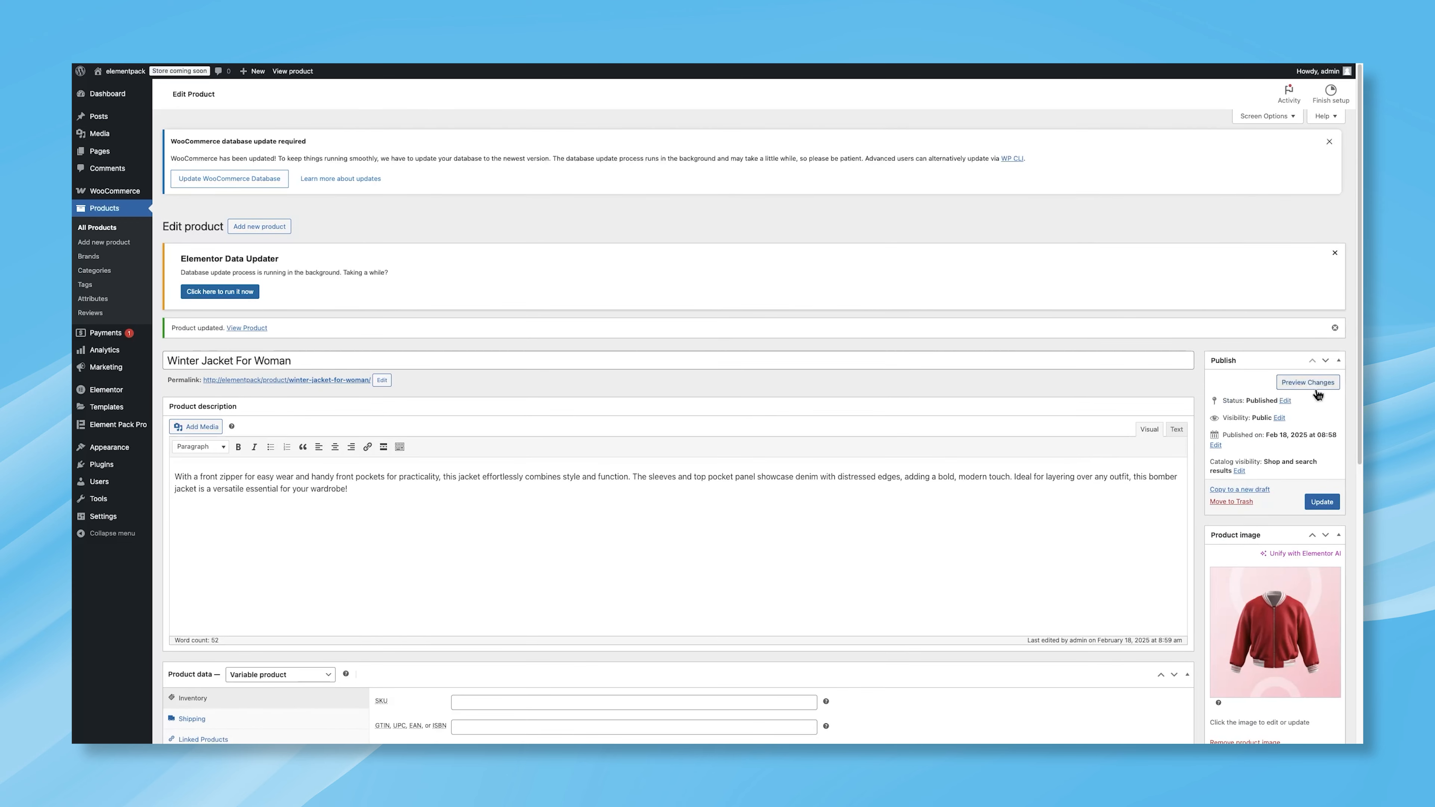
Step: Preview the product page and try the Image and Size swatches on the storefront
click(1308, 384)
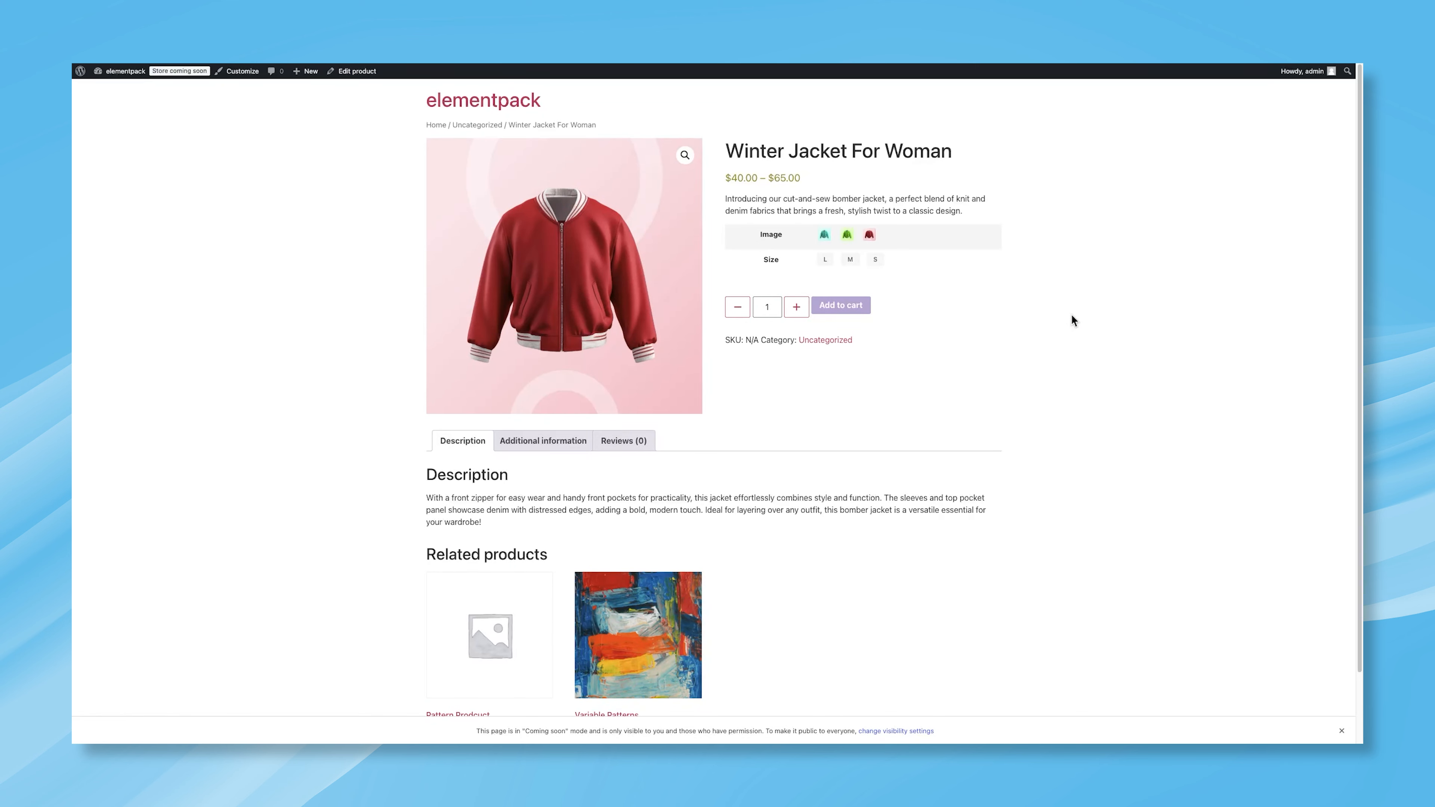
click(827, 237)
click(827, 260)
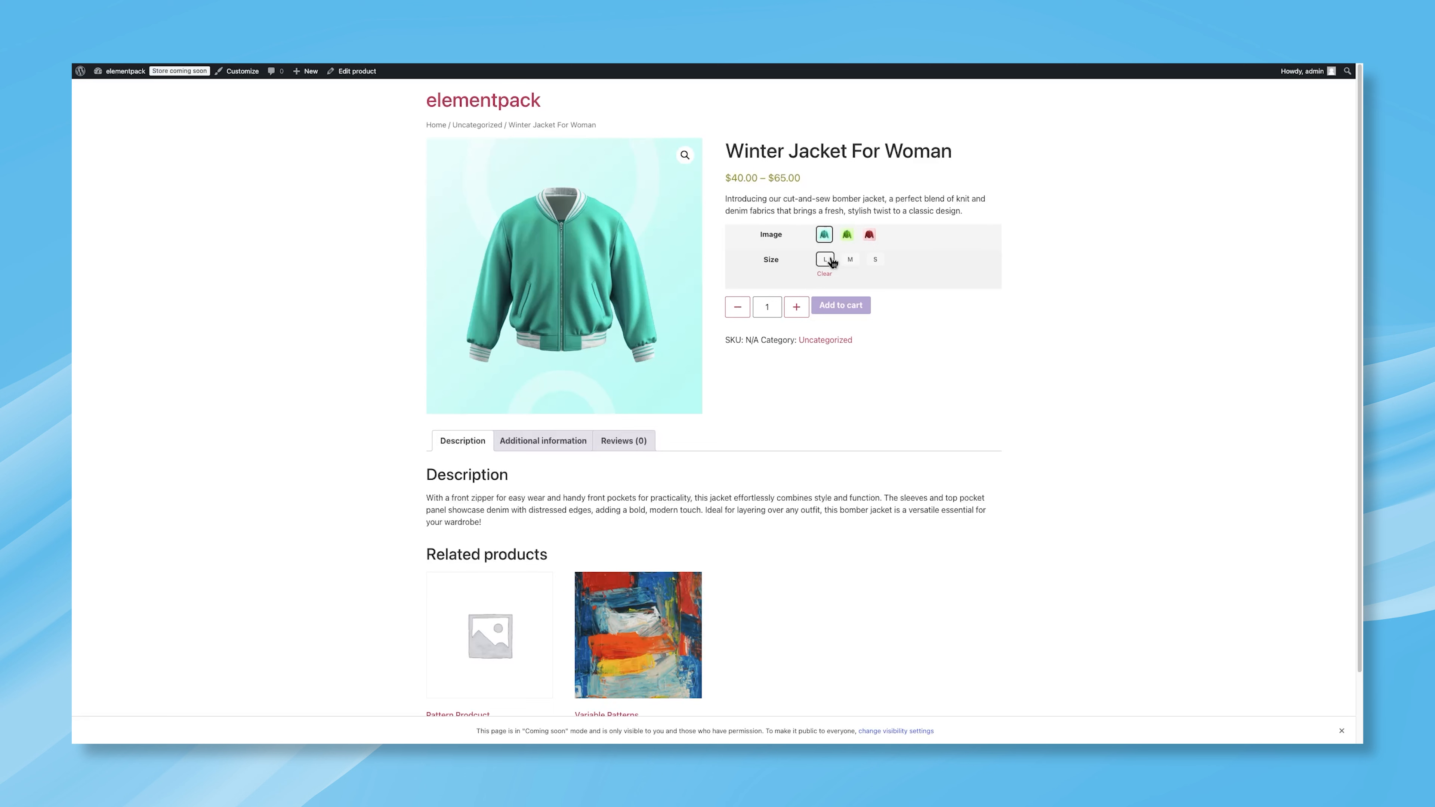
click(849, 260)
click(850, 242)
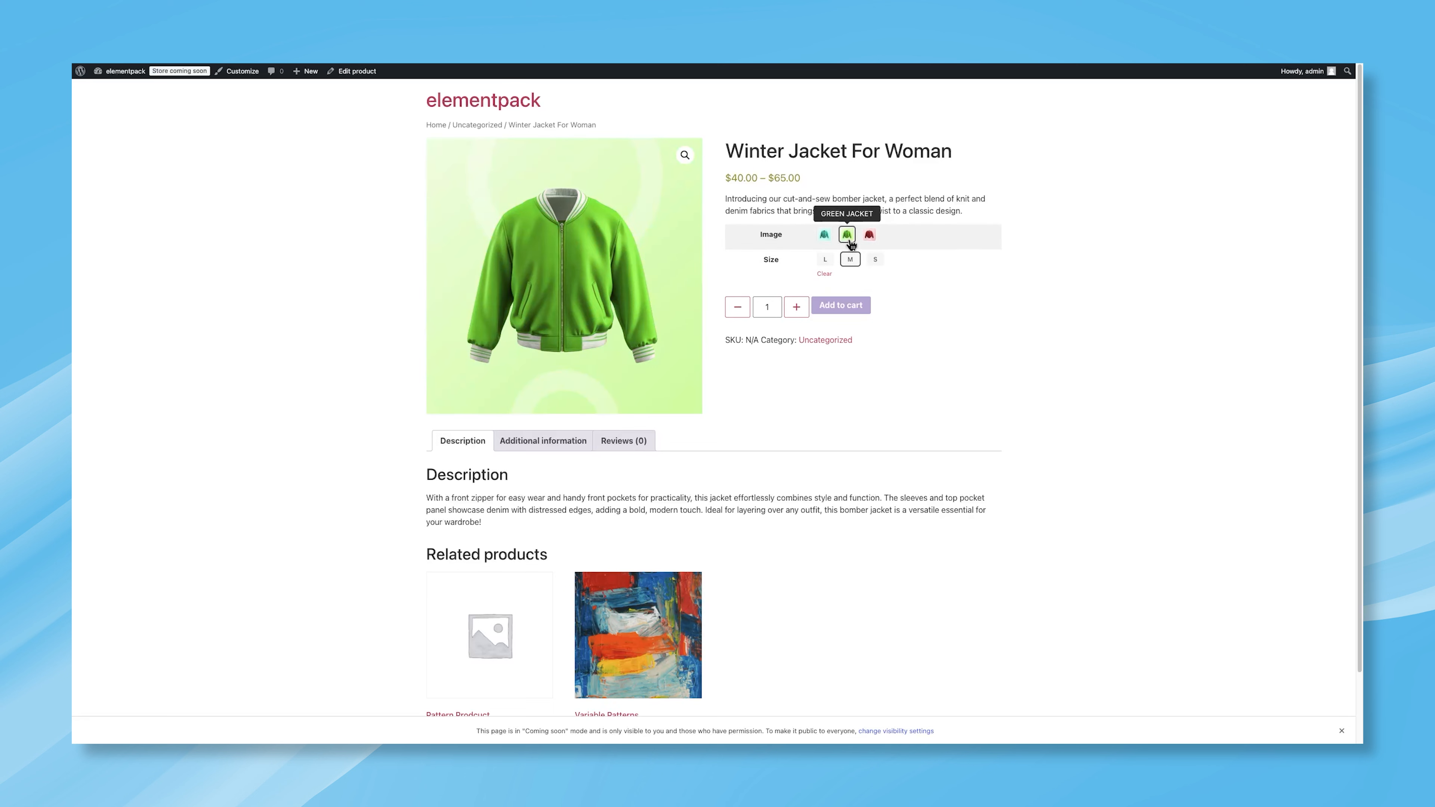
click(870, 239)
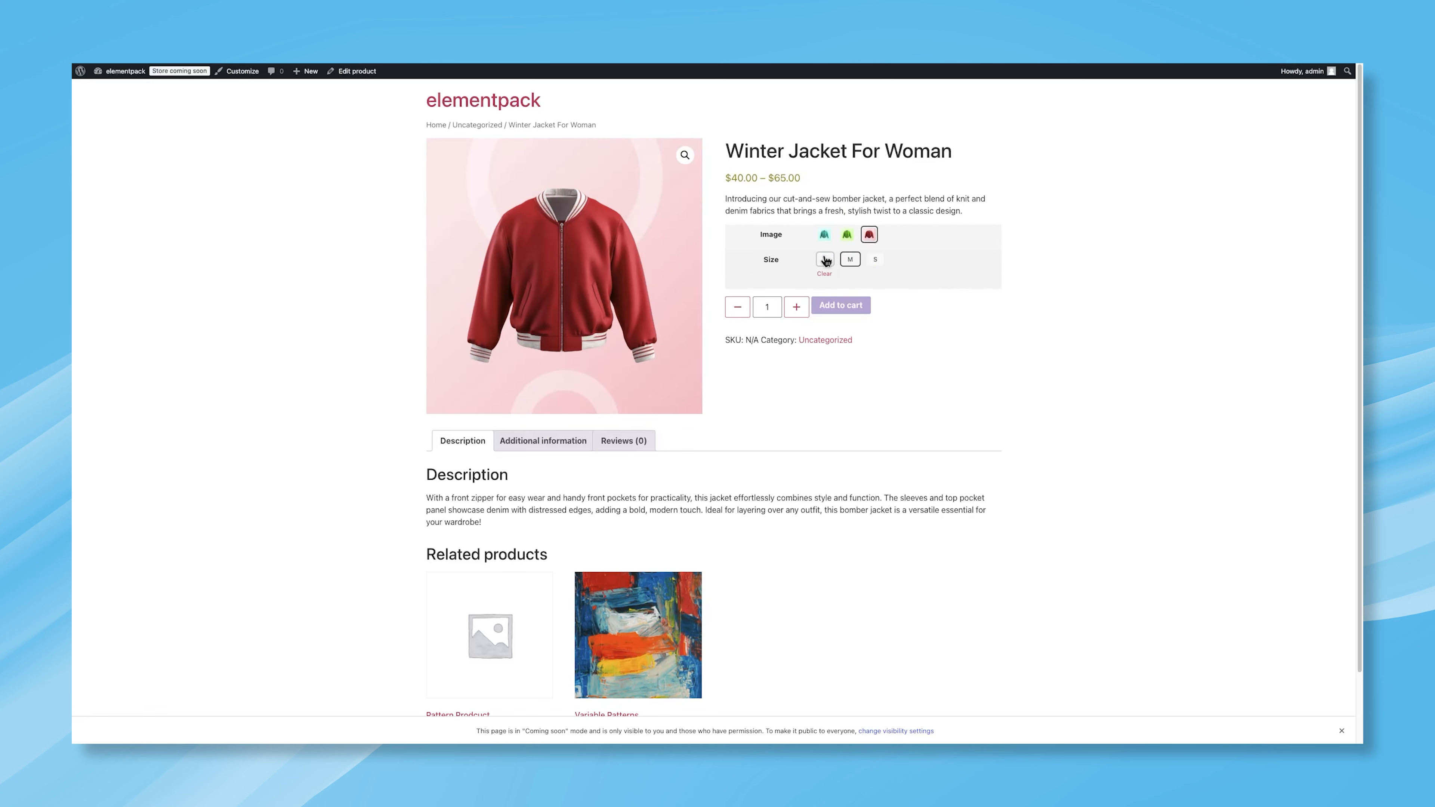
click(873, 261)
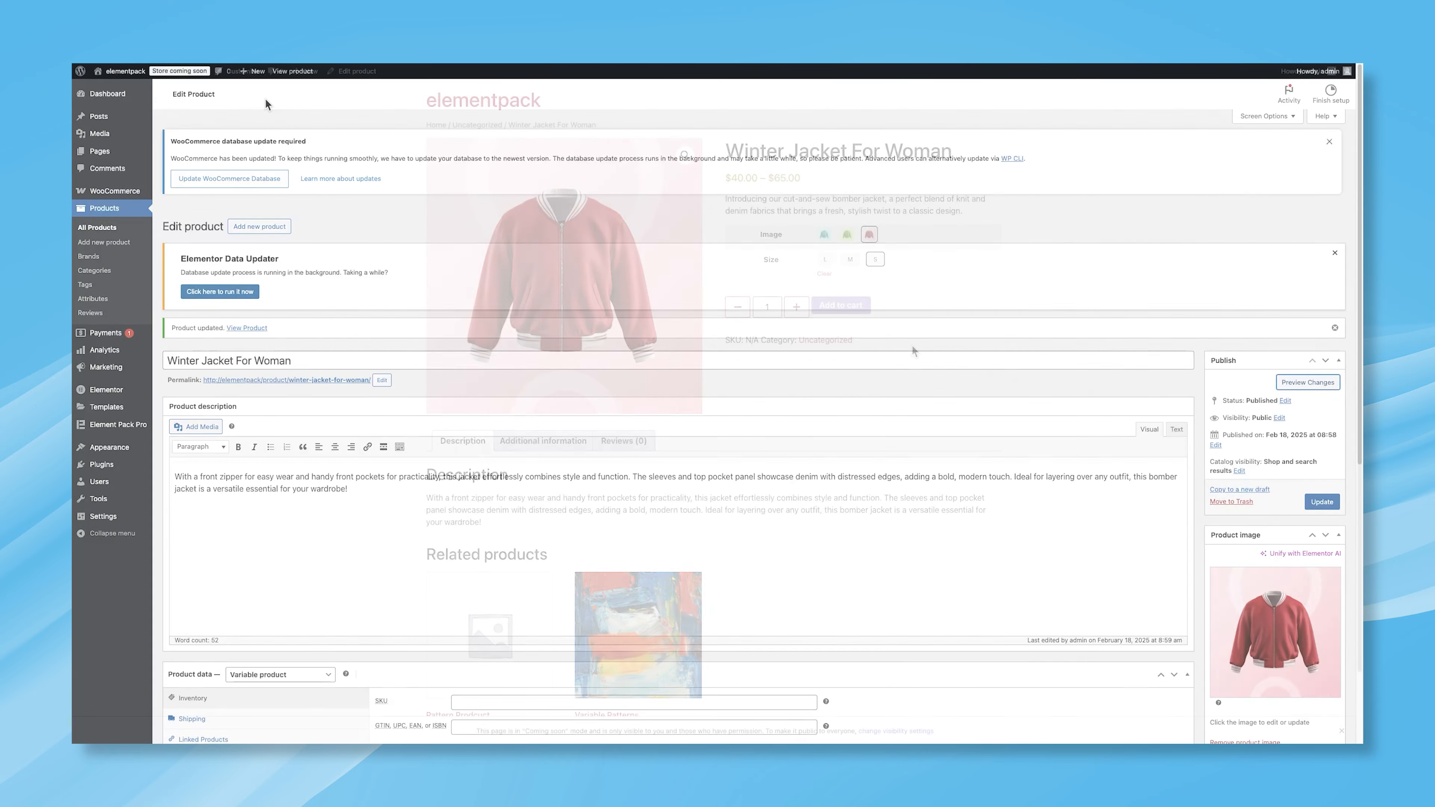
Step: Start a new product named Men High Shoe
click(112, 208)
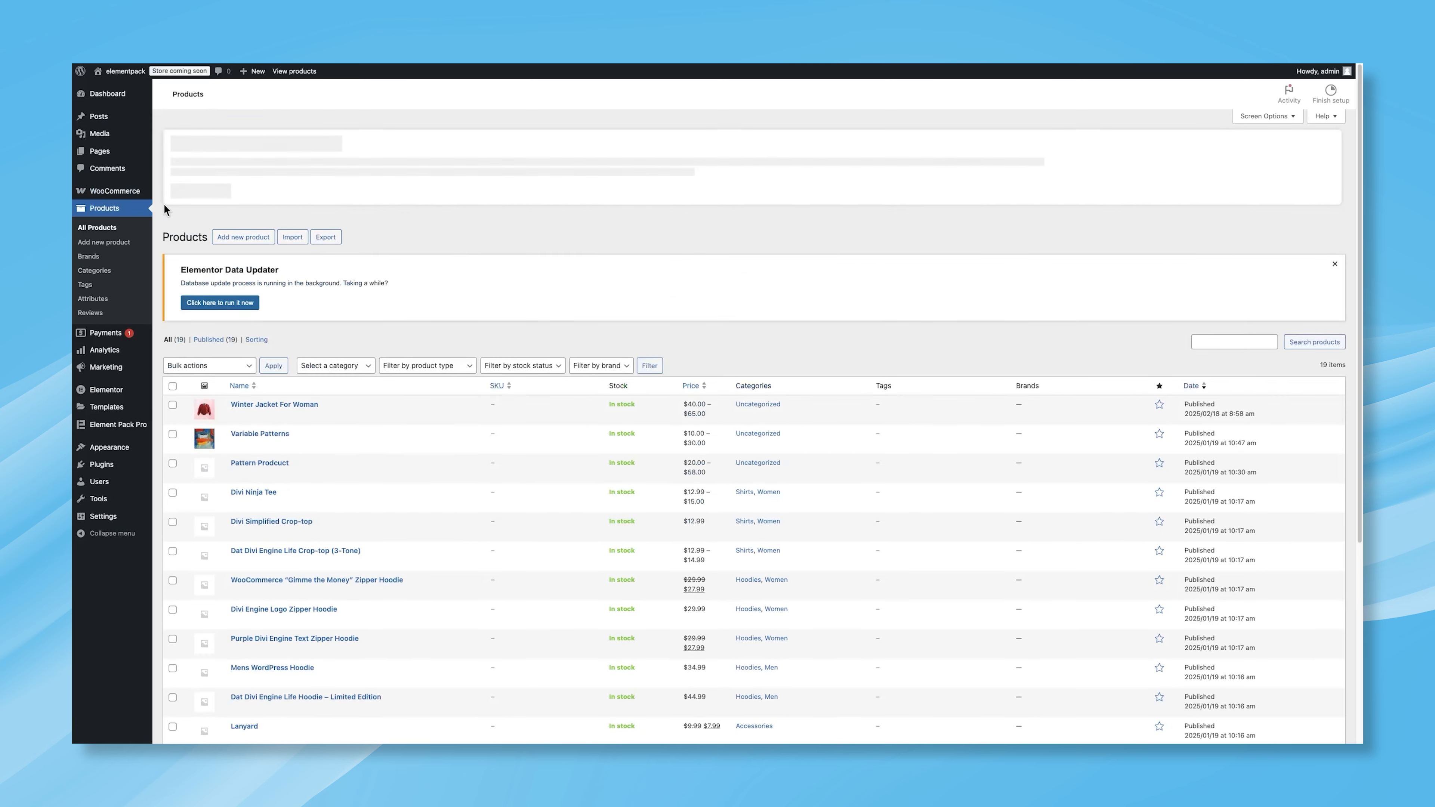
click(228, 238)
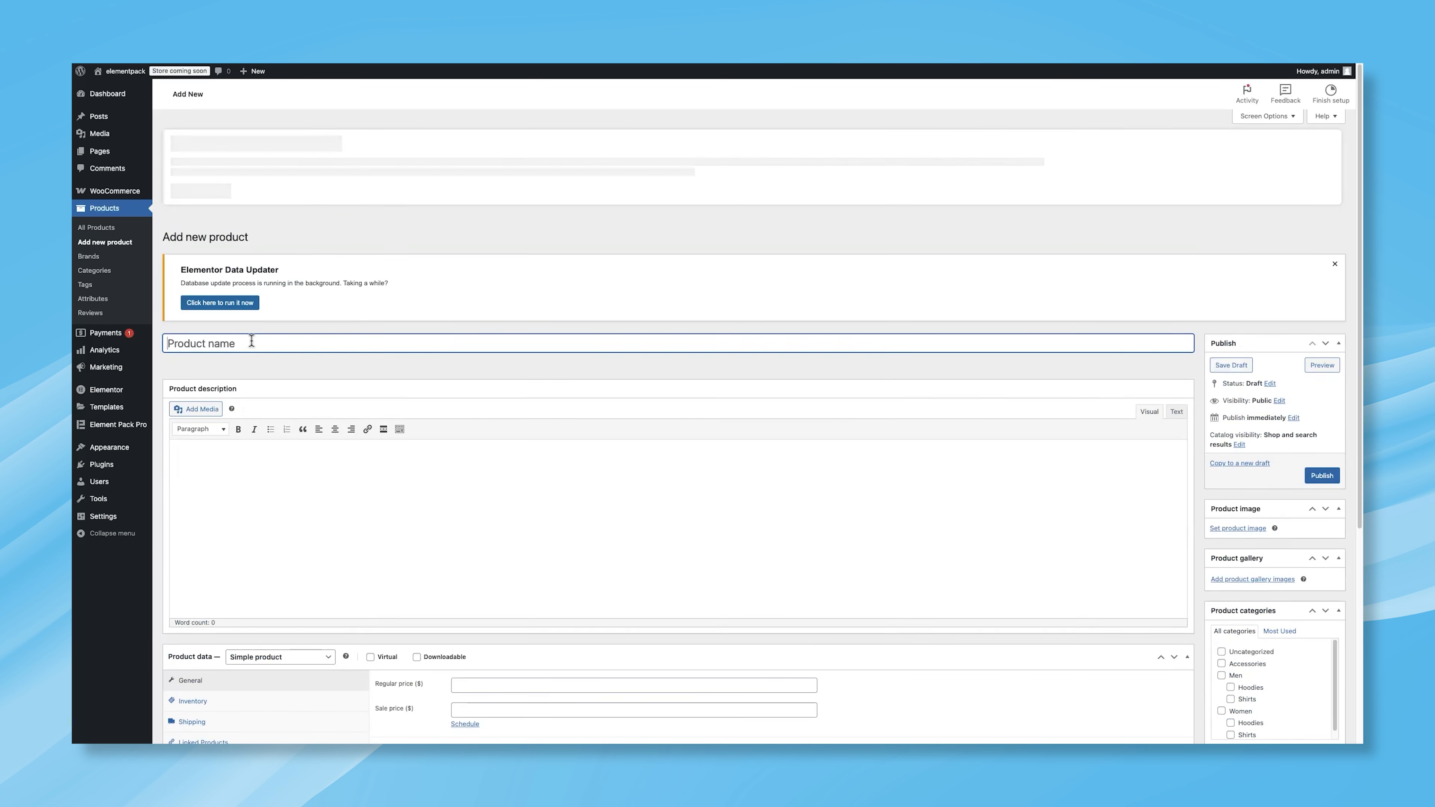
text(Men High Shoe)
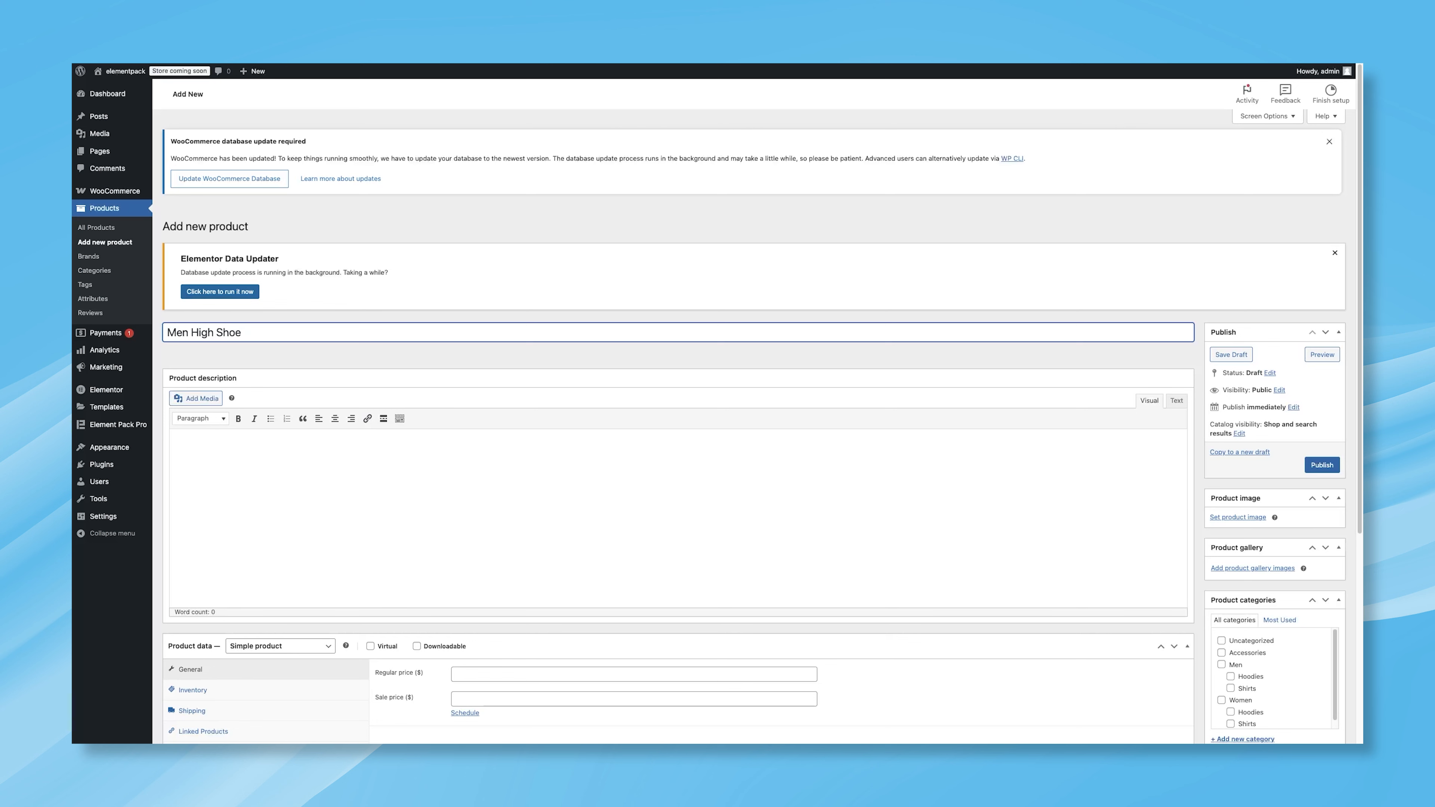
Step: Paste the product description and short description, and set the product type to Variable product
click(343, 459)
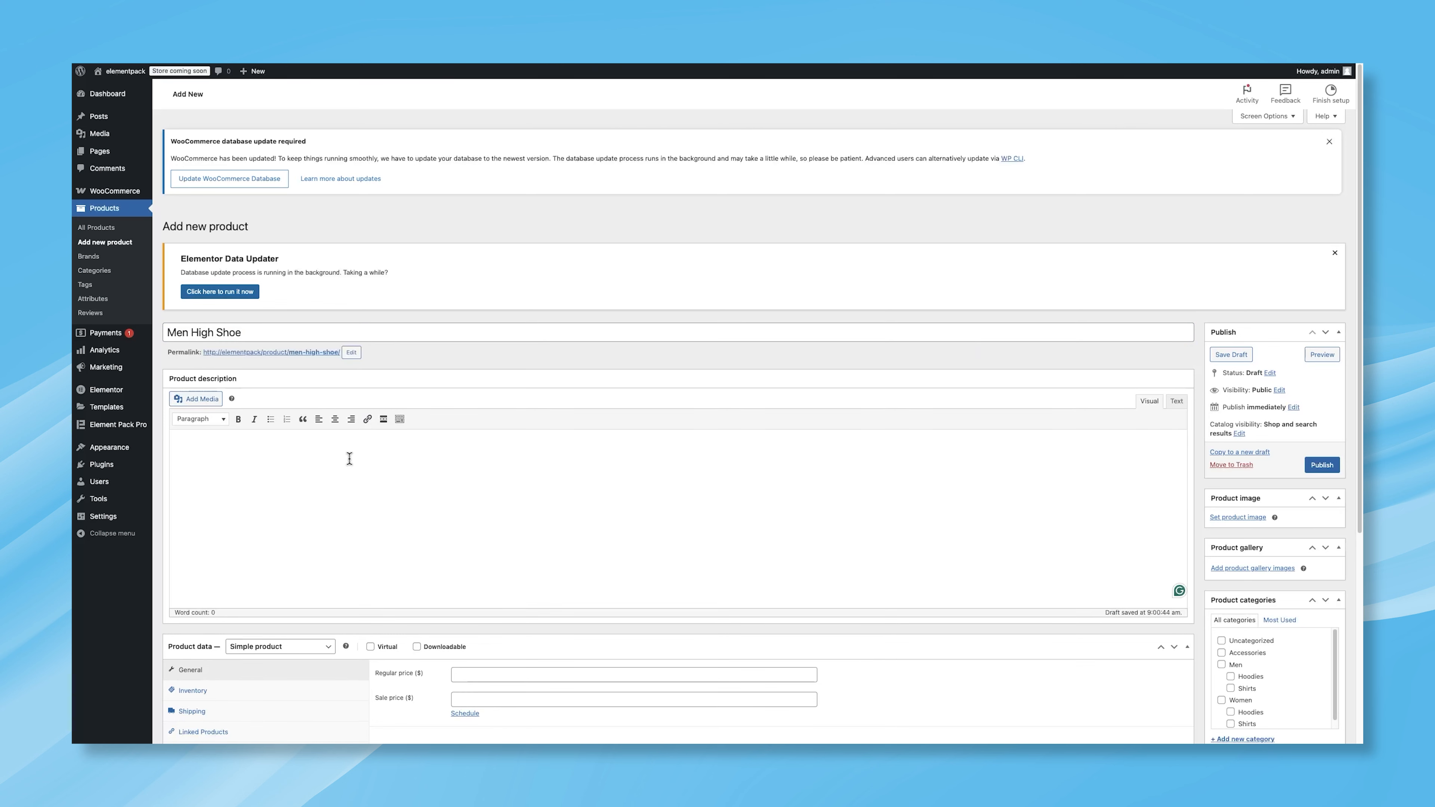
key(ctrl+v)
scroll(515, 542, down, 5)
click(507, 644)
text(Introducing our cut-and-sew bomber jacket, a perfect blend of knit and denim fabrics that brings a fresh, stylish twist to a classic design.)
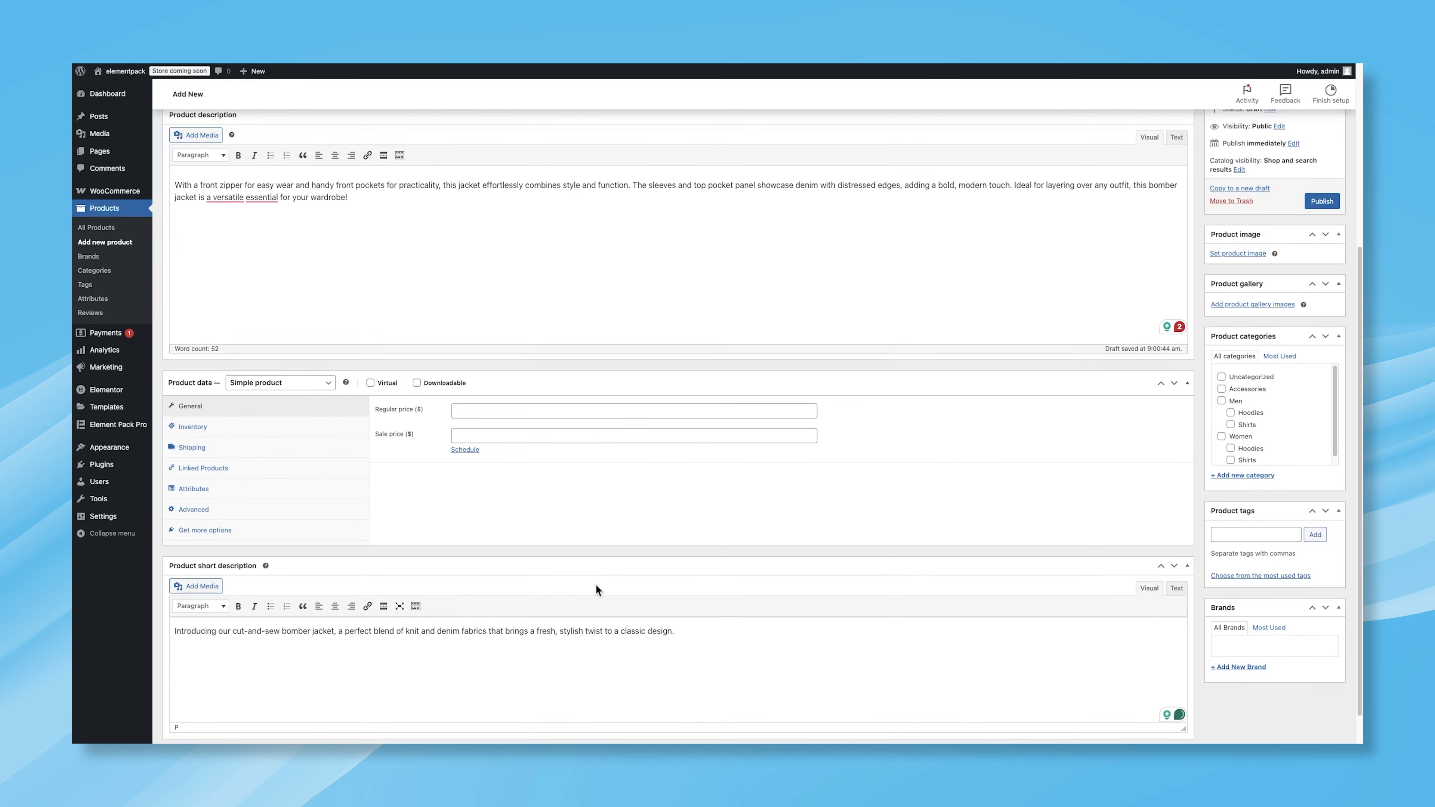
click(314, 392)
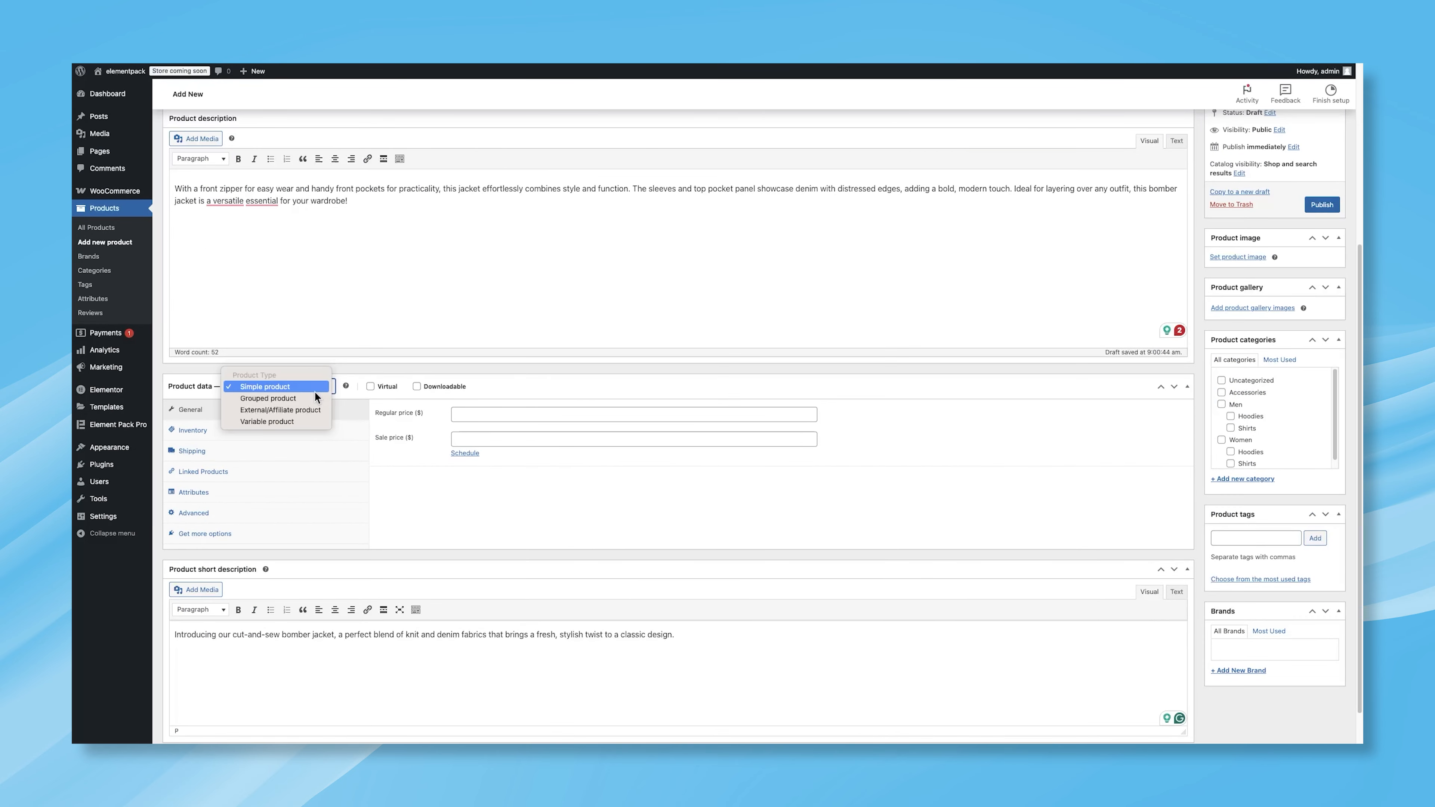
click(289, 421)
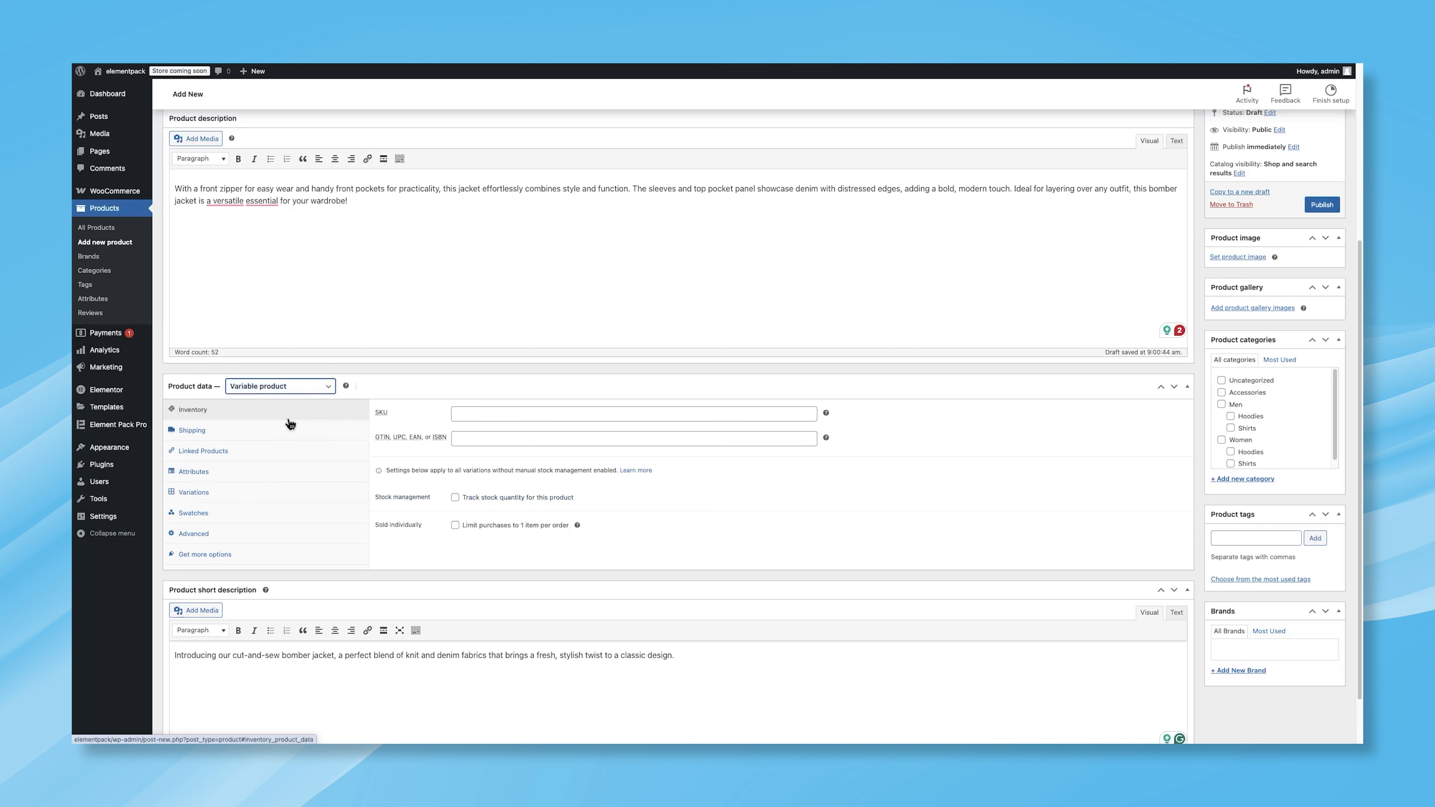
Step: Add the existing Color attribute to the product with all its values selected, and save the attributes
click(257, 470)
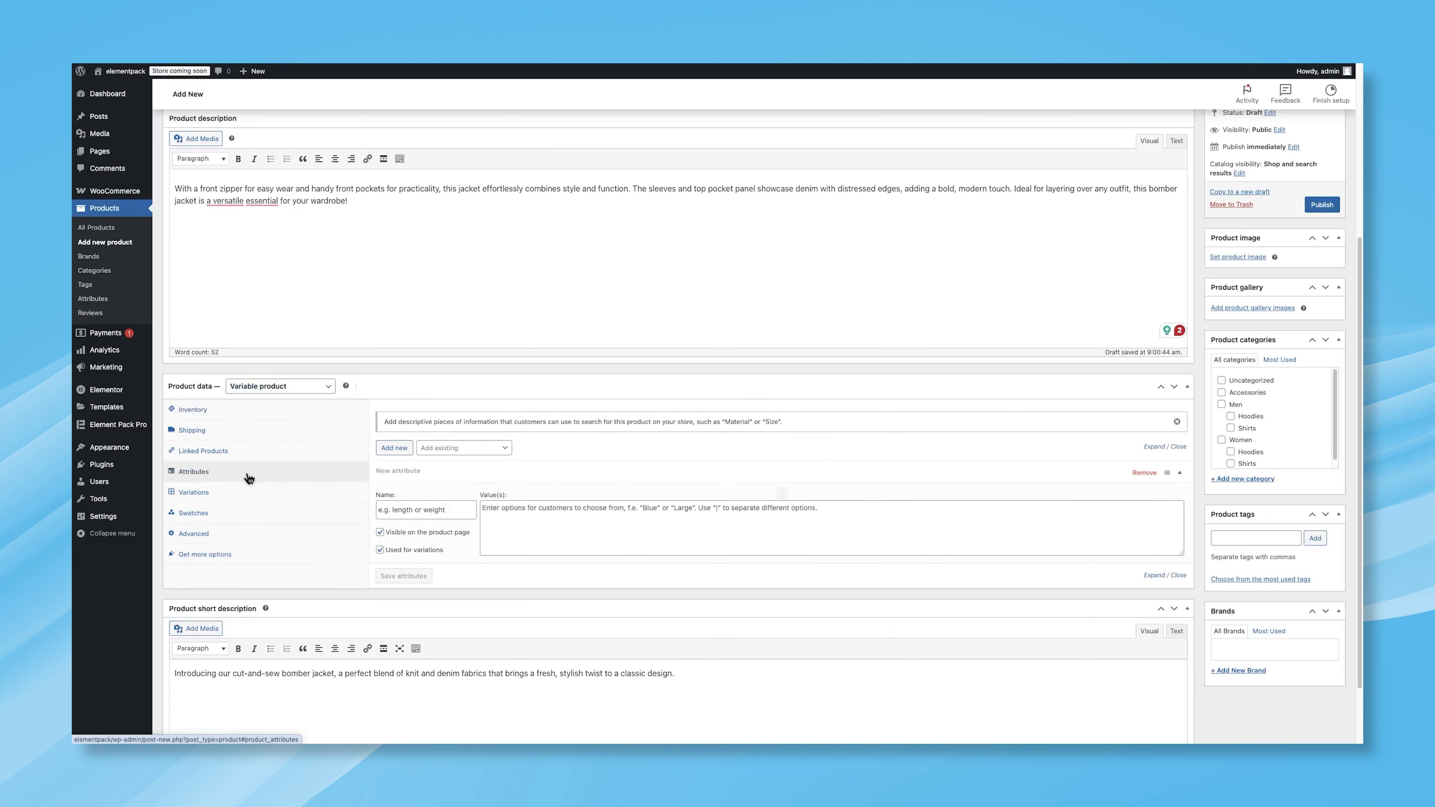
click(442, 450)
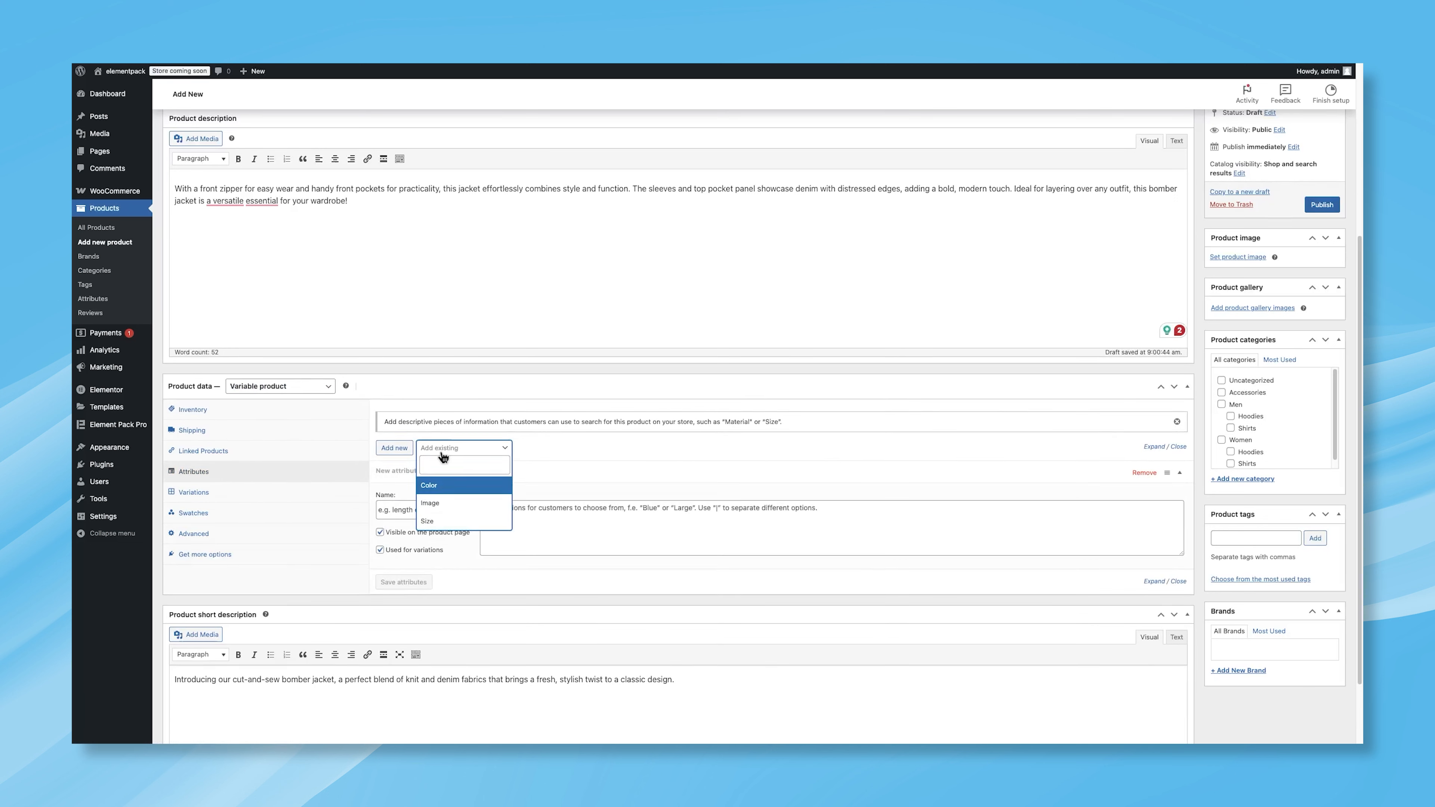
click(437, 486)
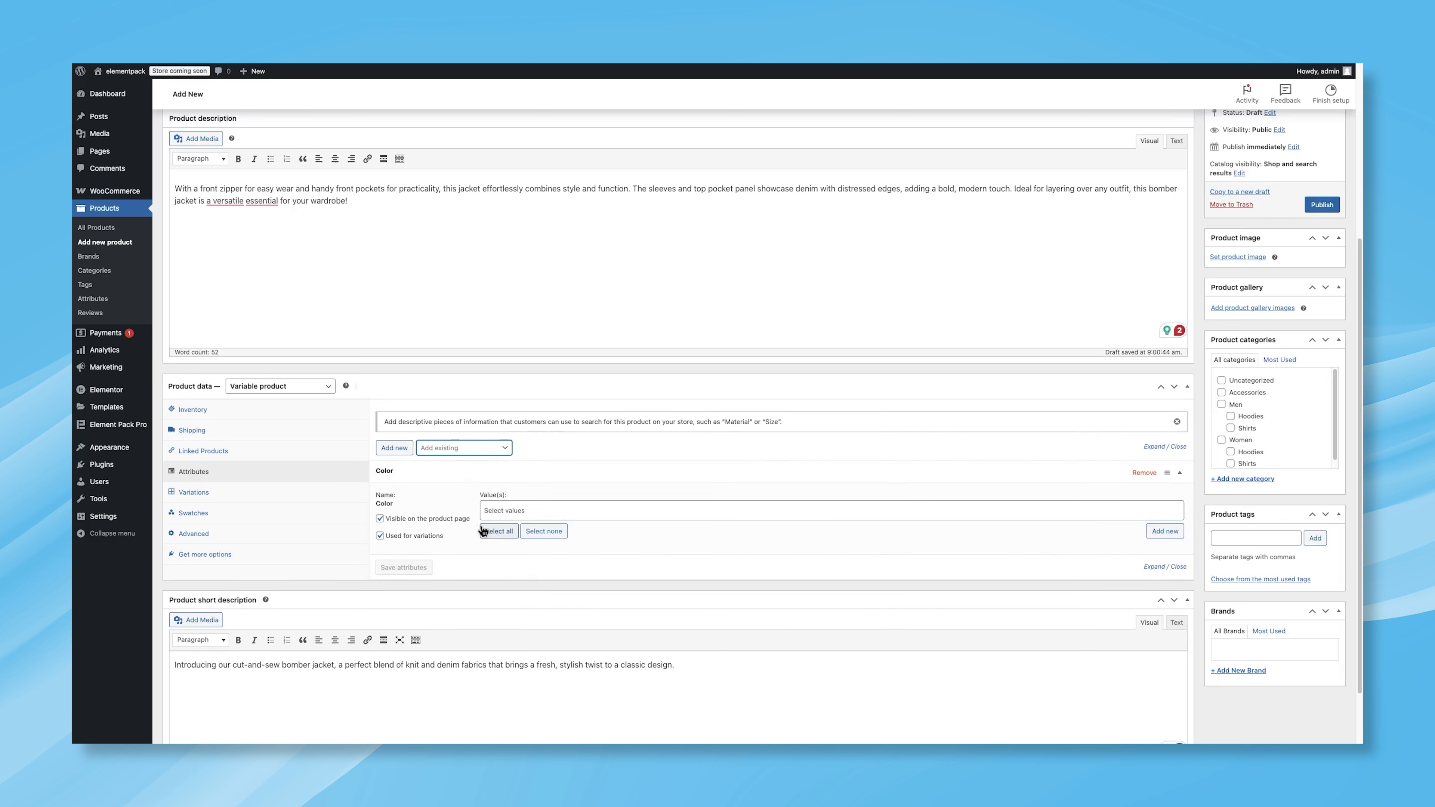
click(484, 532)
click(412, 568)
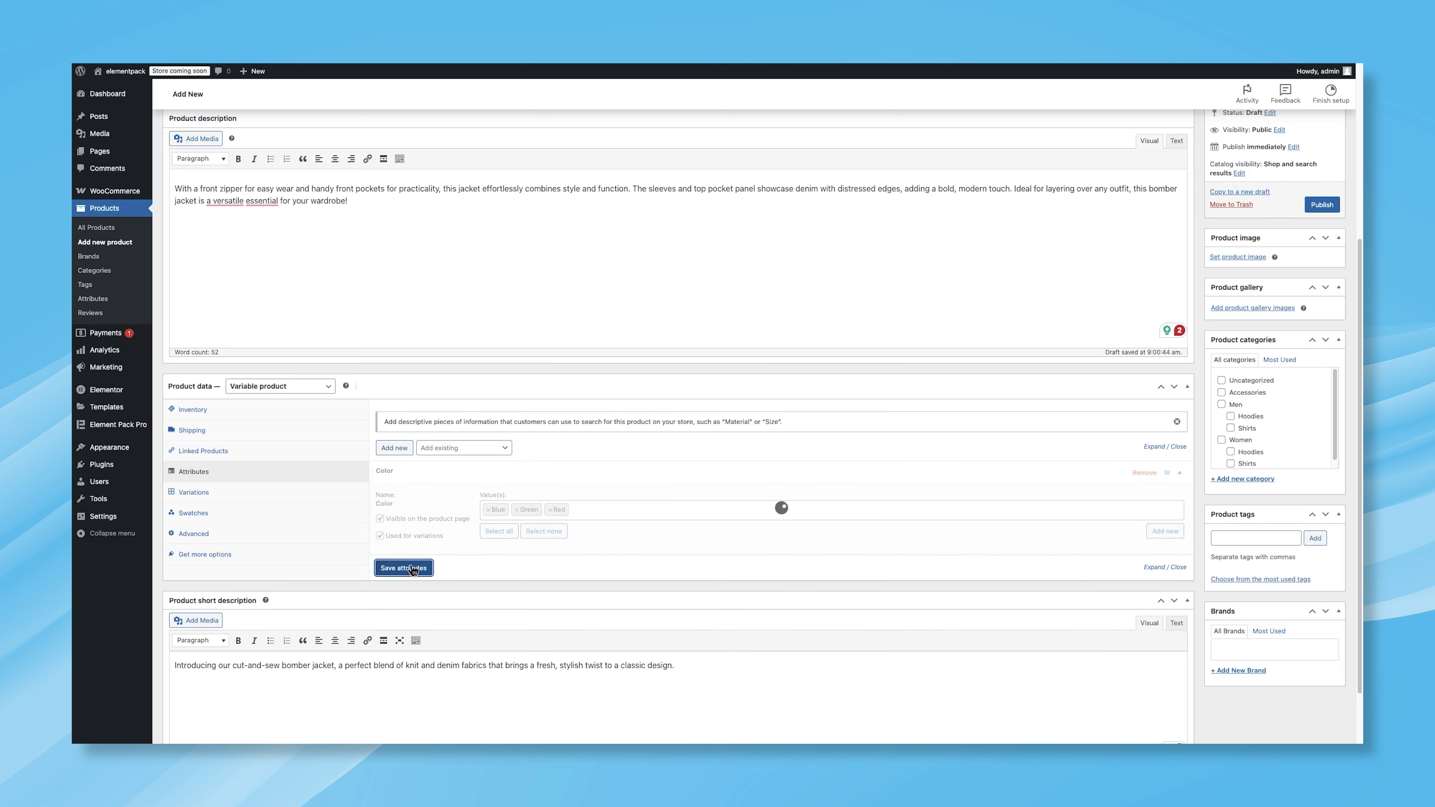
Step: Add the existing Size attribute with all its values selected, and save the attributes
click(462, 450)
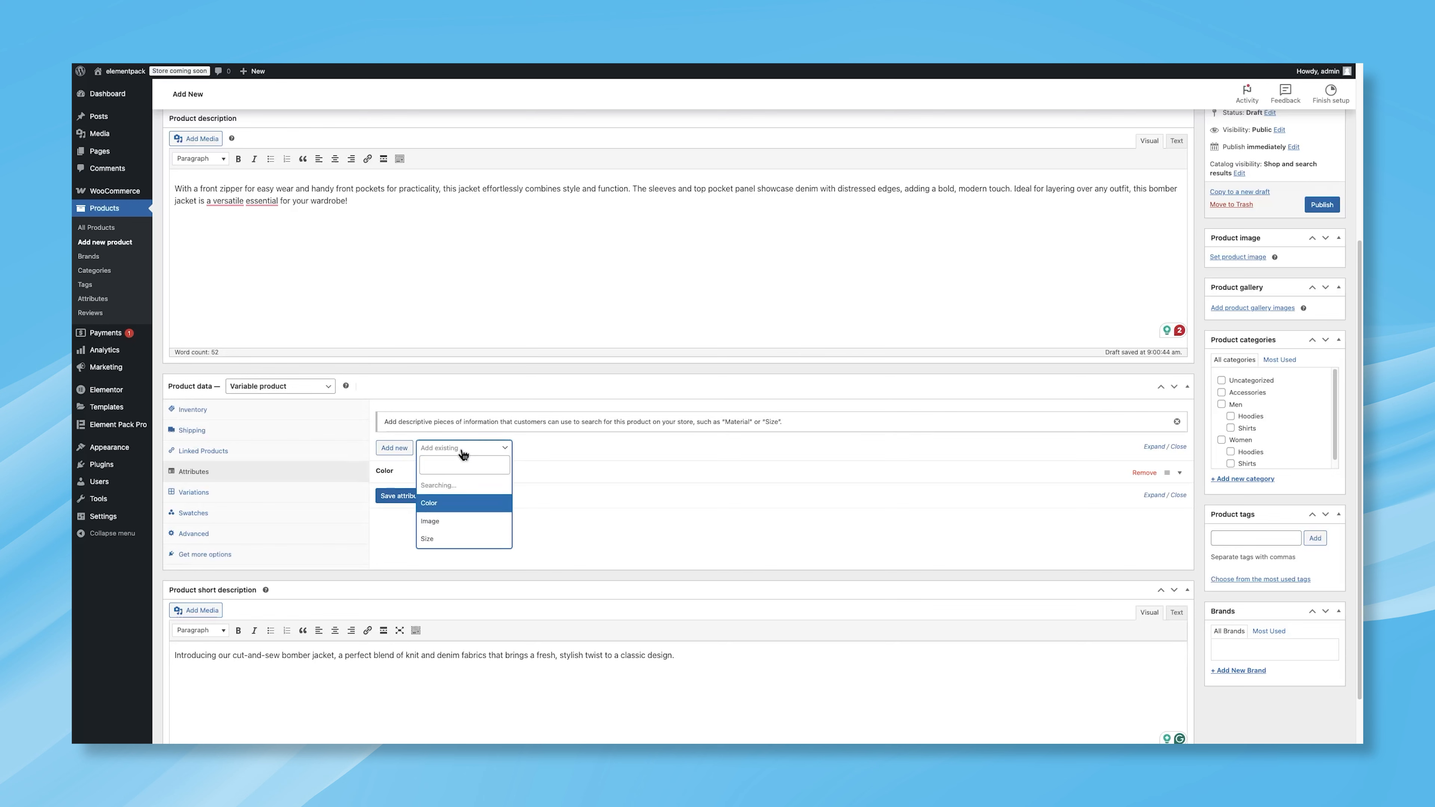
click(435, 537)
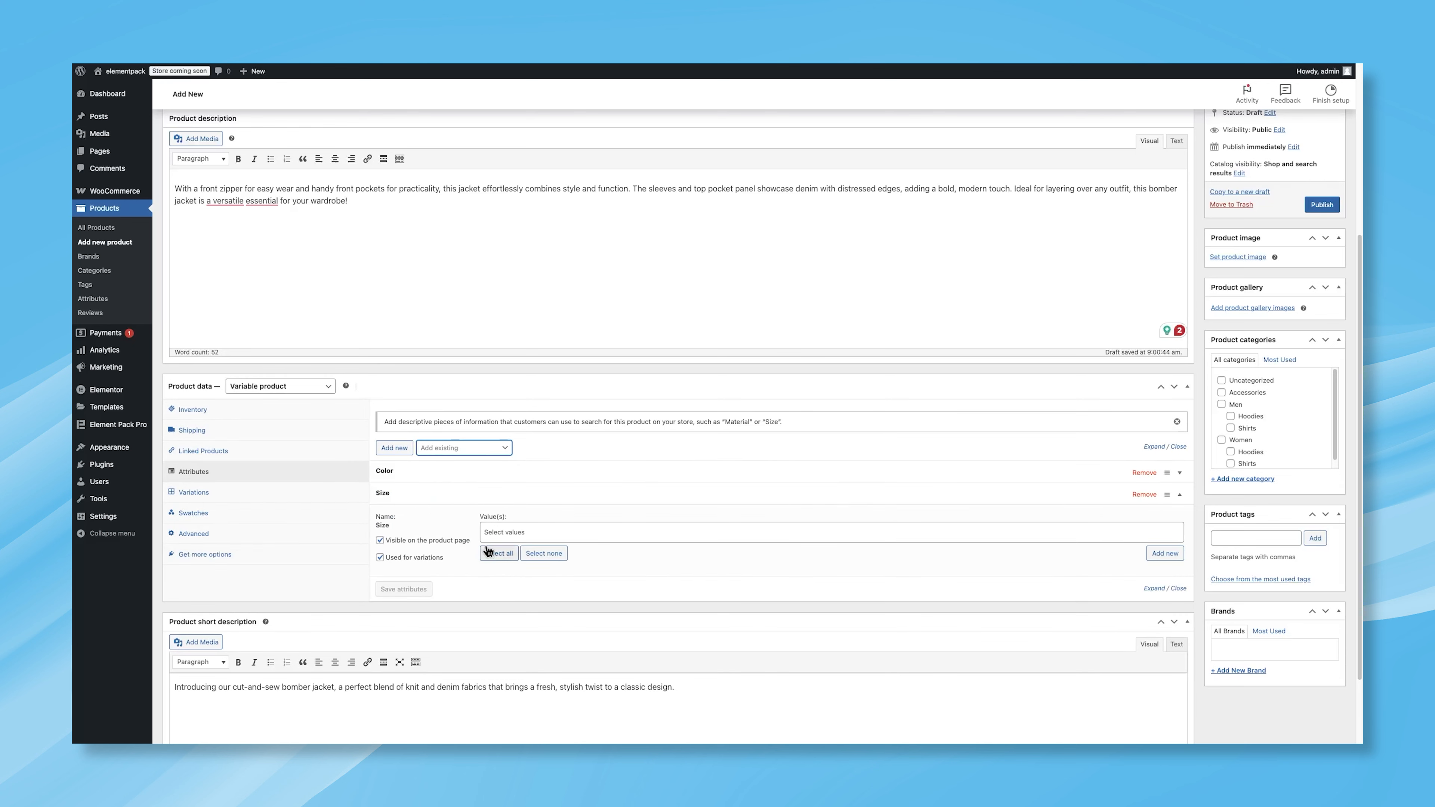
click(489, 553)
click(403, 589)
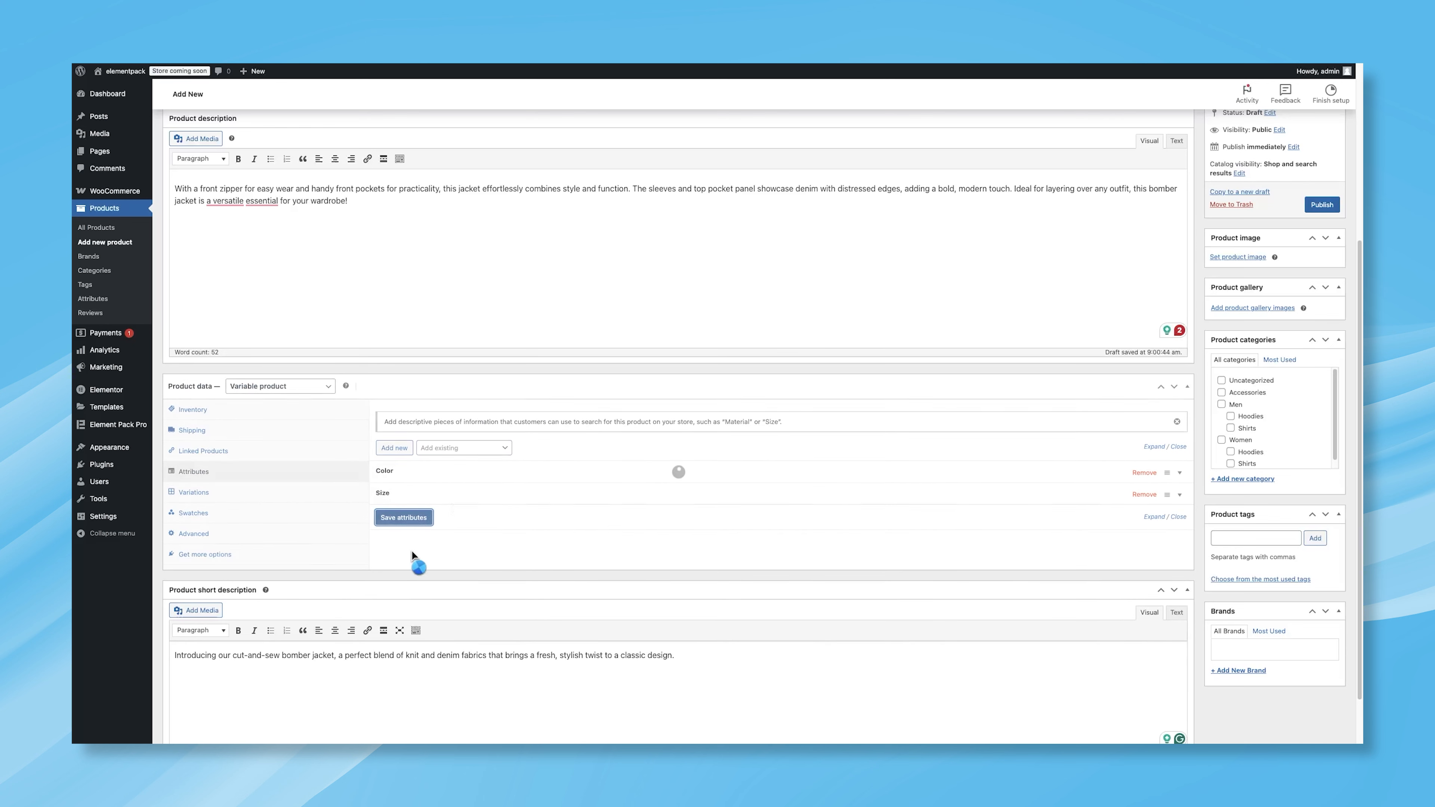
Step: Manually add three variations with colors Blue, Green and Red, and save the changes
click(297, 497)
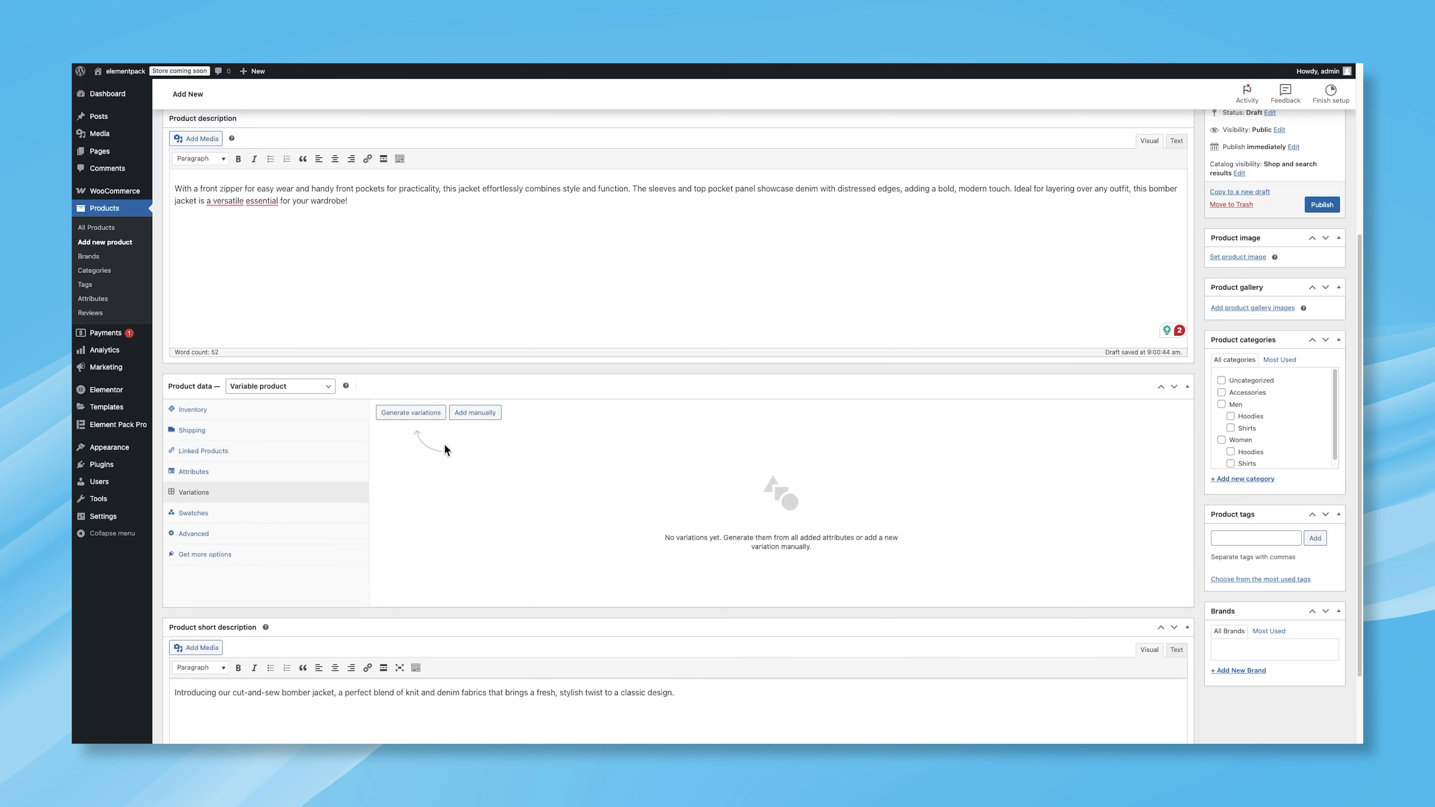
click(473, 418)
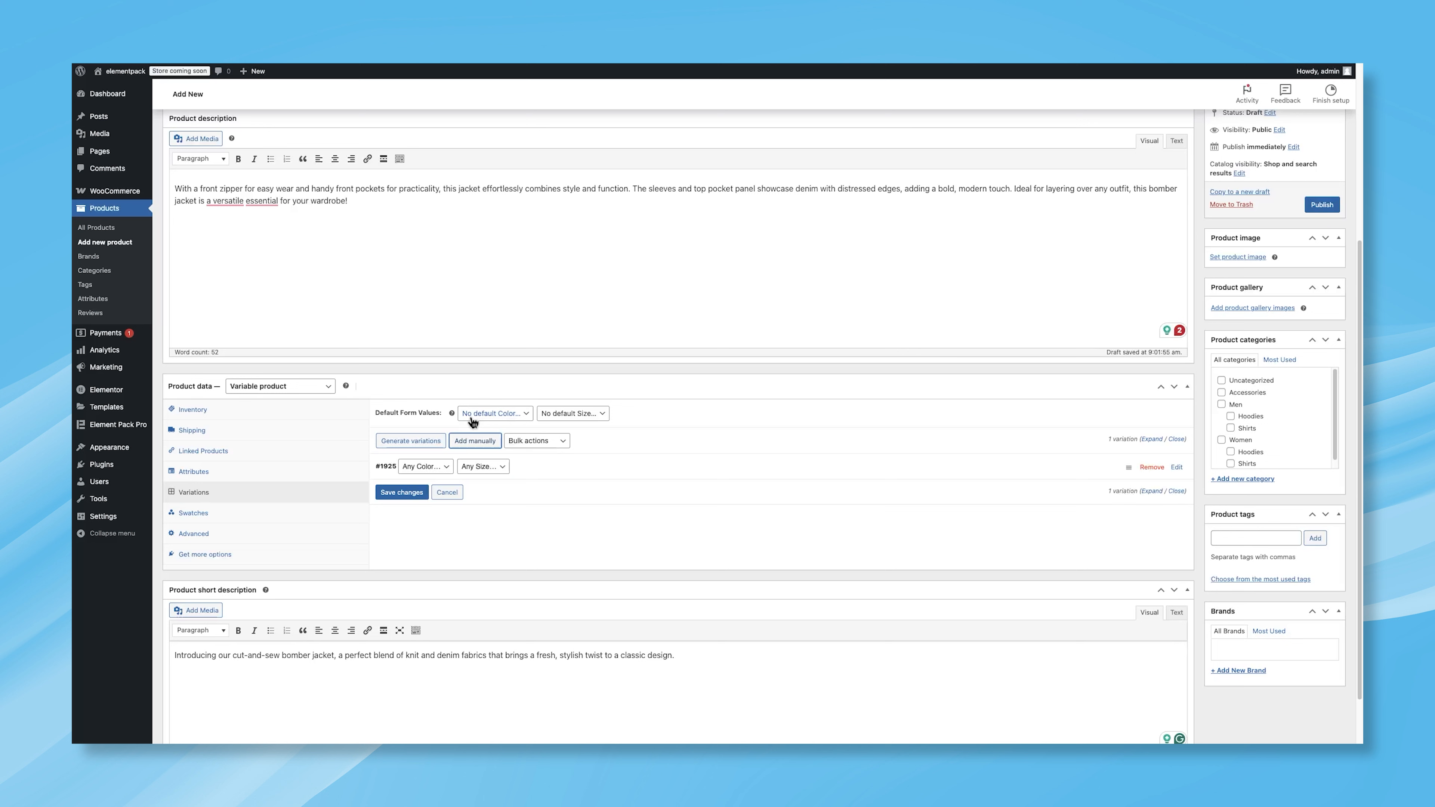
click(426, 466)
click(425, 477)
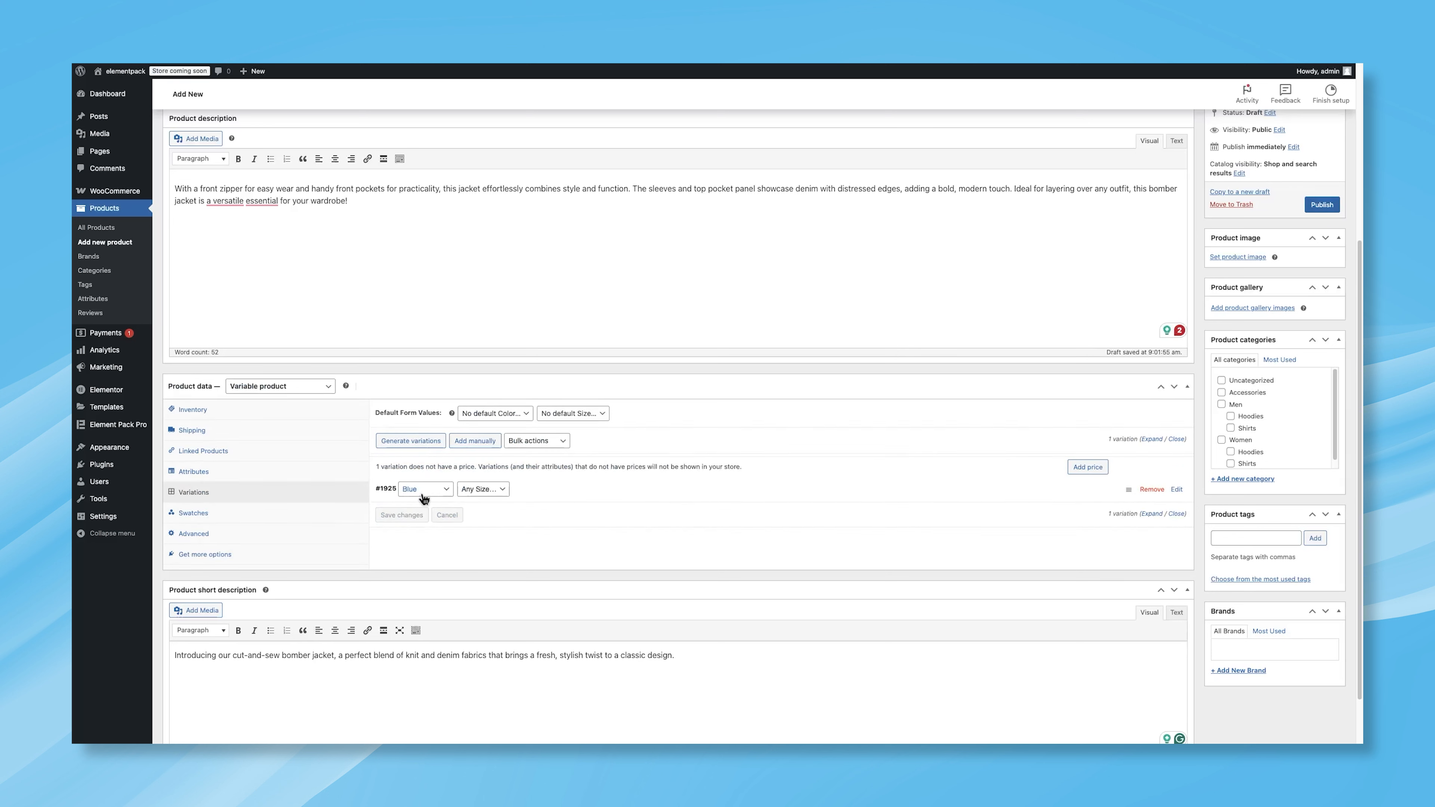
click(476, 442)
click(435, 468)
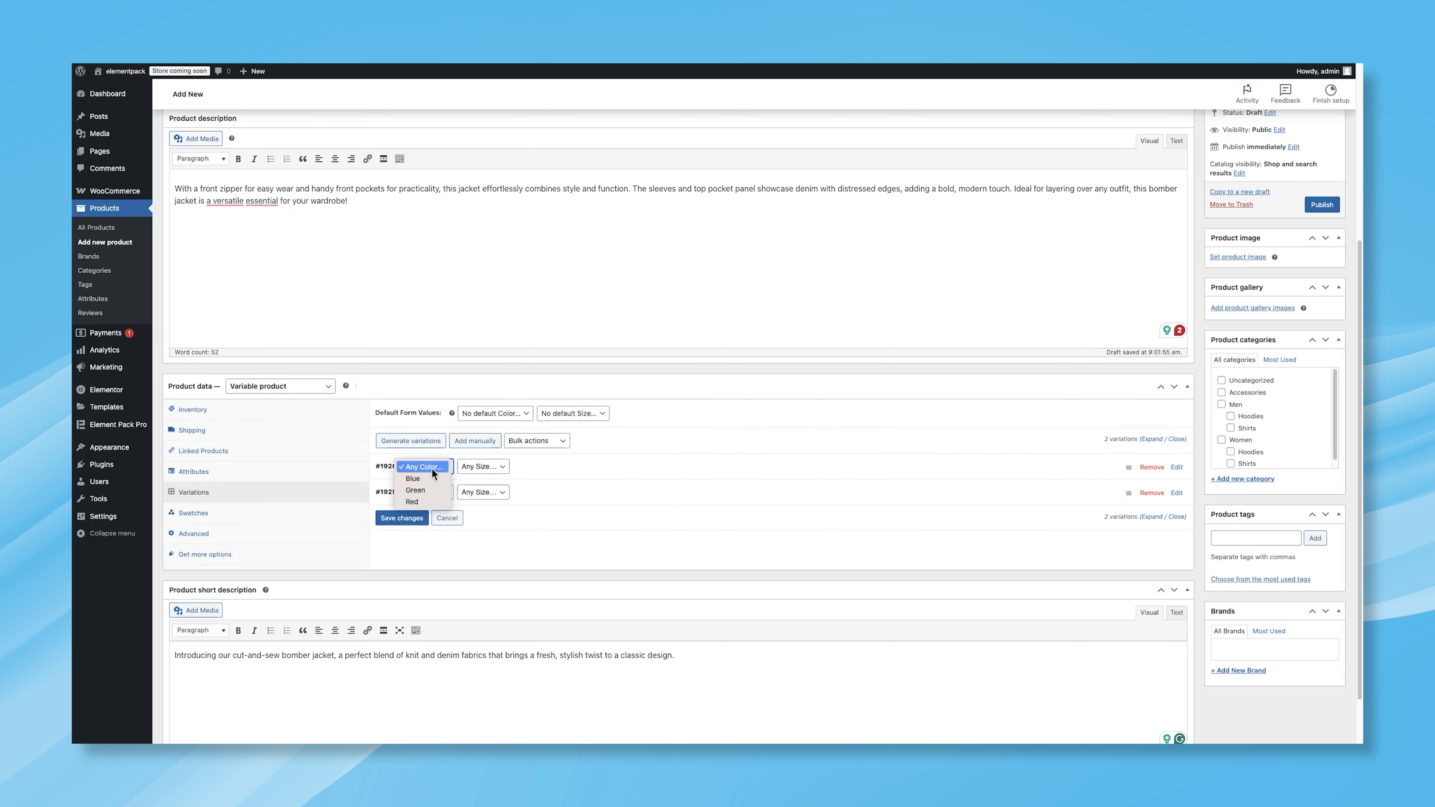
click(469, 441)
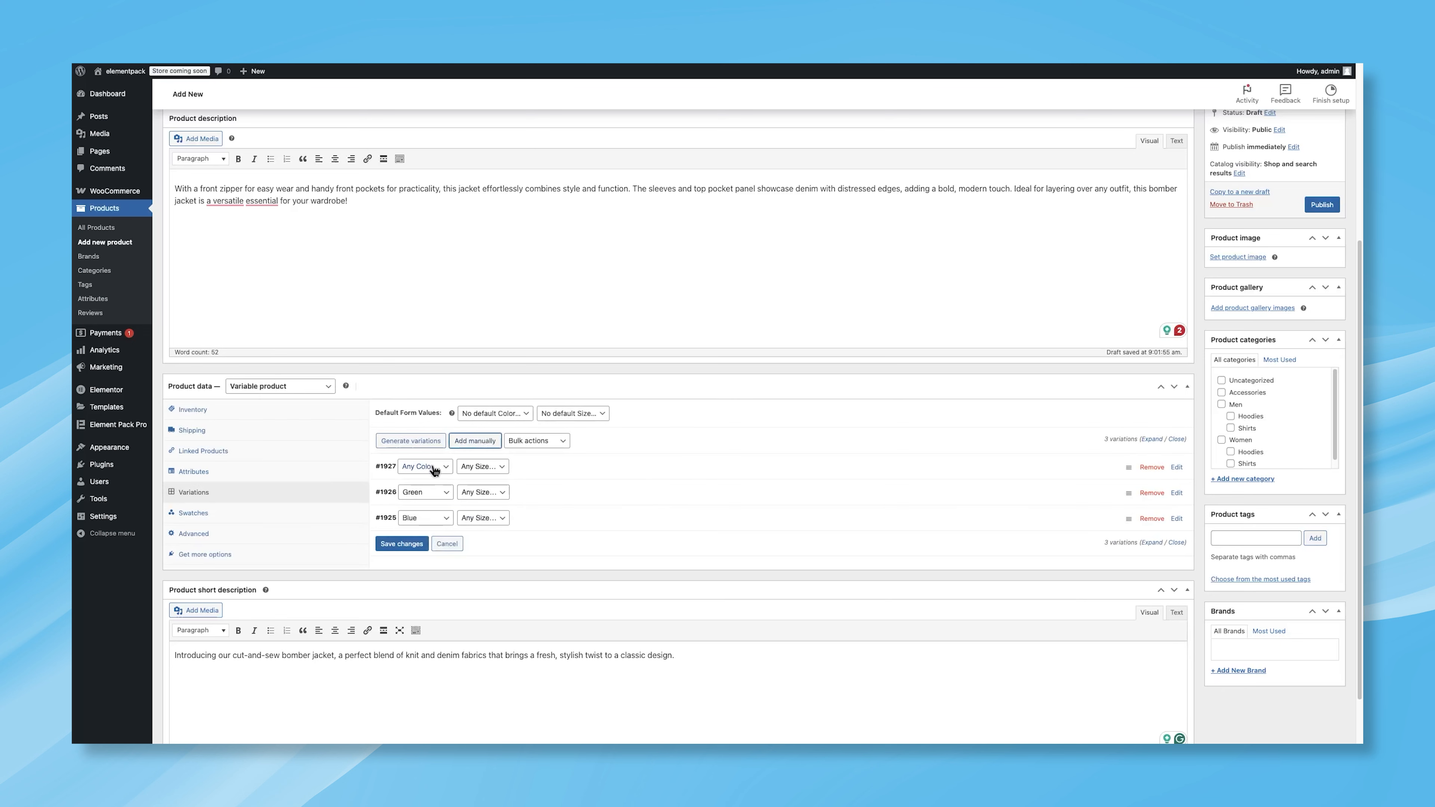
click(428, 467)
click(413, 502)
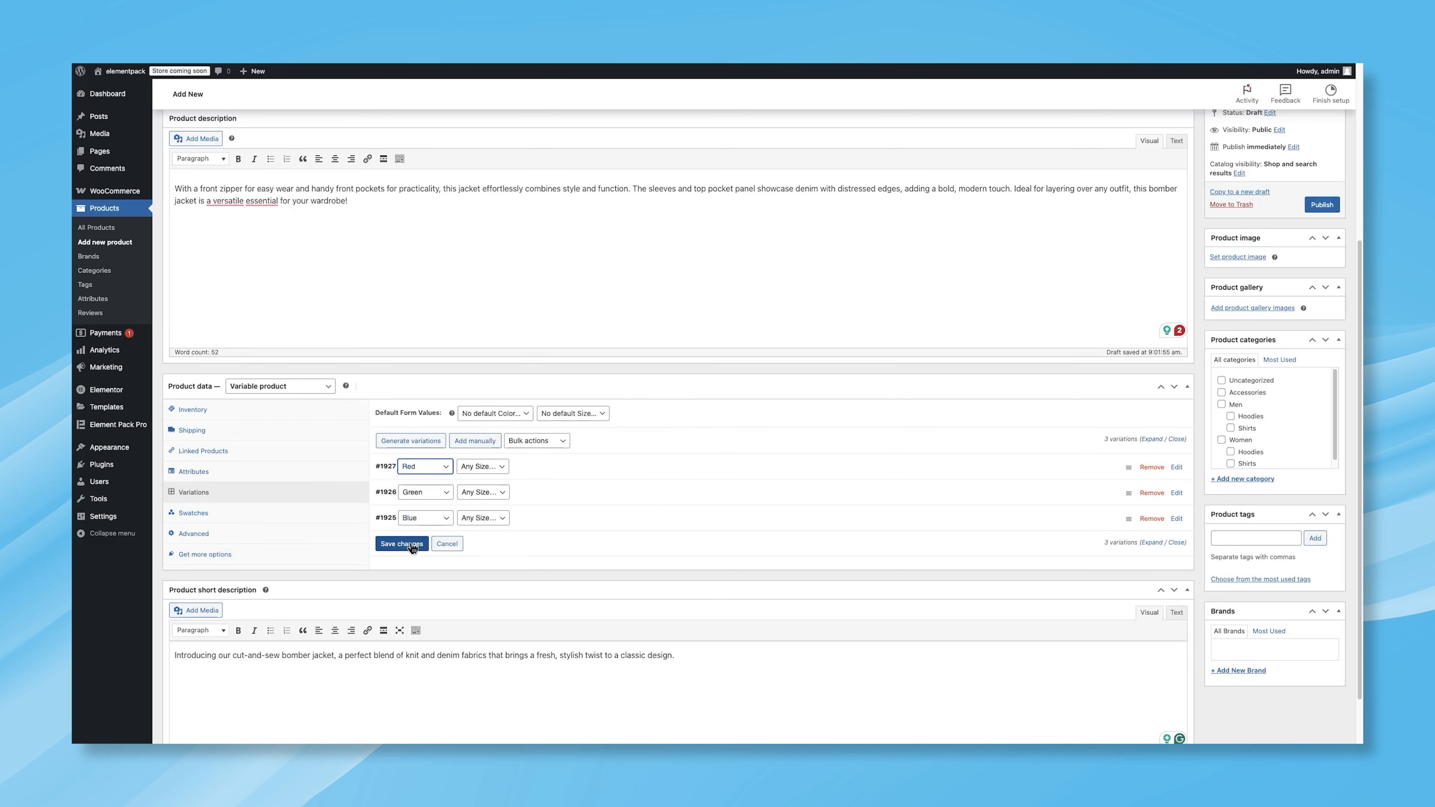
click(411, 546)
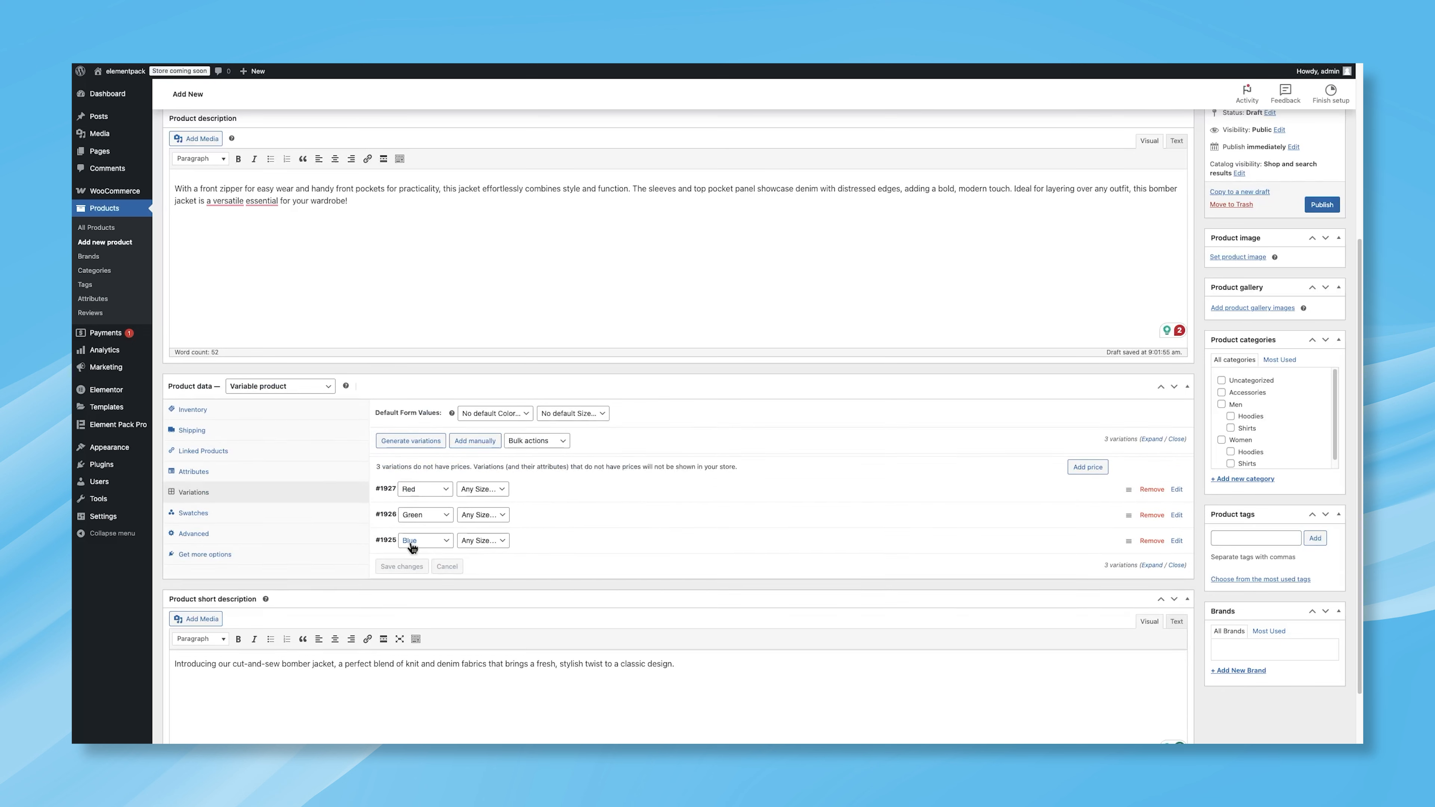
Step: Give the Red variation the purple shoe image and a regular price of 70
click(586, 492)
click(436, 468)
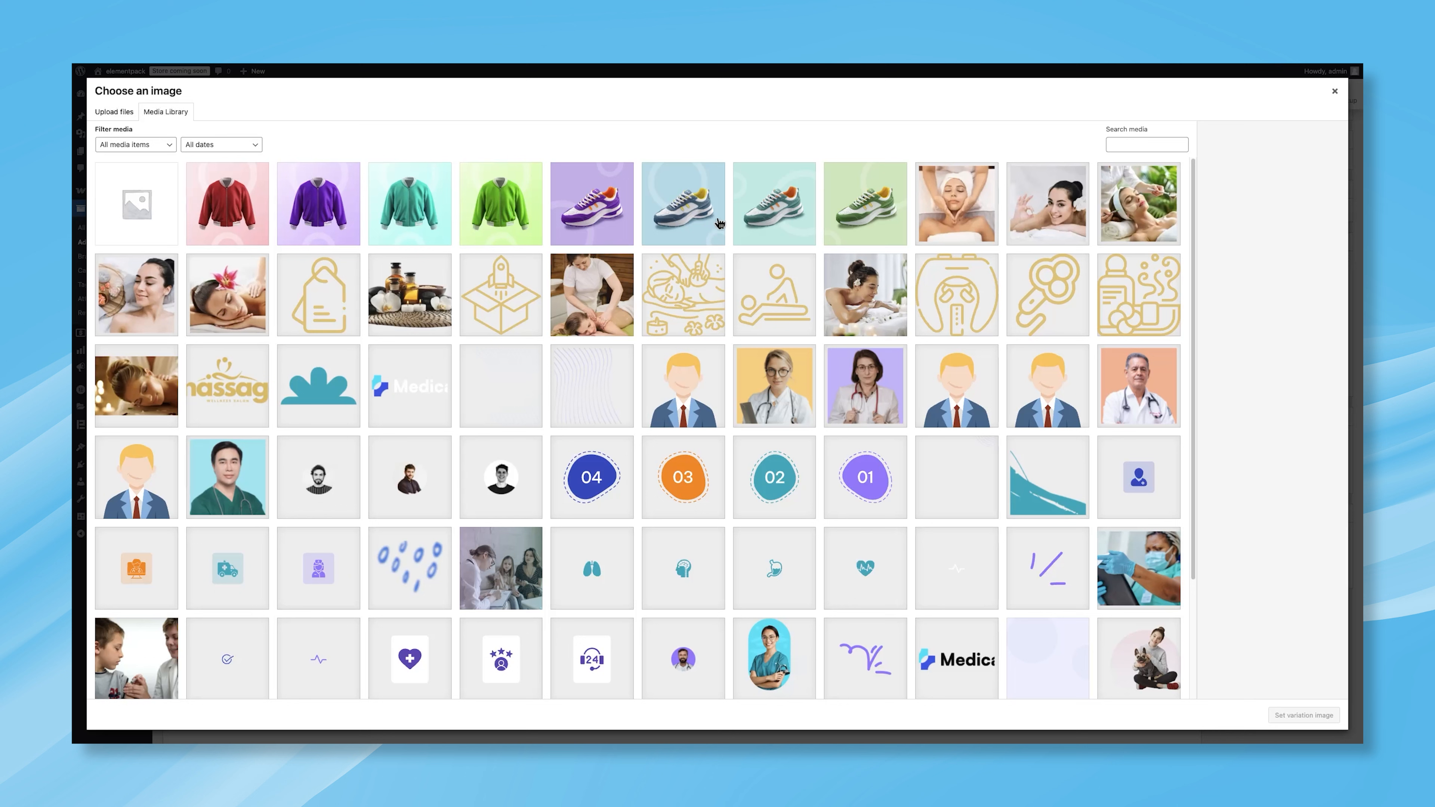
click(619, 212)
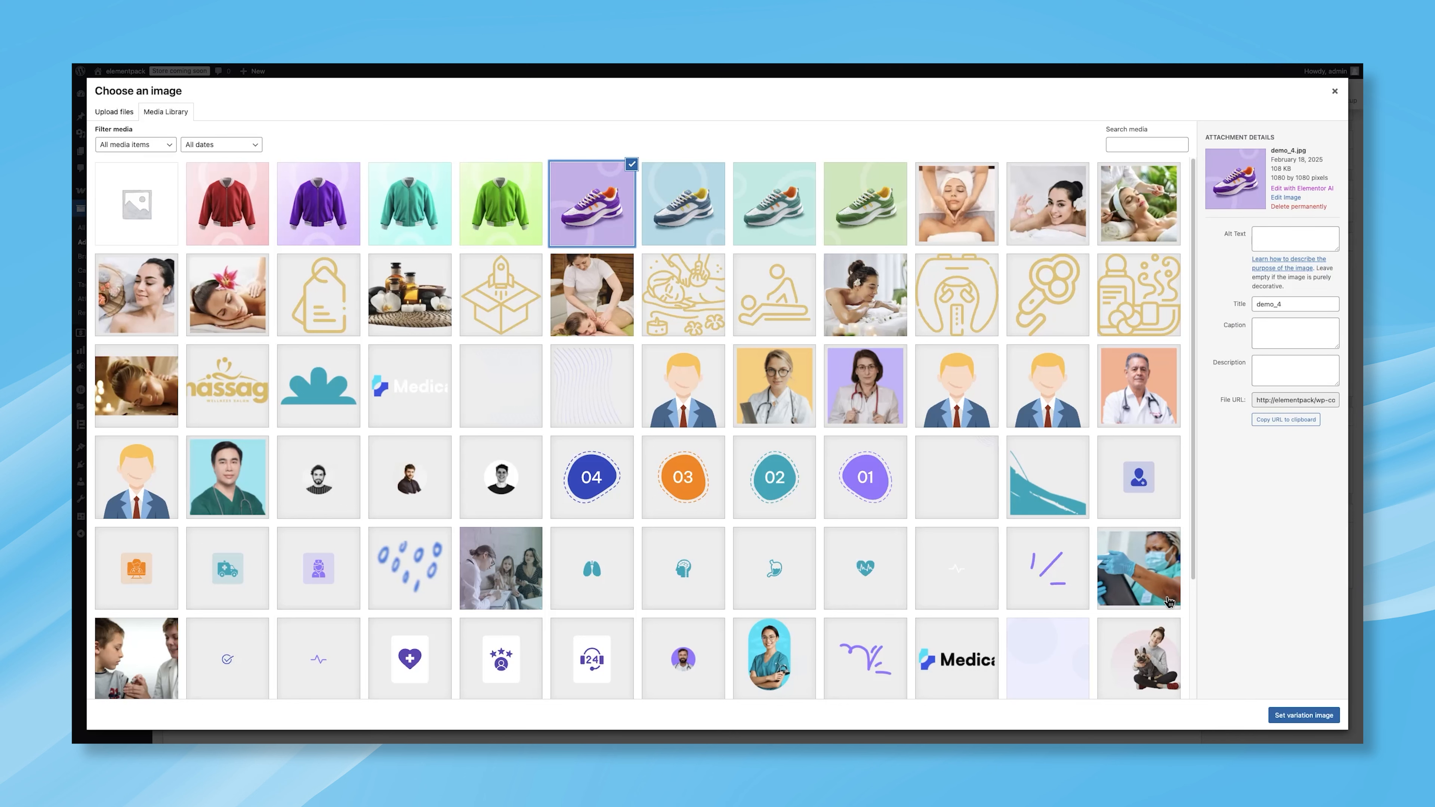
click(1298, 716)
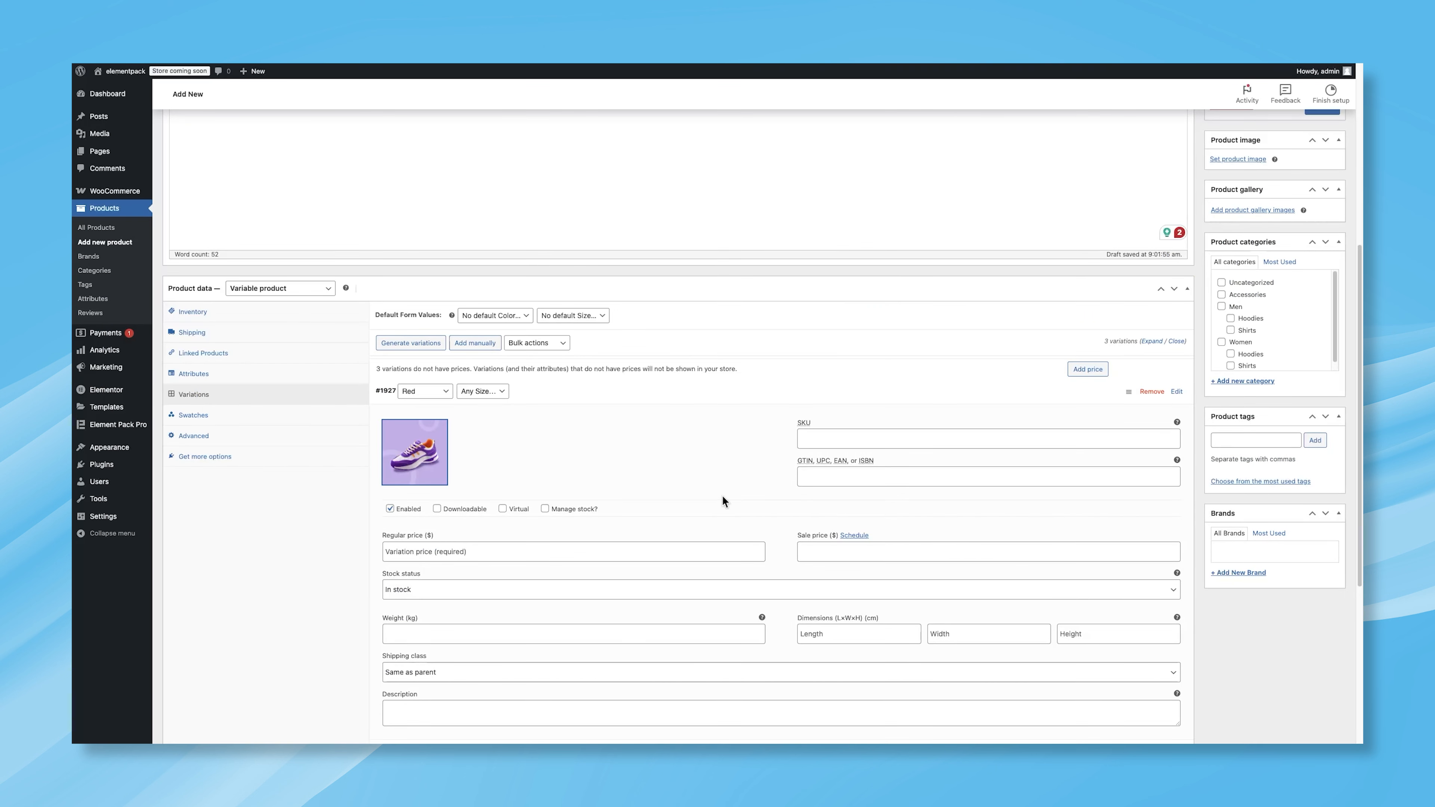
click(504, 547)
text(70)
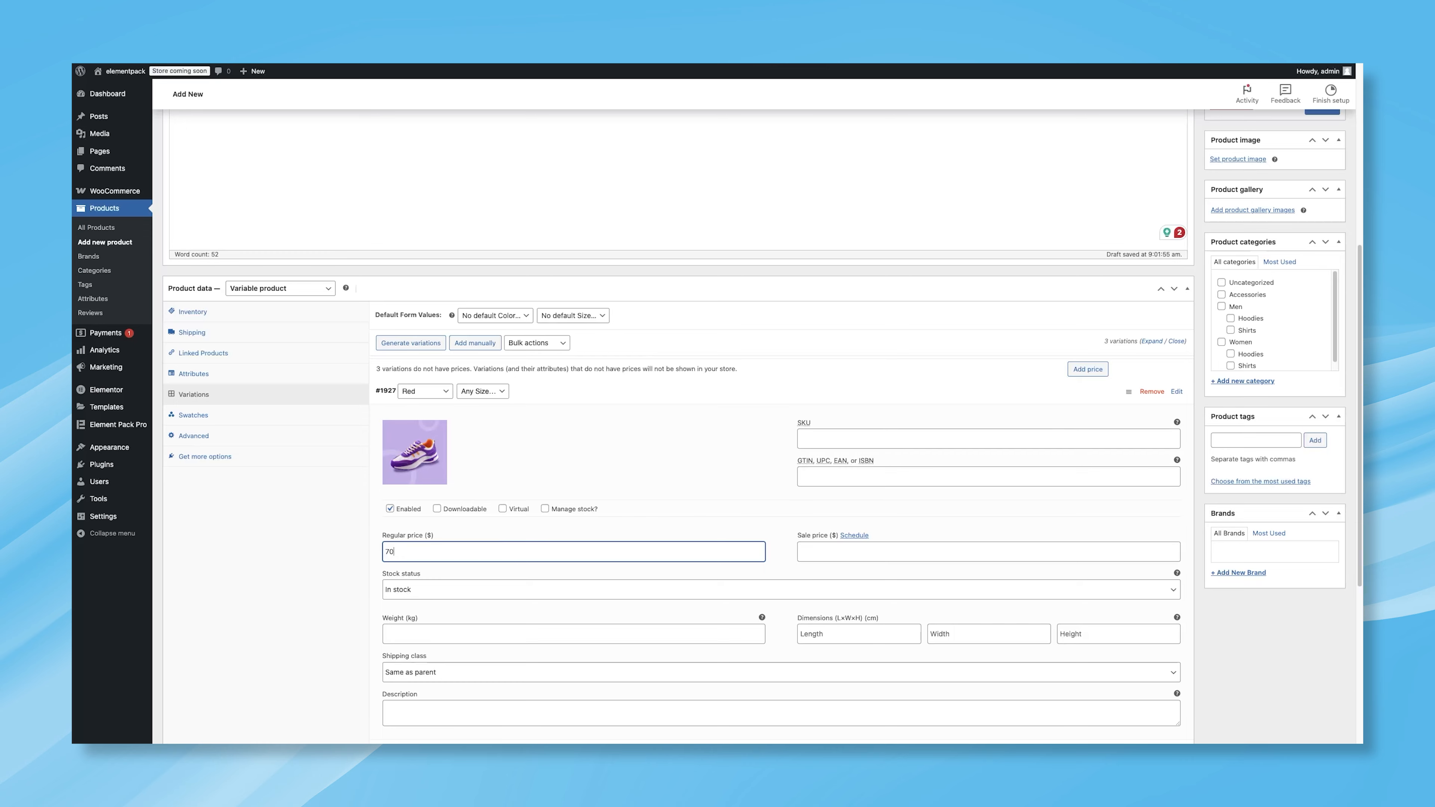
Step: Give the Green variation the green shoe image and a regular price of 78
click(574, 391)
click(559, 448)
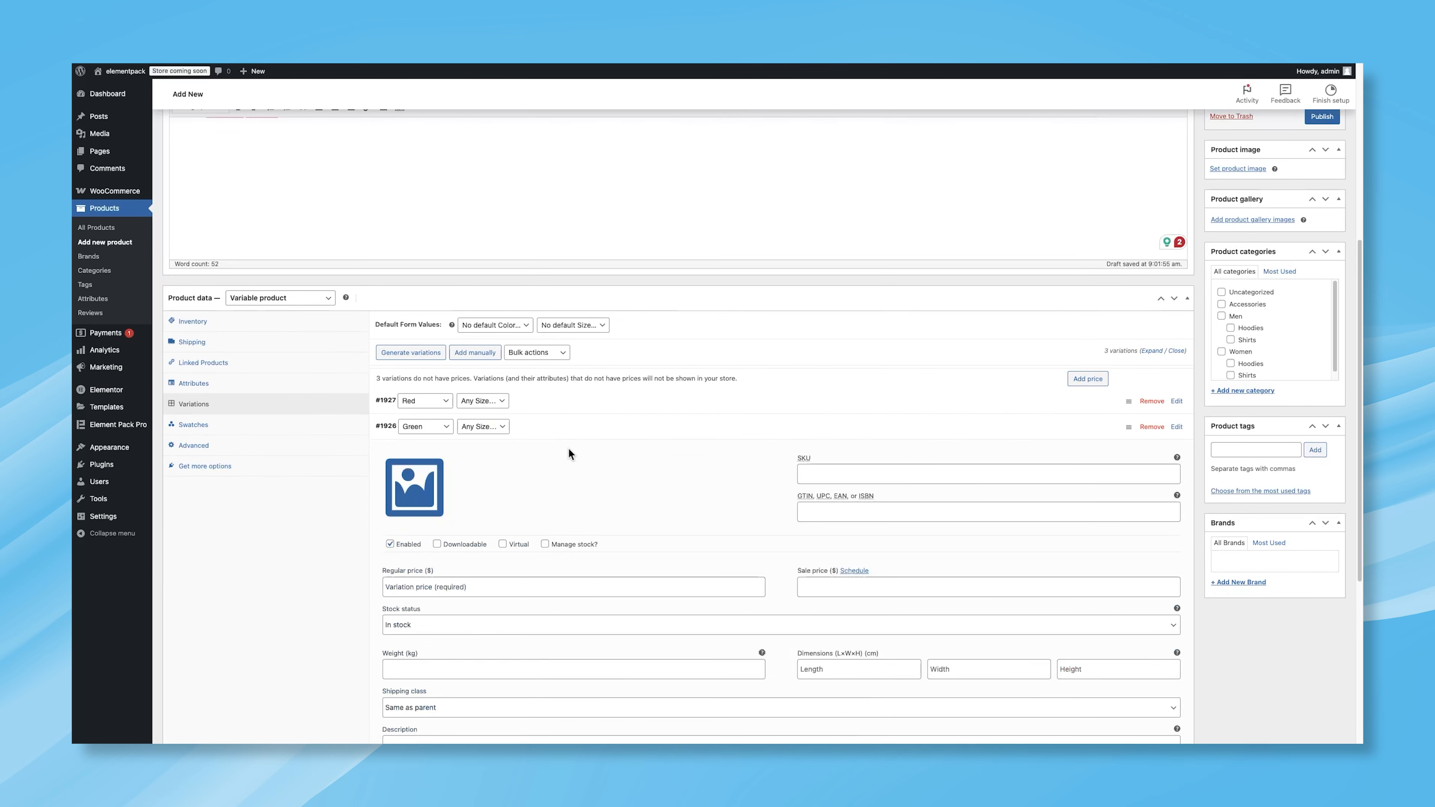
click(415, 489)
click(879, 222)
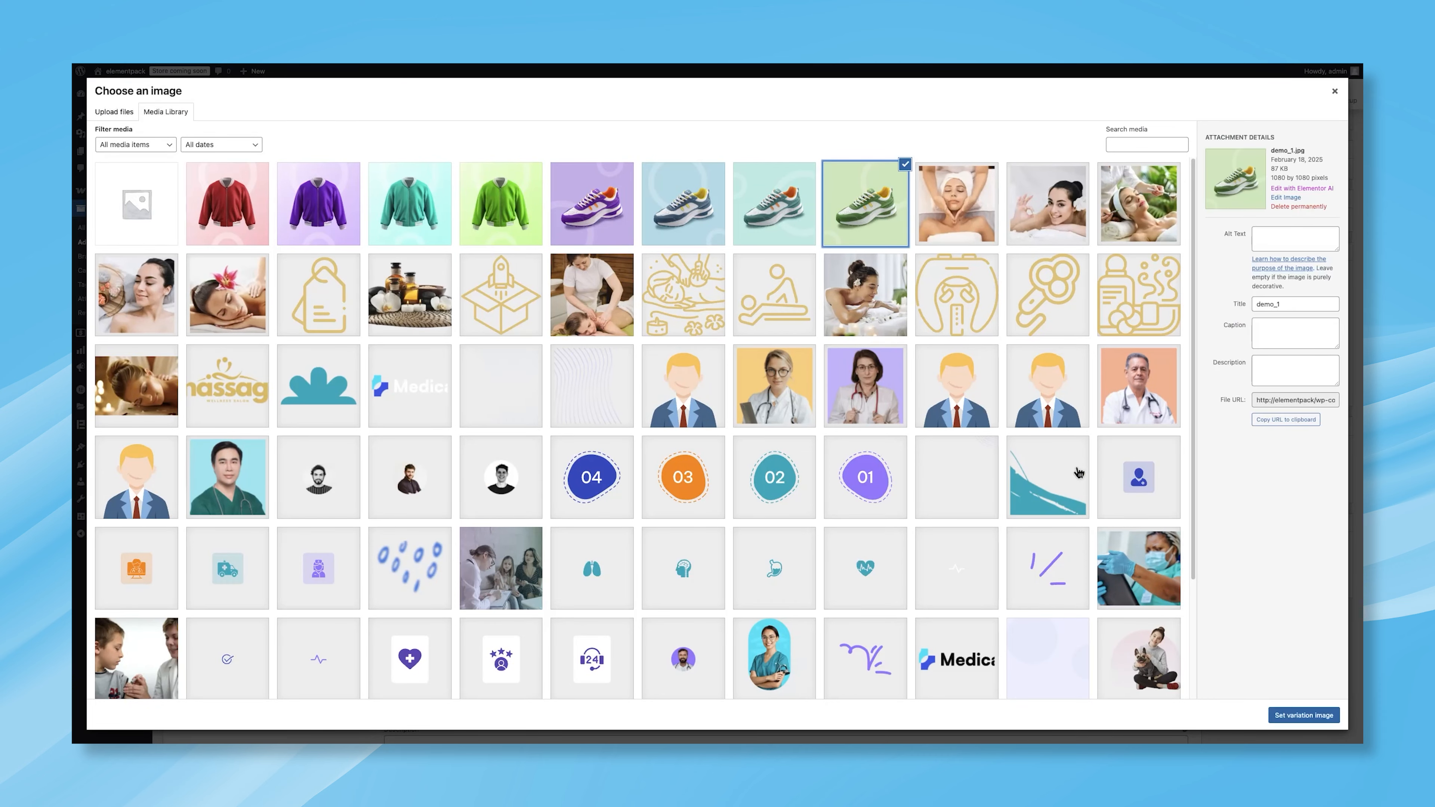
click(1289, 719)
click(452, 591)
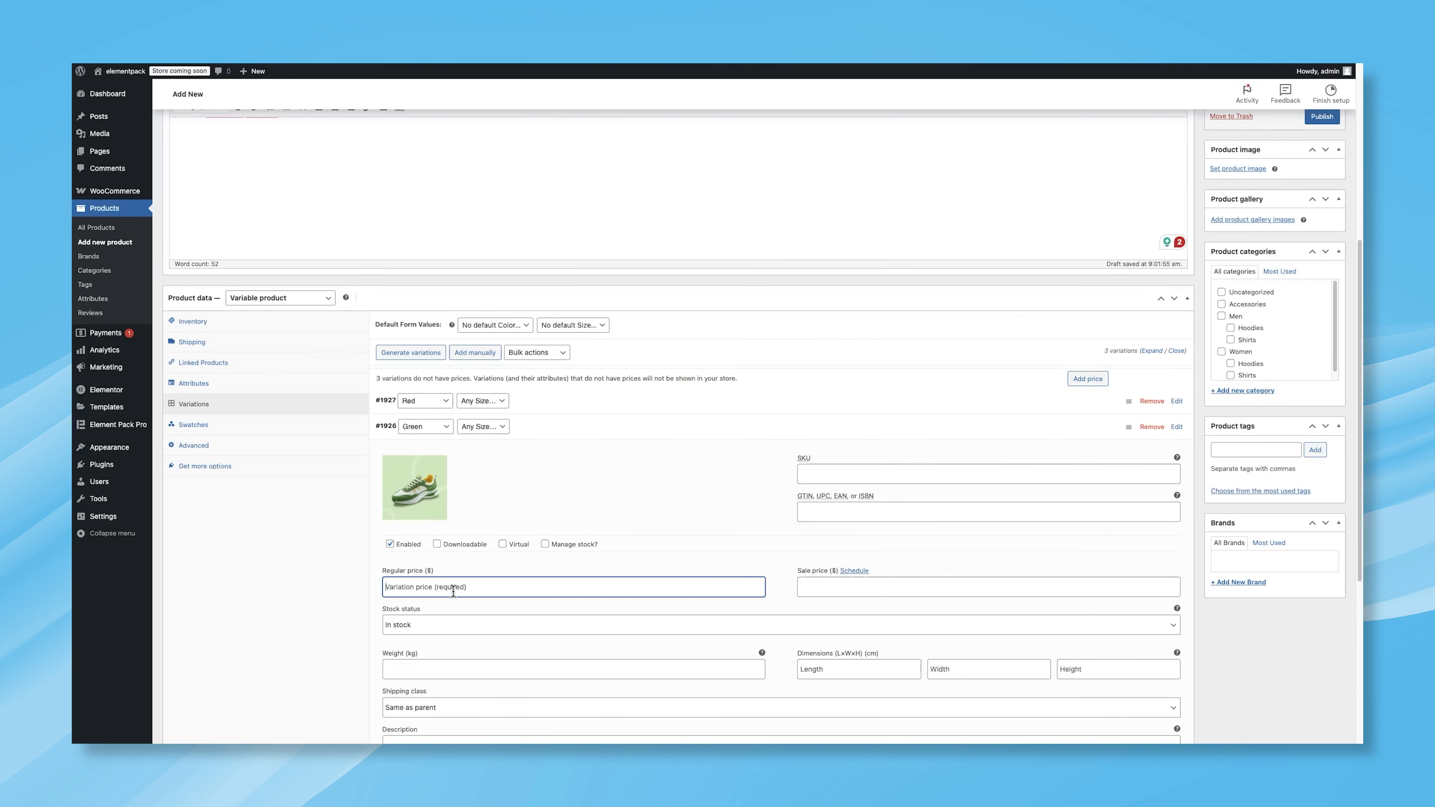
text(78)
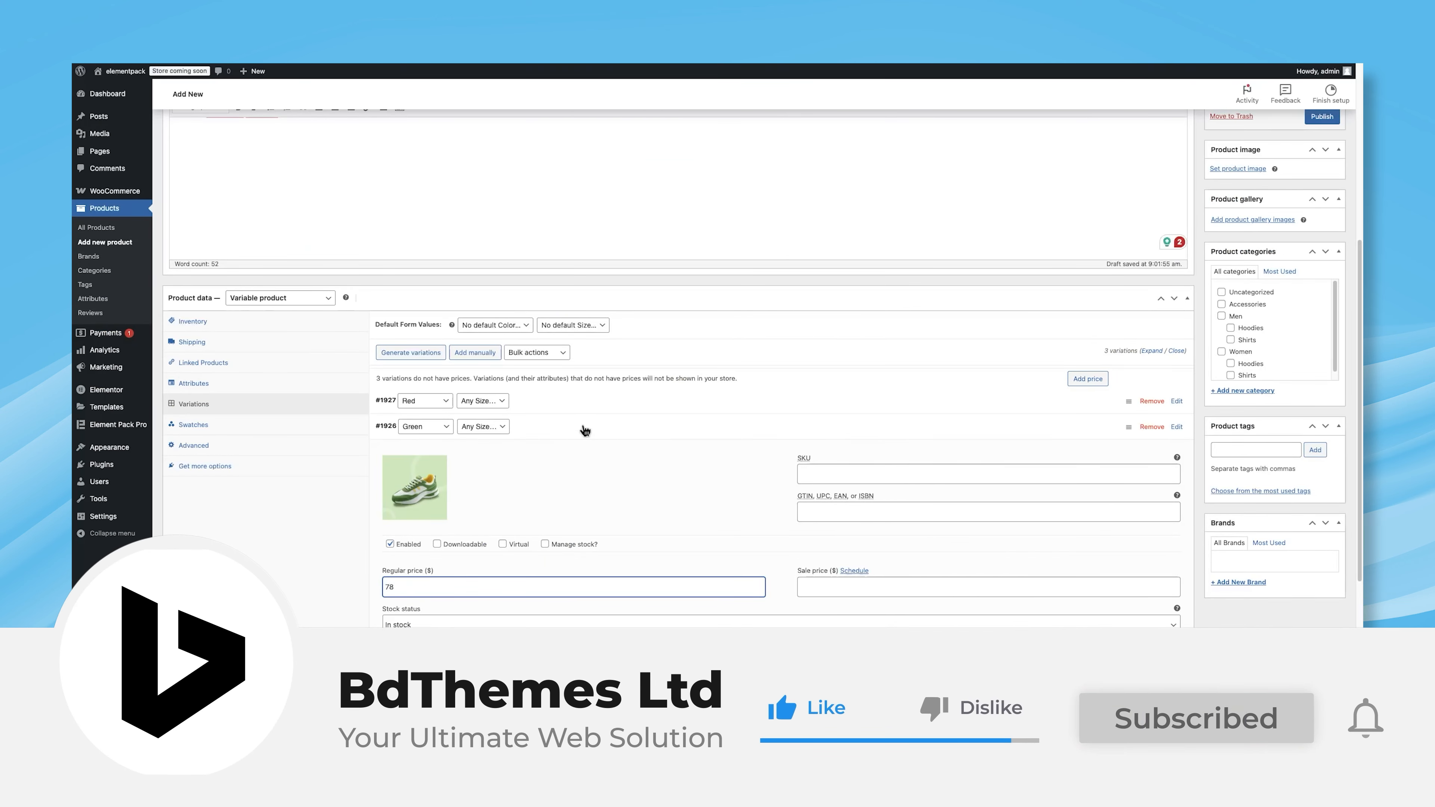
Step: Give the Blue variation the blue shoe image and a regular price of 45, then save the variations
click(585, 431)
click(559, 453)
click(423, 521)
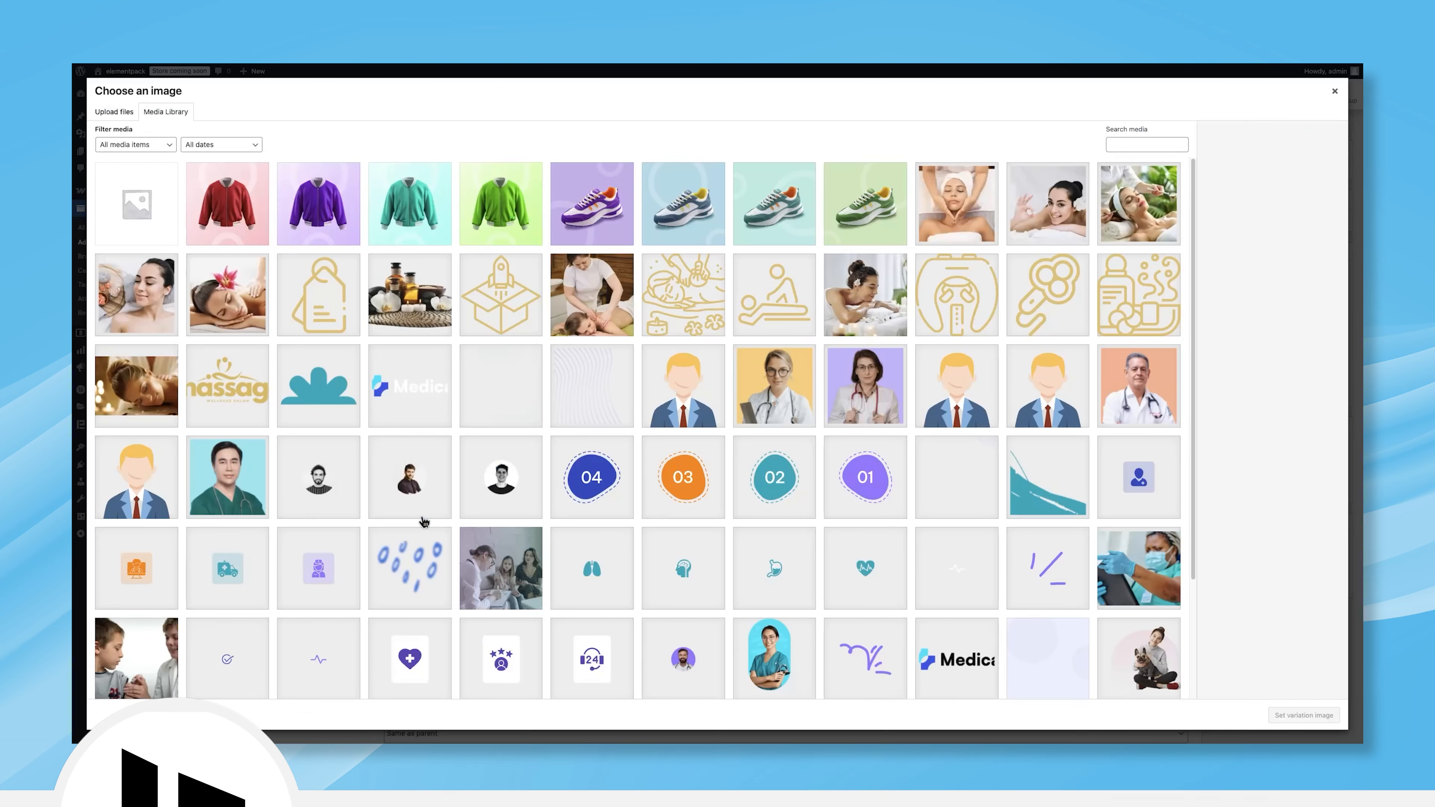
click(683, 204)
click(1304, 715)
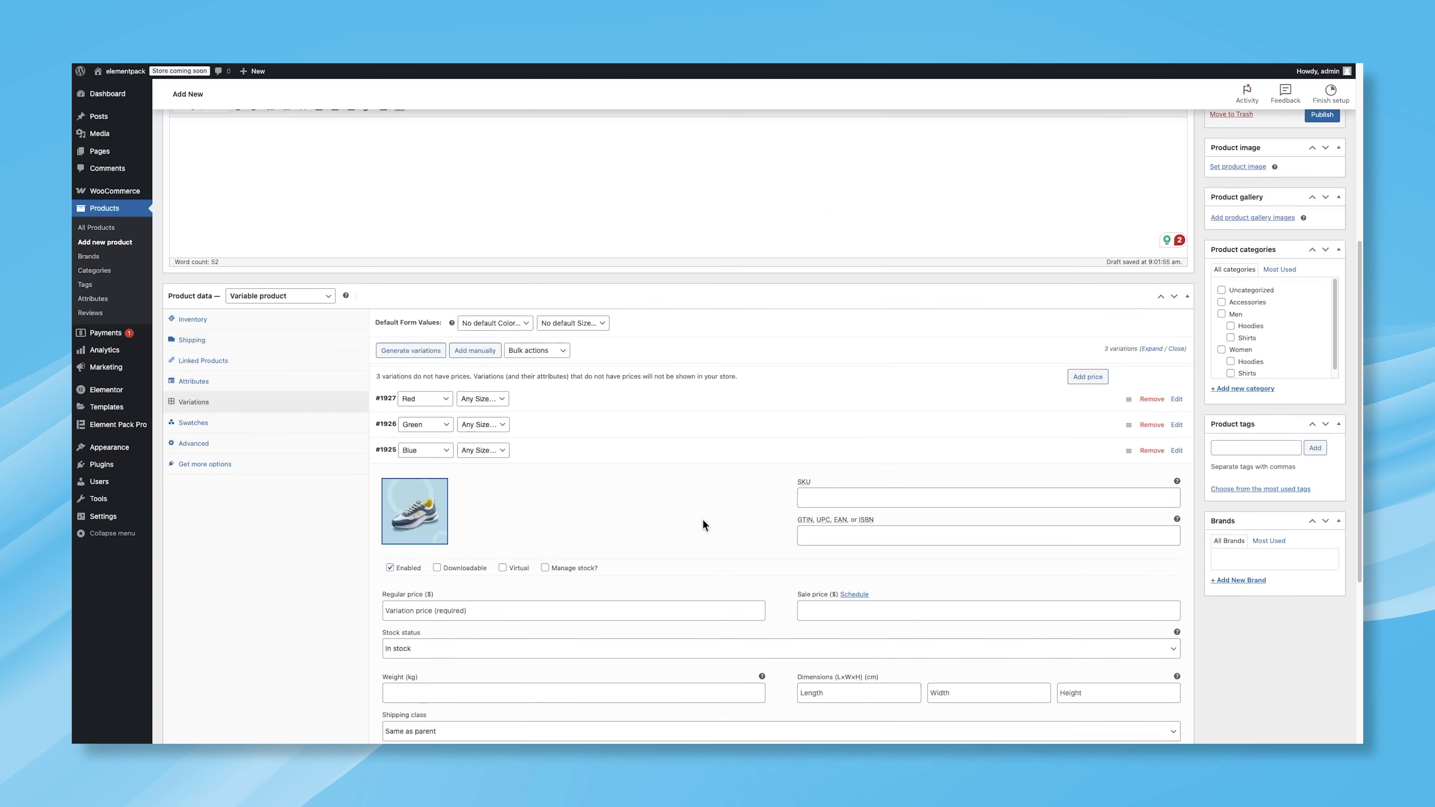
scroll(702, 519, down, 2)
click(468, 498)
text(45)
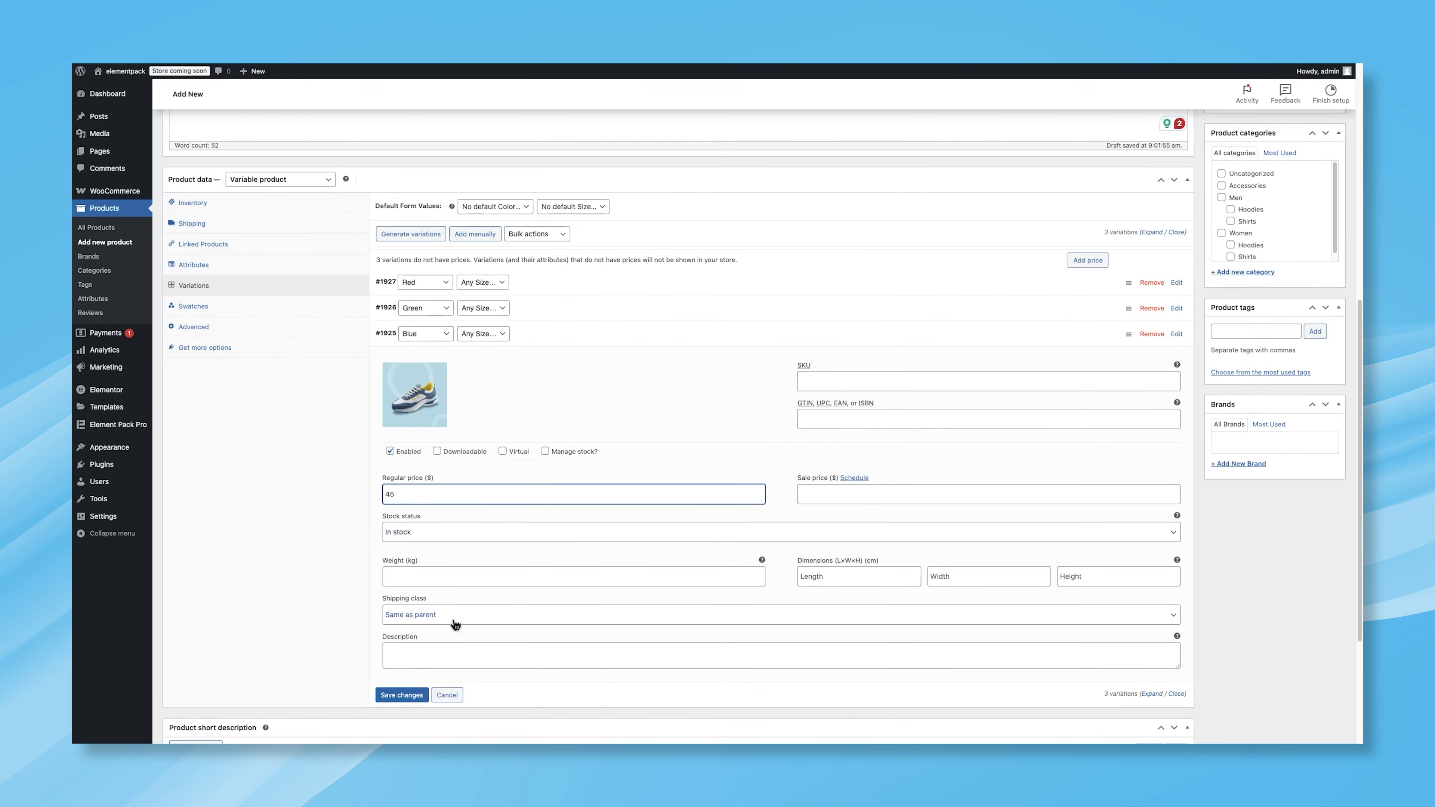
click(413, 694)
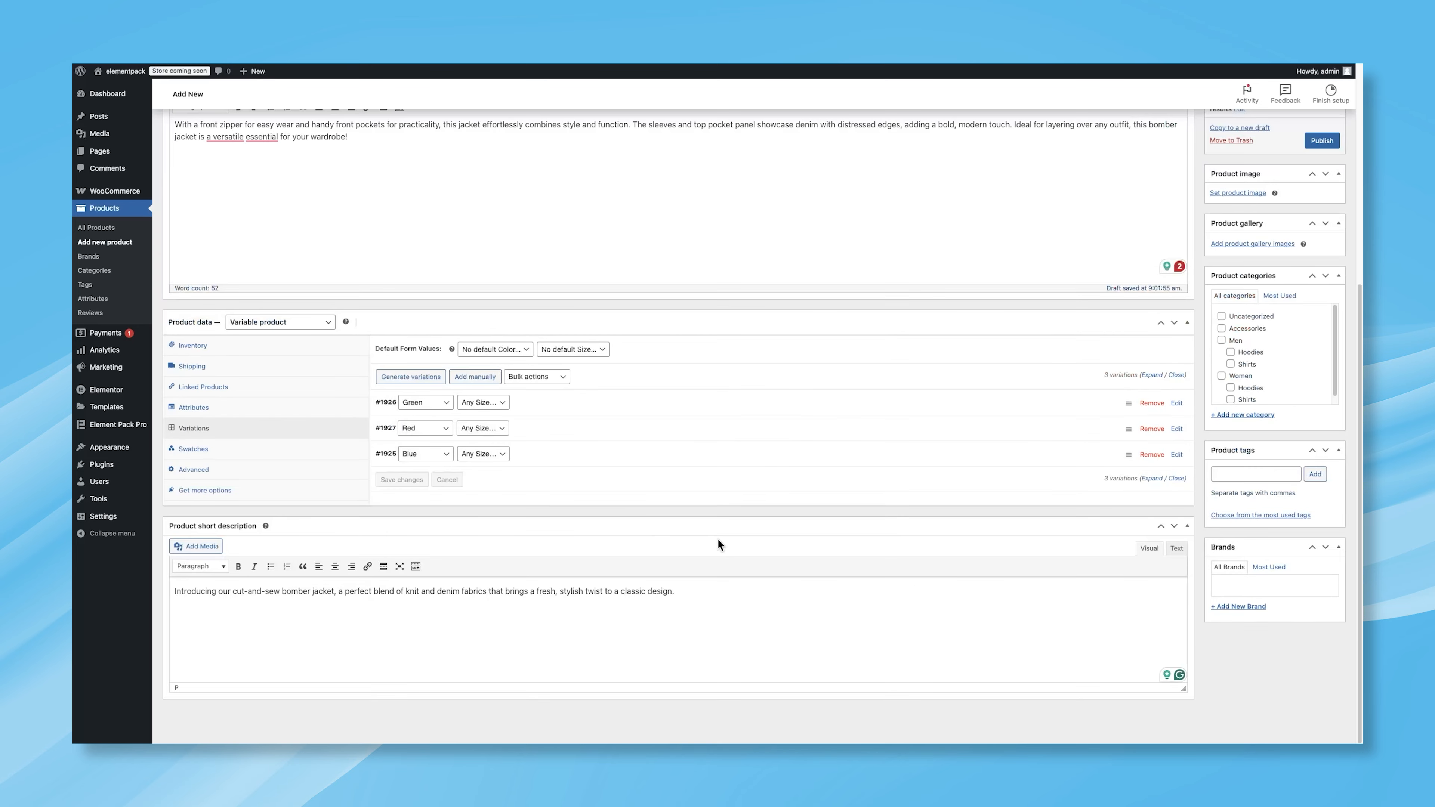
Step: Set the purple shoe photo as the product image
scroll(1250, 438, up, 2)
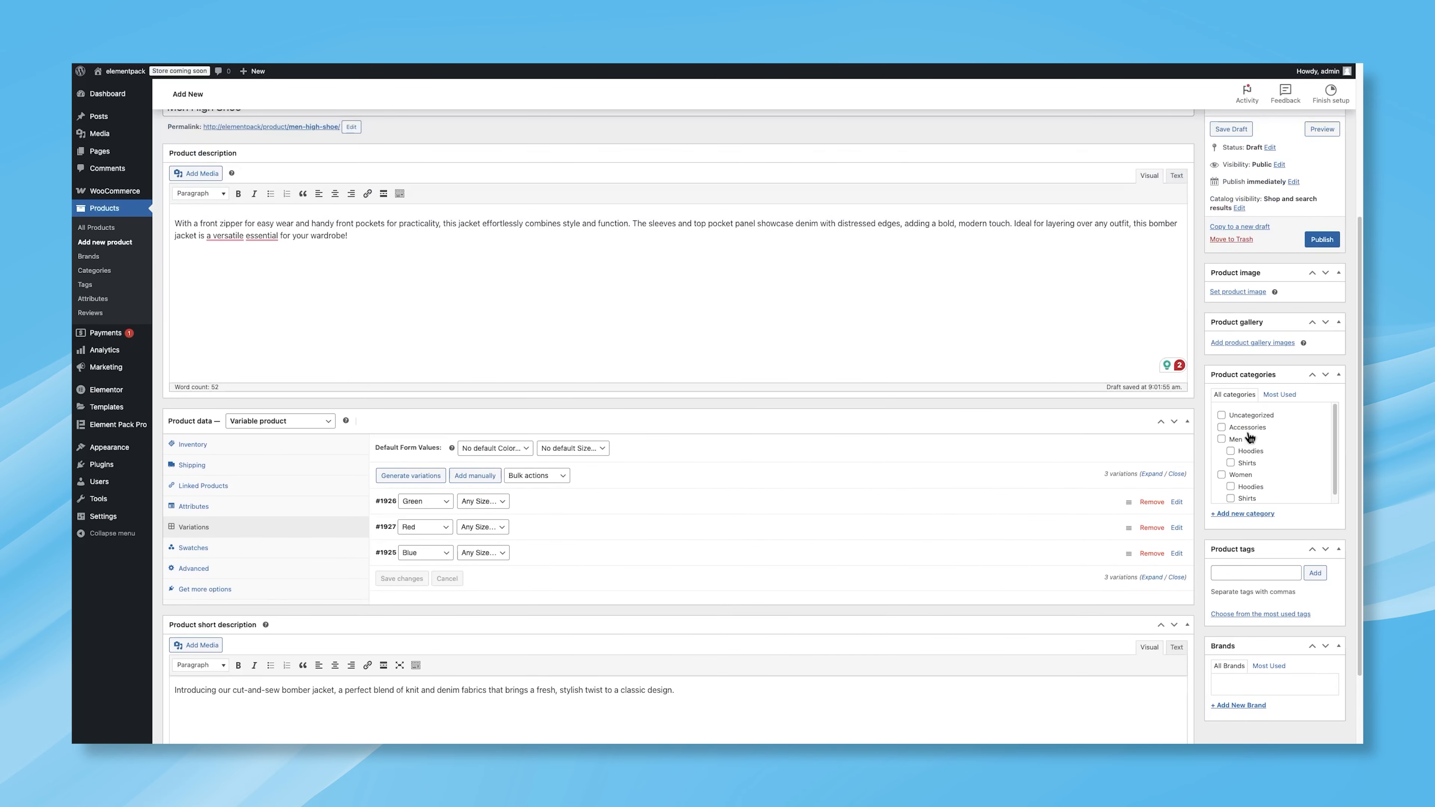
click(1225, 293)
click(593, 240)
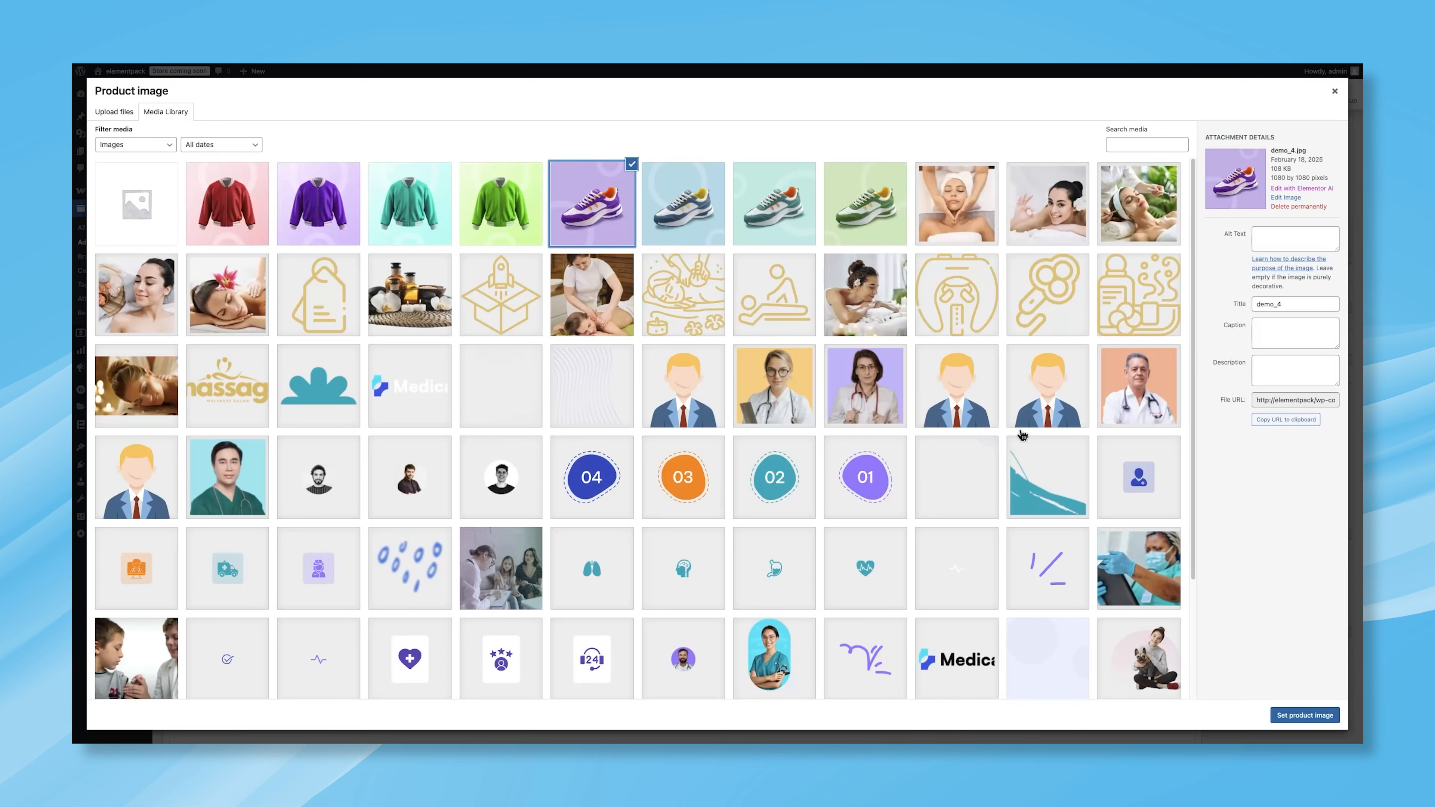
click(1304, 715)
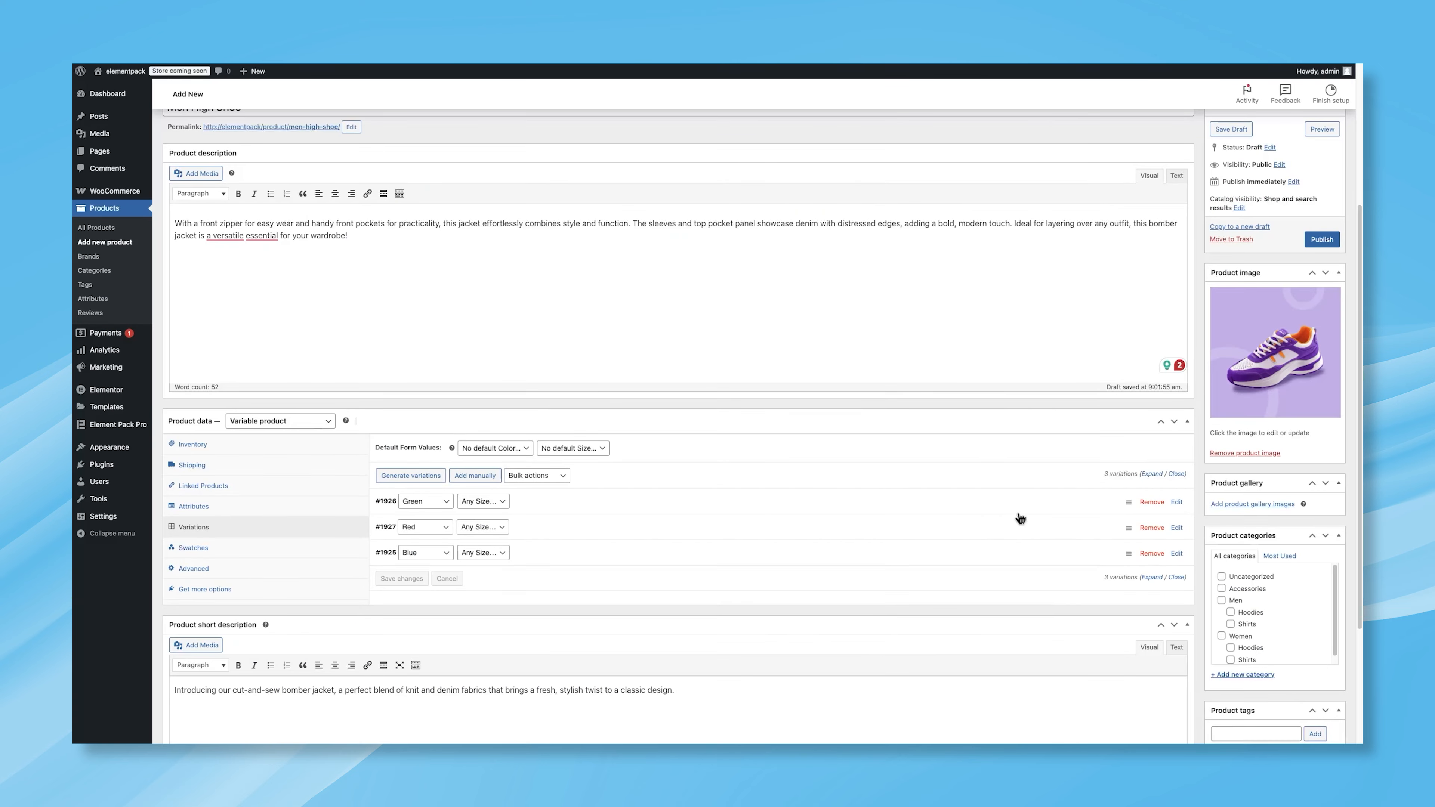
Step: Publish the Men High Shoe product and open its page on the storefront
scroll(1258, 418, up, 5)
click(1323, 465)
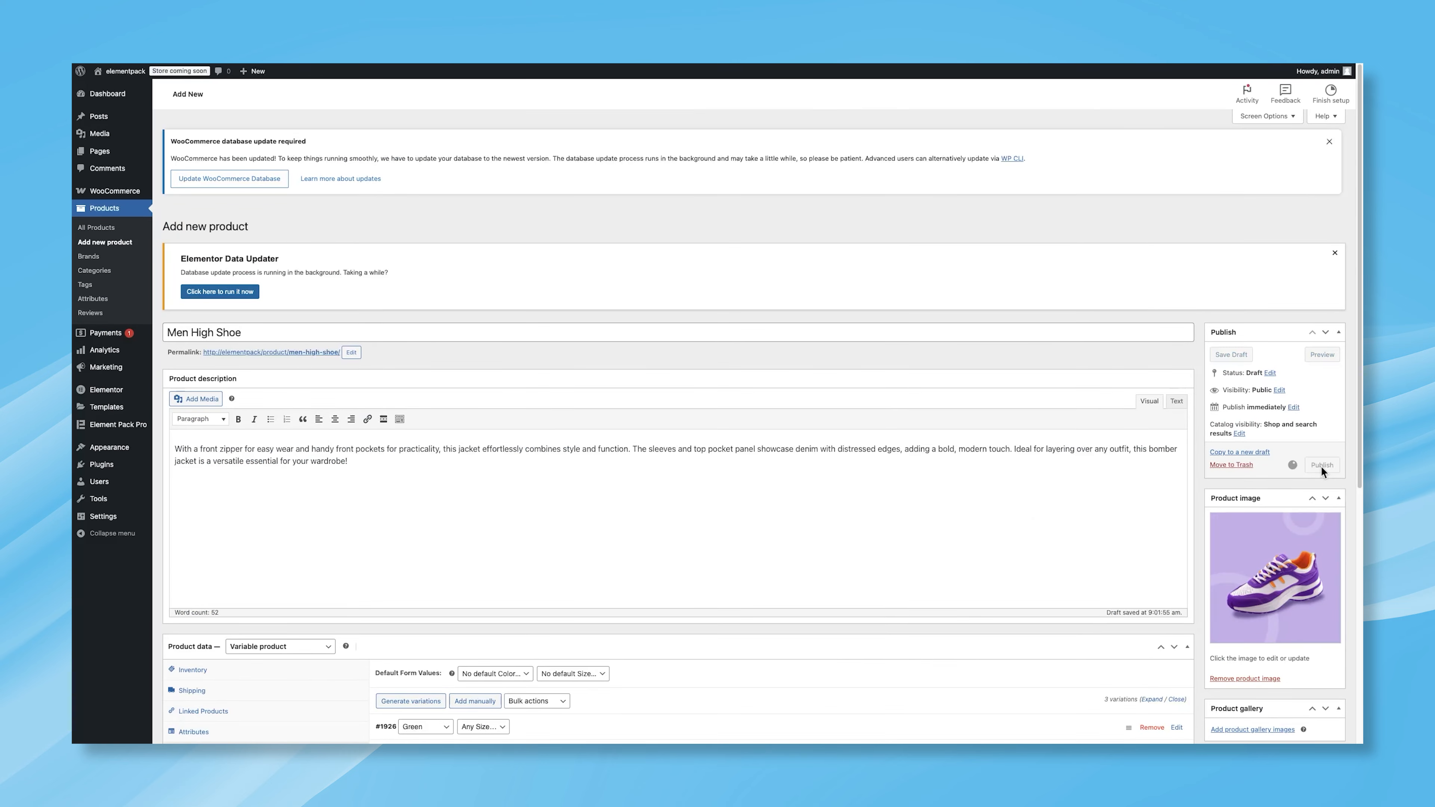
click(1316, 387)
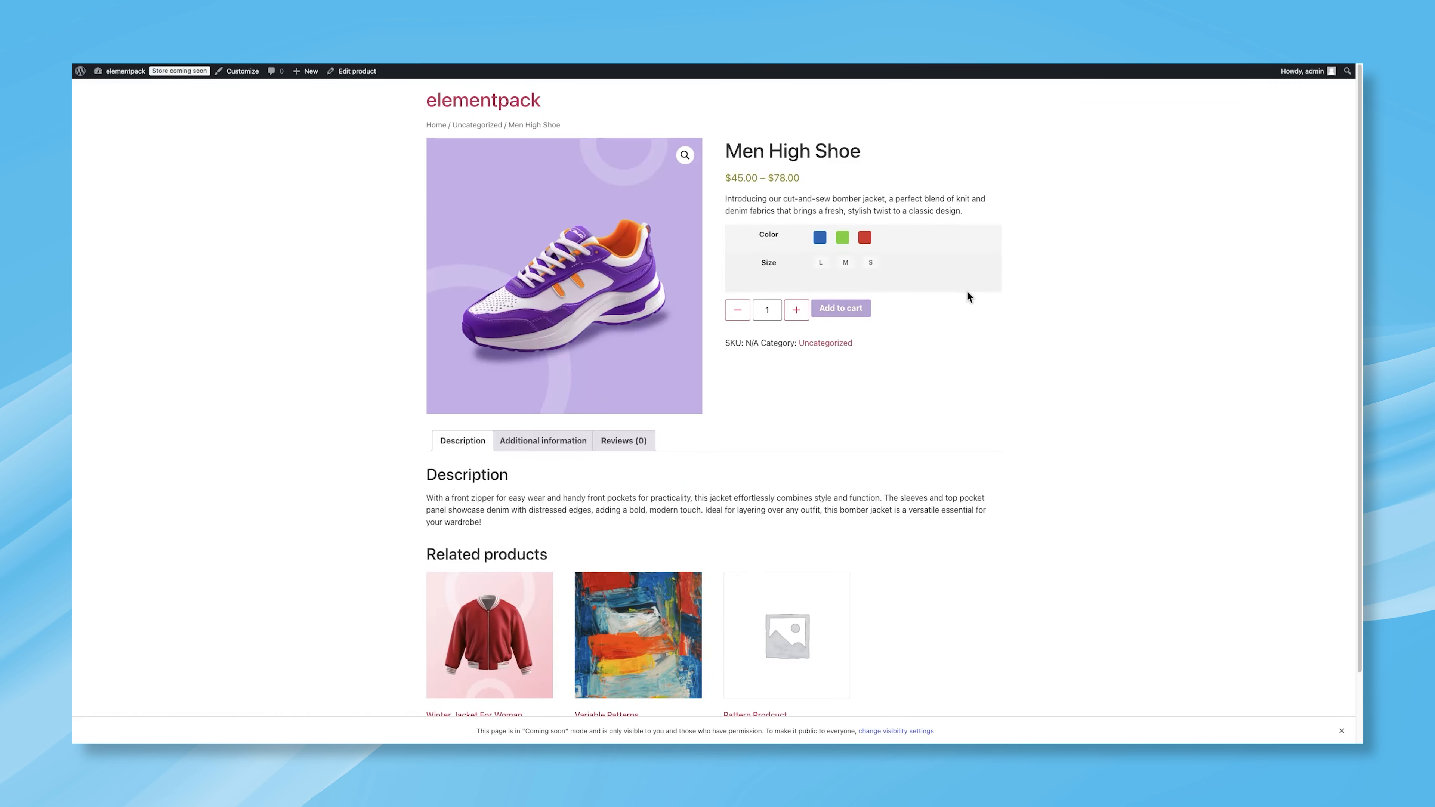
Step: Try the Color and Size swatches on the shoe's product page
click(821, 239)
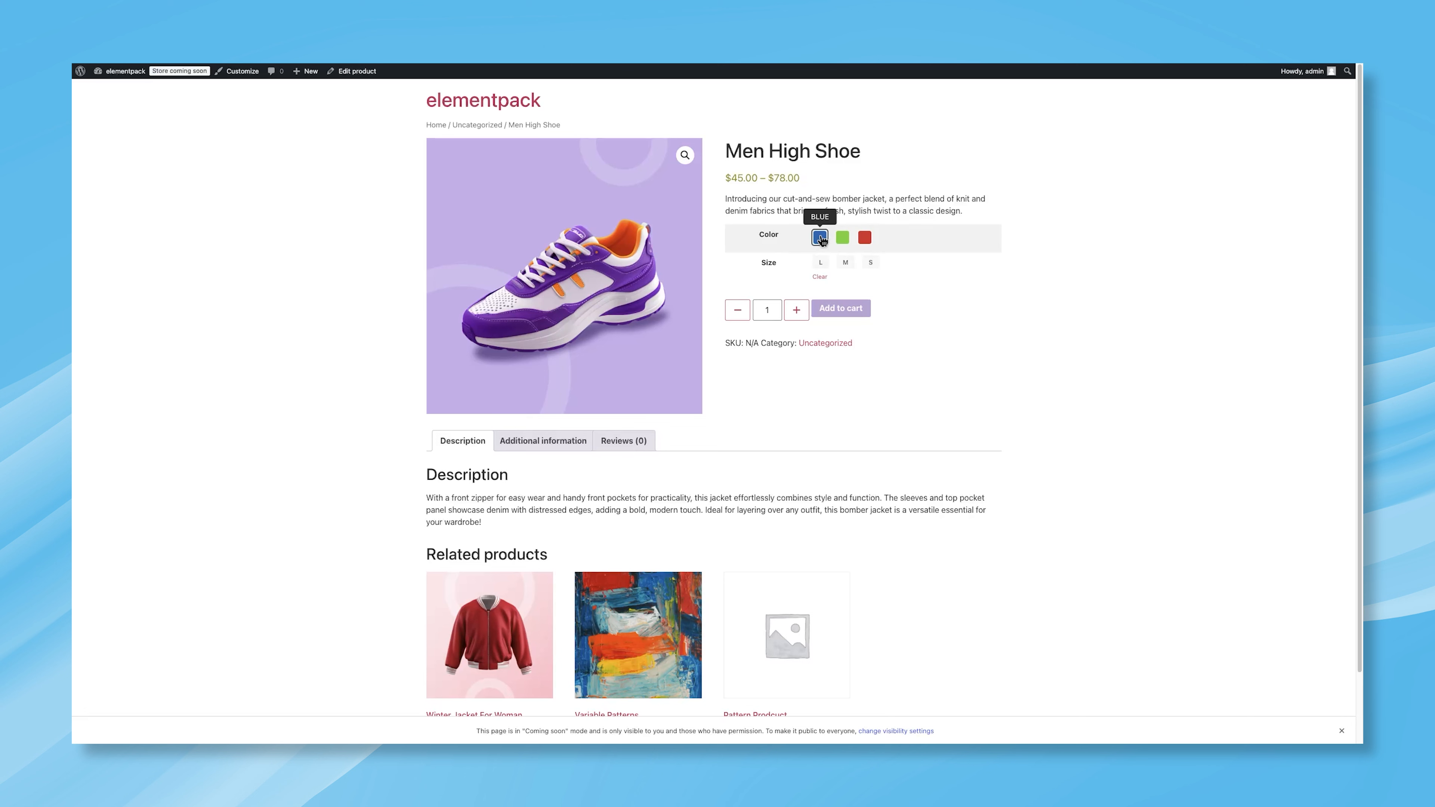
click(820, 263)
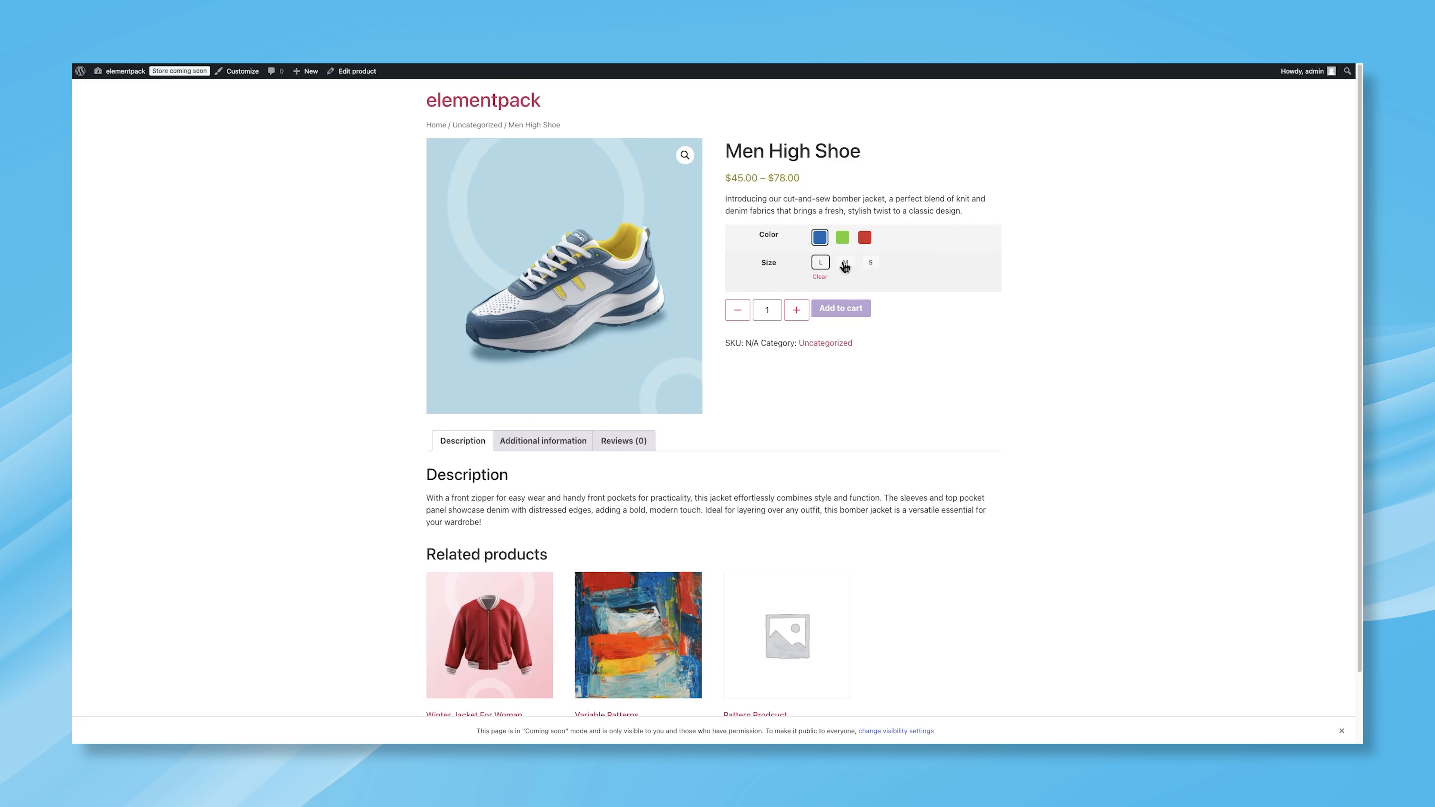
click(843, 239)
click(849, 265)
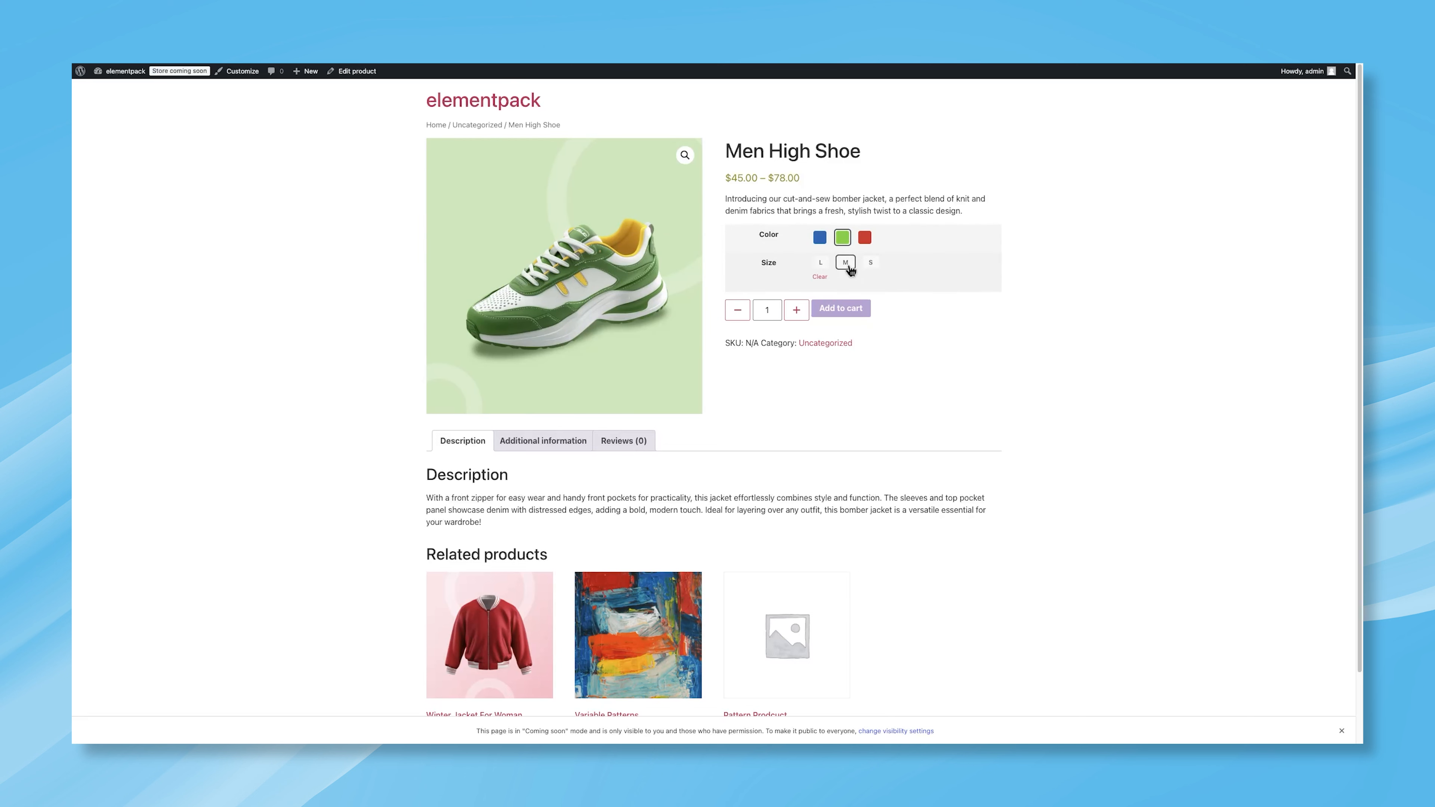